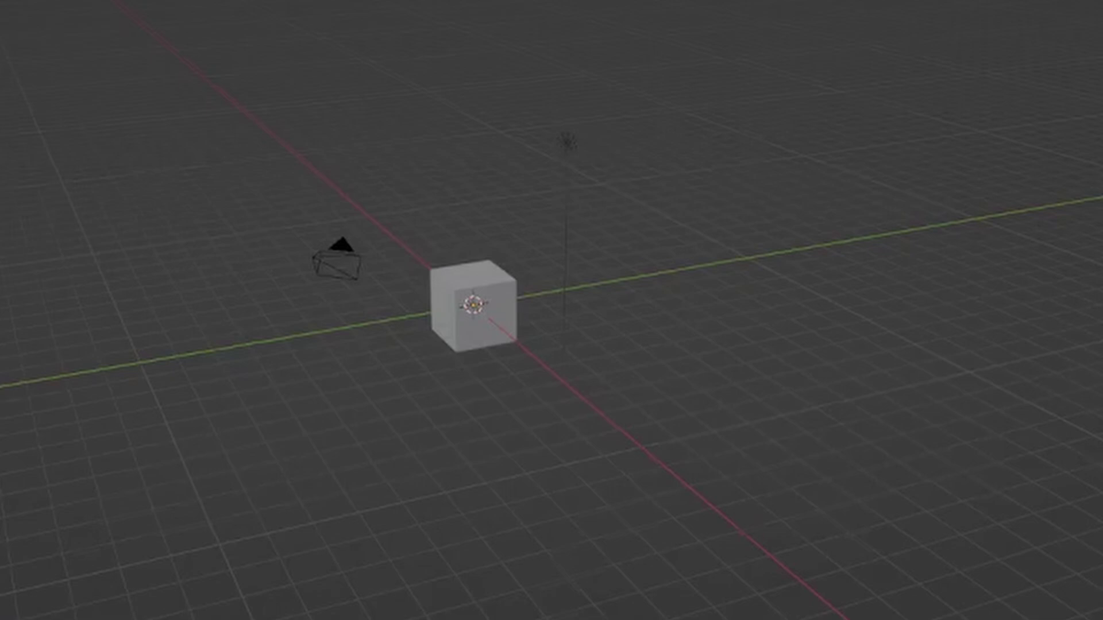
- Examine the landscape scattered with low-poly tree proxies from several angles and distances
middle_drag(551, 310, 526, 353)
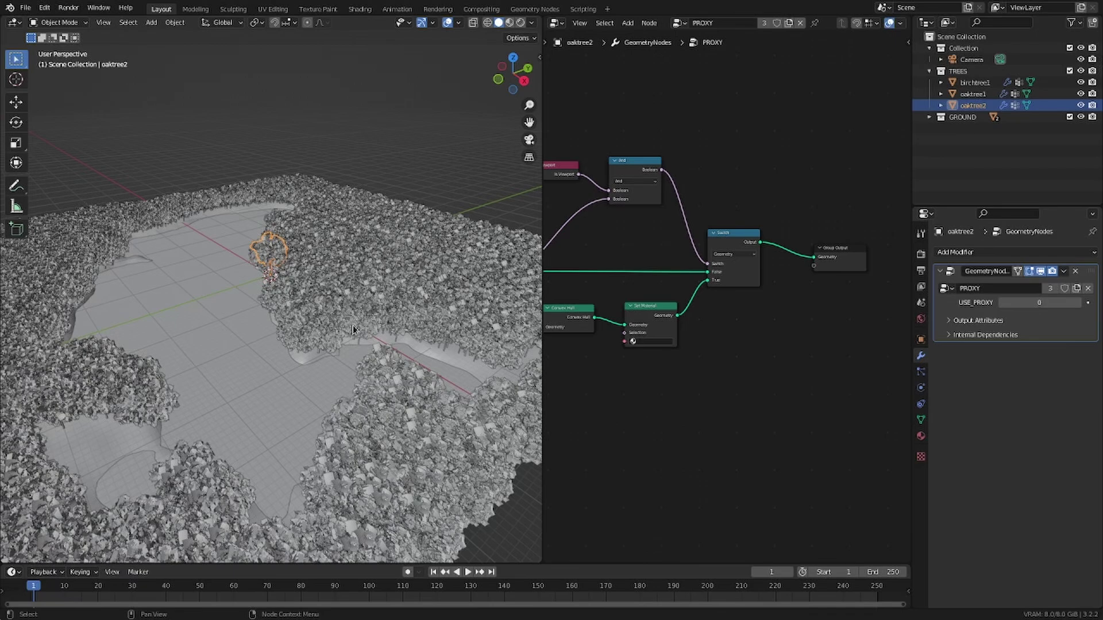
mouse_move(353, 329)
middle_down()
mouse_move(372, 382)
mouse_move(360, 338)
middle_up()
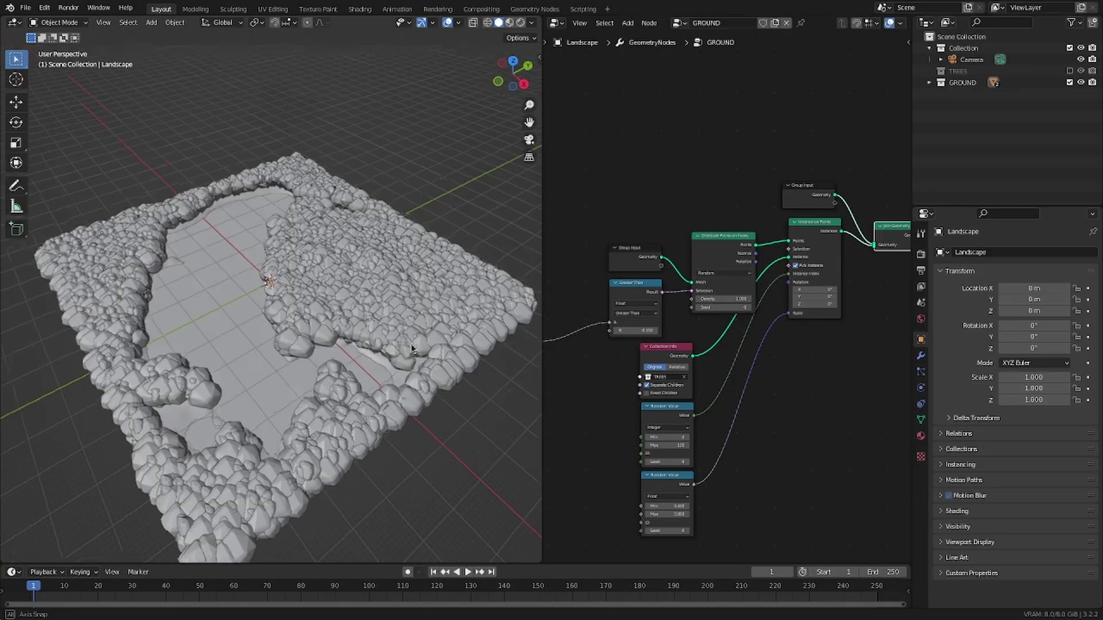
mouse_move(390, 306)
middle_down()
mouse_move(424, 323)
mouse_move(430, 307)
mouse_move(345, 313)
mouse_move(379, 319)
middle_up()
scroll(415, 311, up, 6)
scroll(429, 307, up, 3)
scroll(364, 316, down, 5)
scroll(379, 320, up, 3)
scroll(379, 322, down, 3)
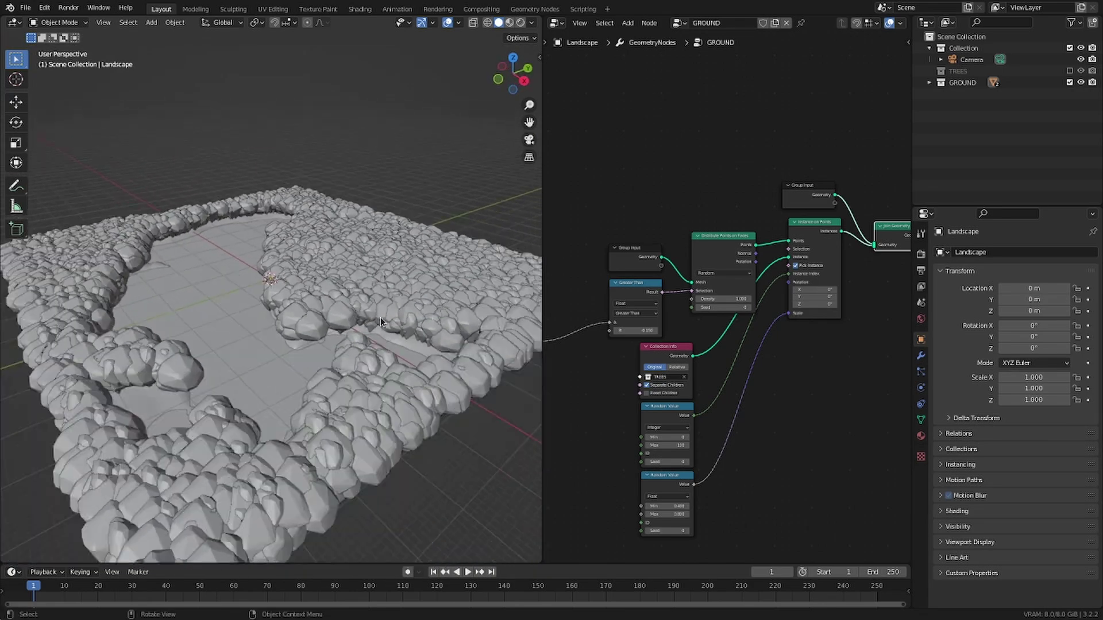
scroll(379, 322, up, 1)
scroll(379, 322, up, 2)
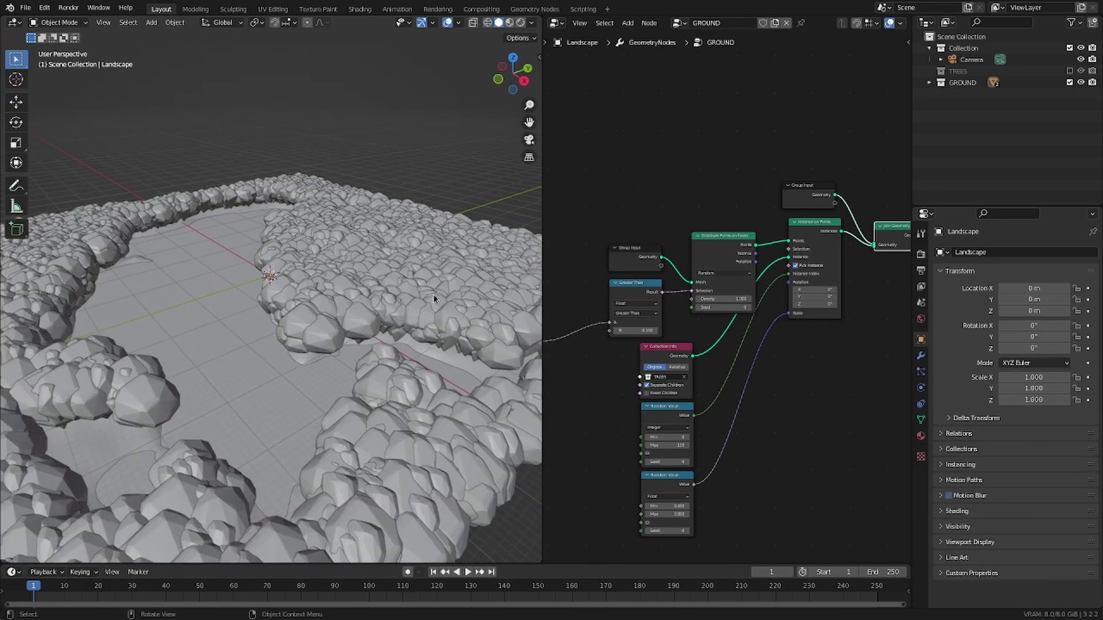
click(414, 288)
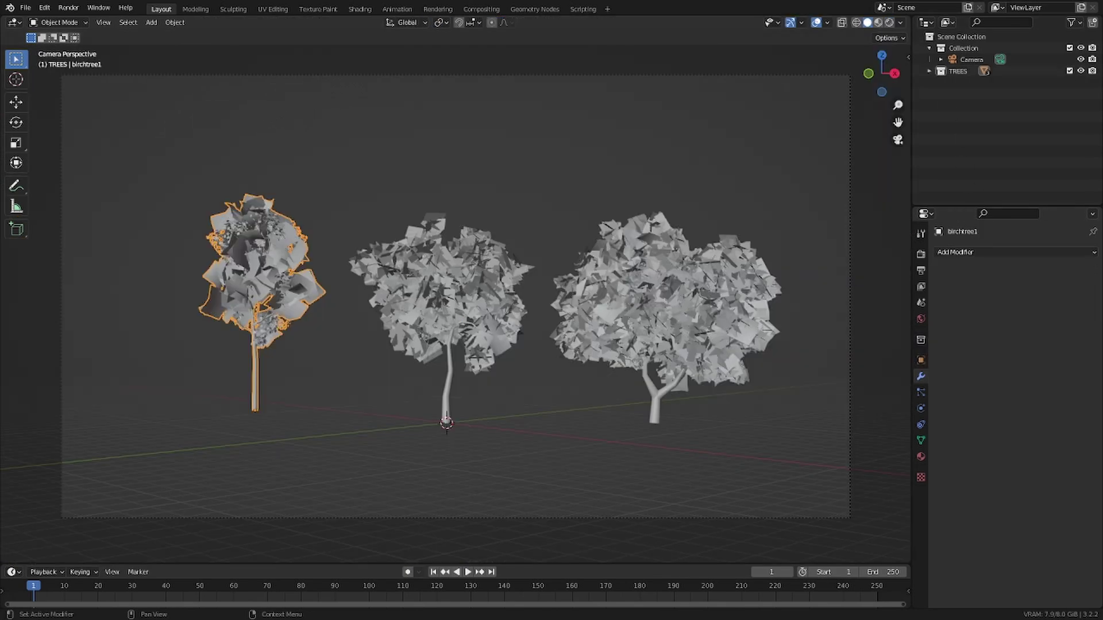
- Inspect the three trees in Rendered shading and up close in Solid shading
middle_drag(764, 322, 606, 293)
key(z)
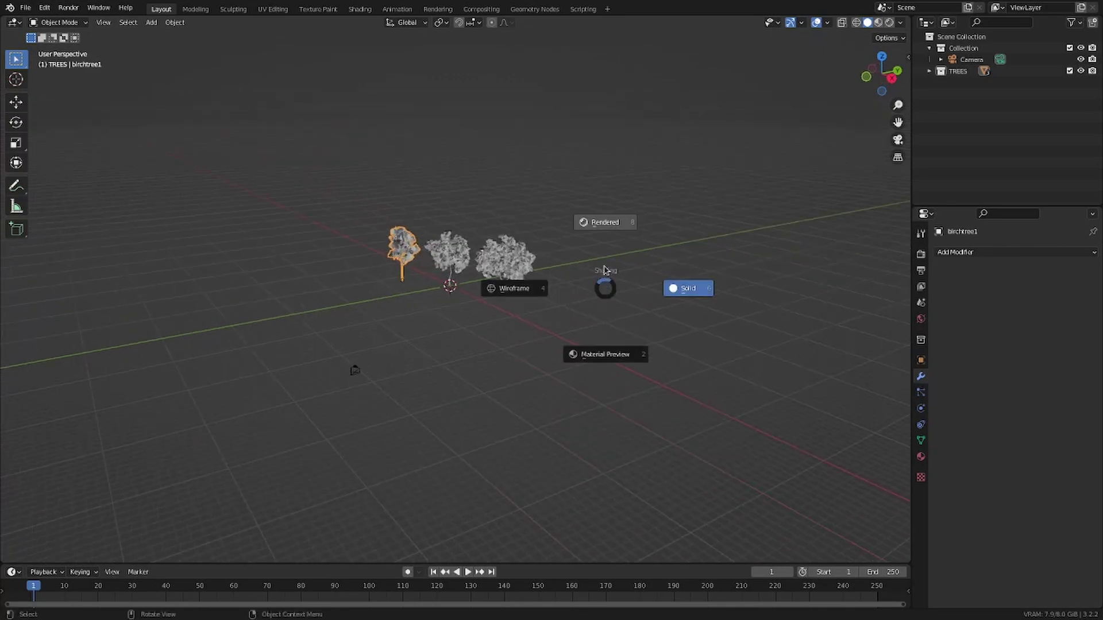
click(612, 225)
mouse_move(618, 290)
middle_down()
mouse_move(634, 263)
mouse_move(585, 307)
mouse_move(532, 330)
mouse_move(345, 322)
mouse_move(712, 338)
mouse_move(561, 328)
mouse_move(733, 320)
mouse_move(494, 325)
mouse_move(617, 325)
mouse_move(563, 340)
mouse_move(561, 354)
middle_up()
key(z)
click(704, 303)
scroll(575, 309, up, 3)
scroll(562, 339, up, 5)
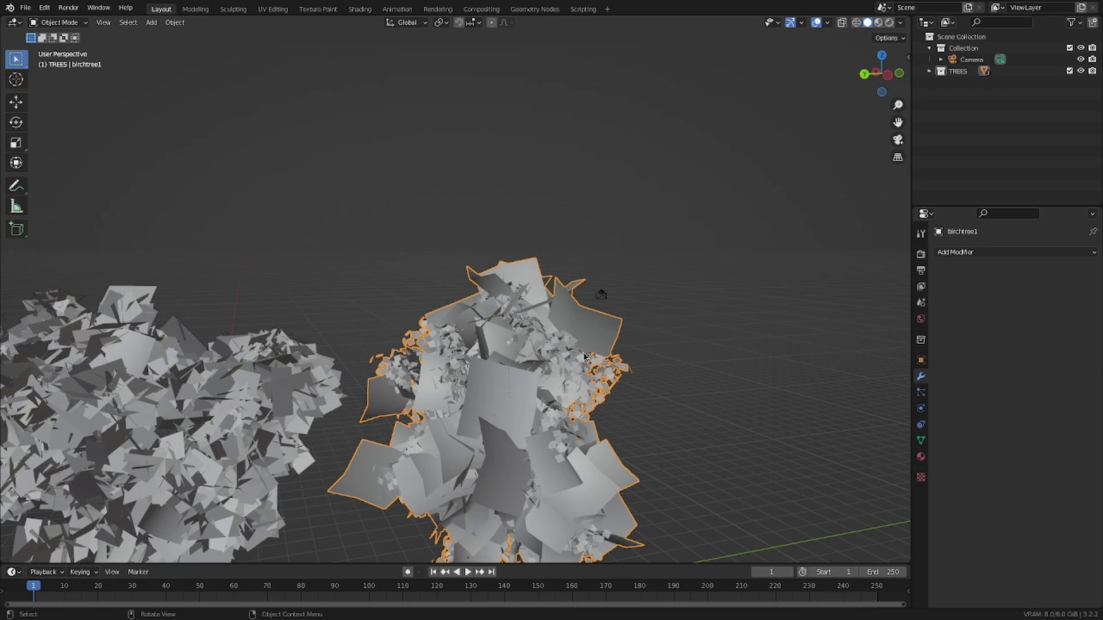
scroll(680, 350, down, 5)
middle_drag(680, 350, 706, 327)
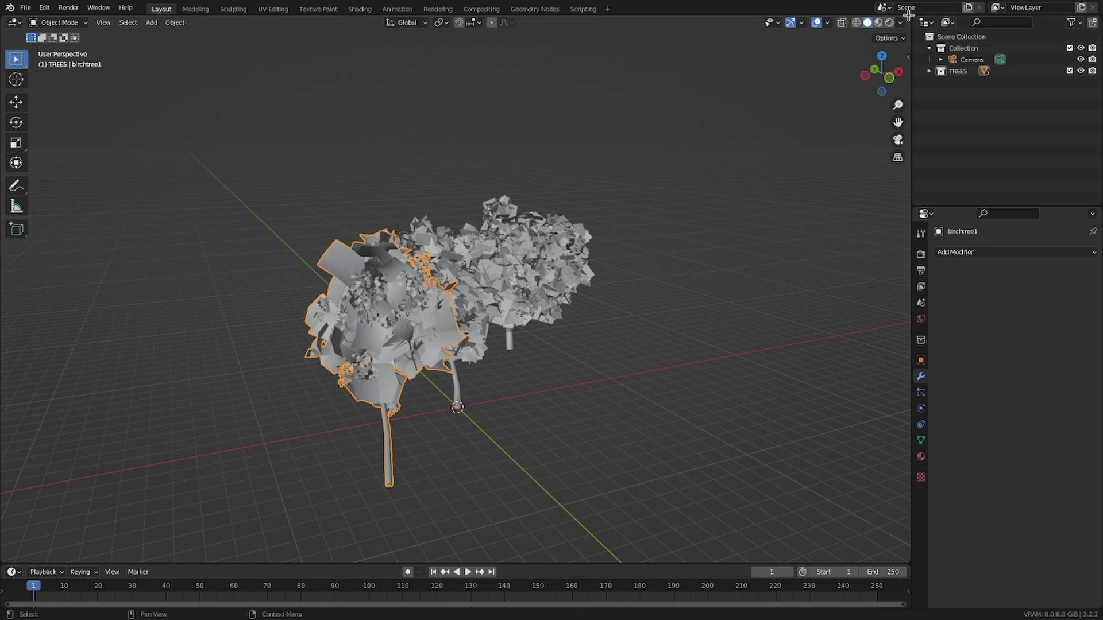
- Split off a geometry node editor beside the viewport and create a new node tree for birchtree1
drag(909, 18, 544, 47)
key(shift+F3)
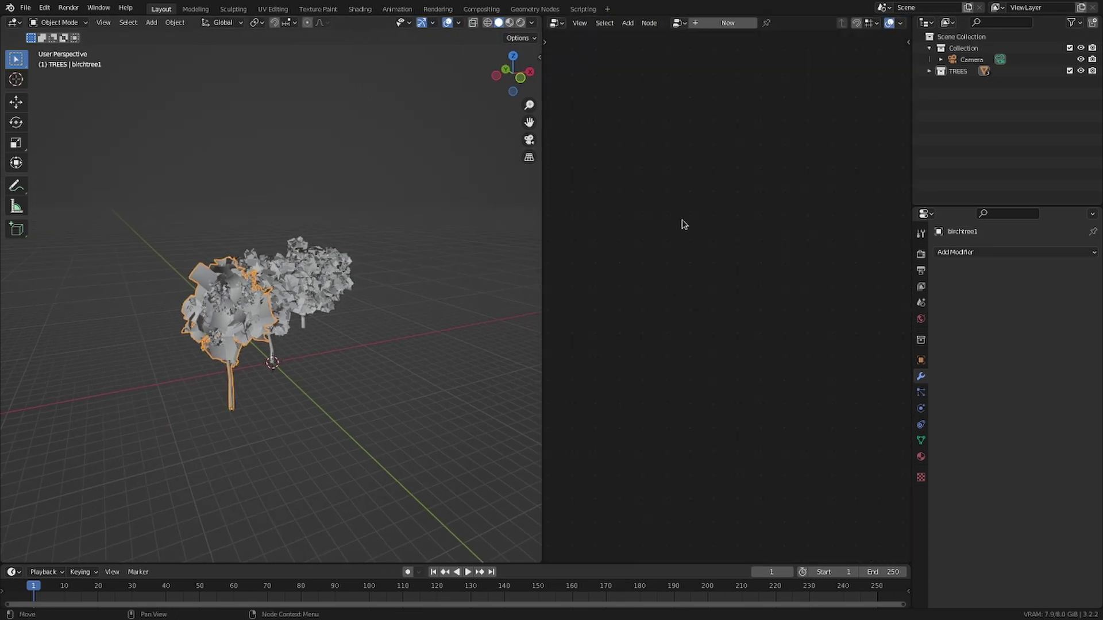
click(723, 23)
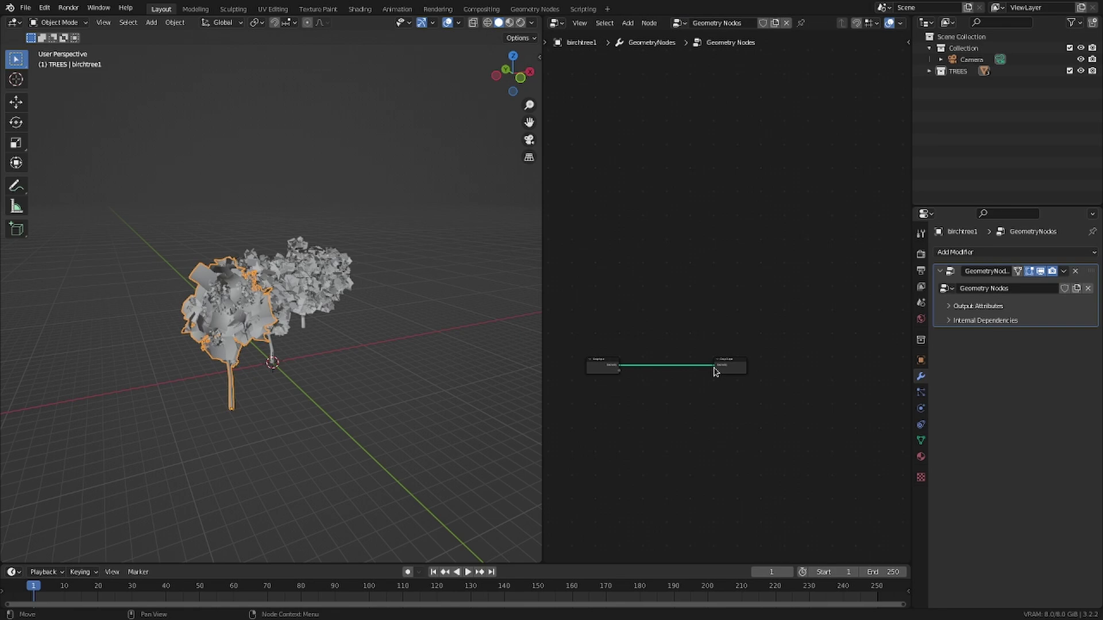
- Insert a Switch node of type Geometry between Group Input and Group Output, using its False input and leaving the switch off
middle_drag(714, 372, 716, 278)
scroll(737, 296, up, 4)
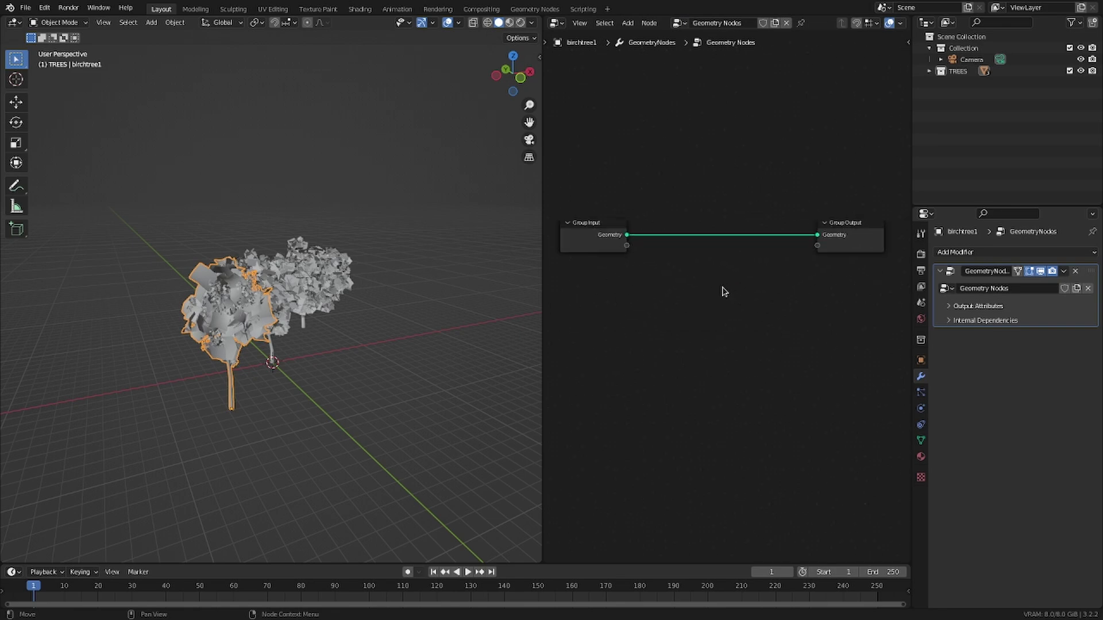
scroll(684, 271, up, 1)
key(shift+a)
click(674, 276)
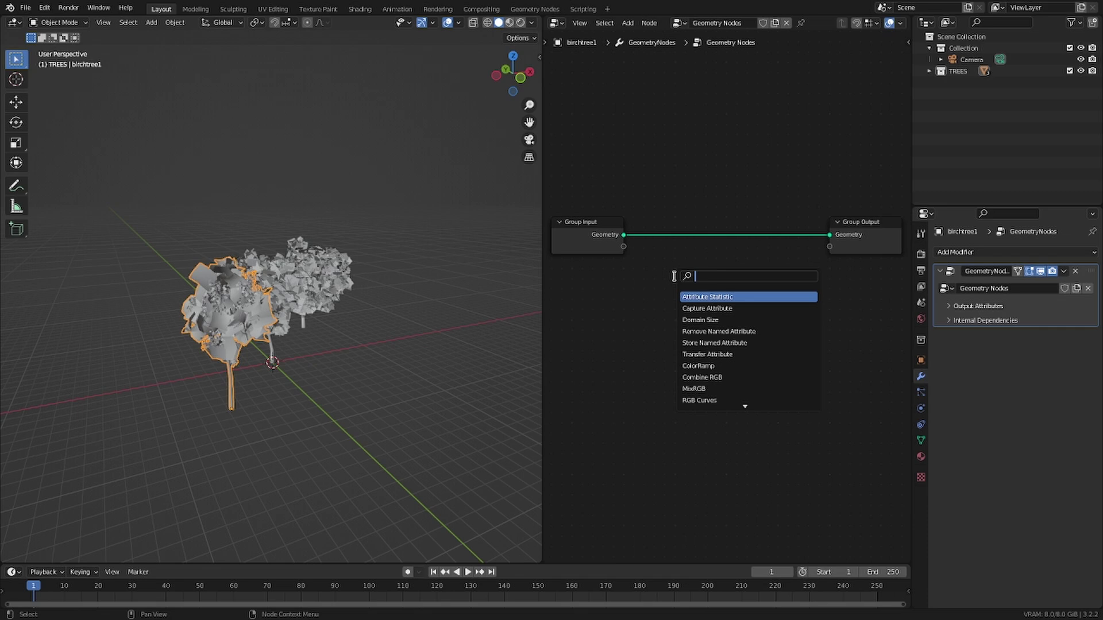
text(switch)
key(Return)
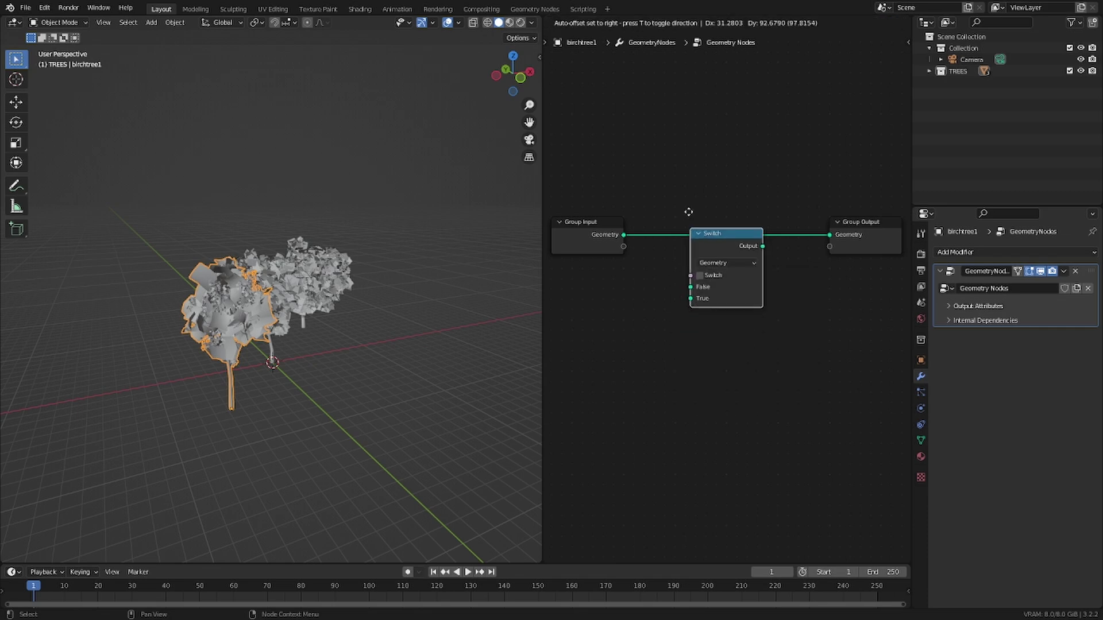
click(689, 202)
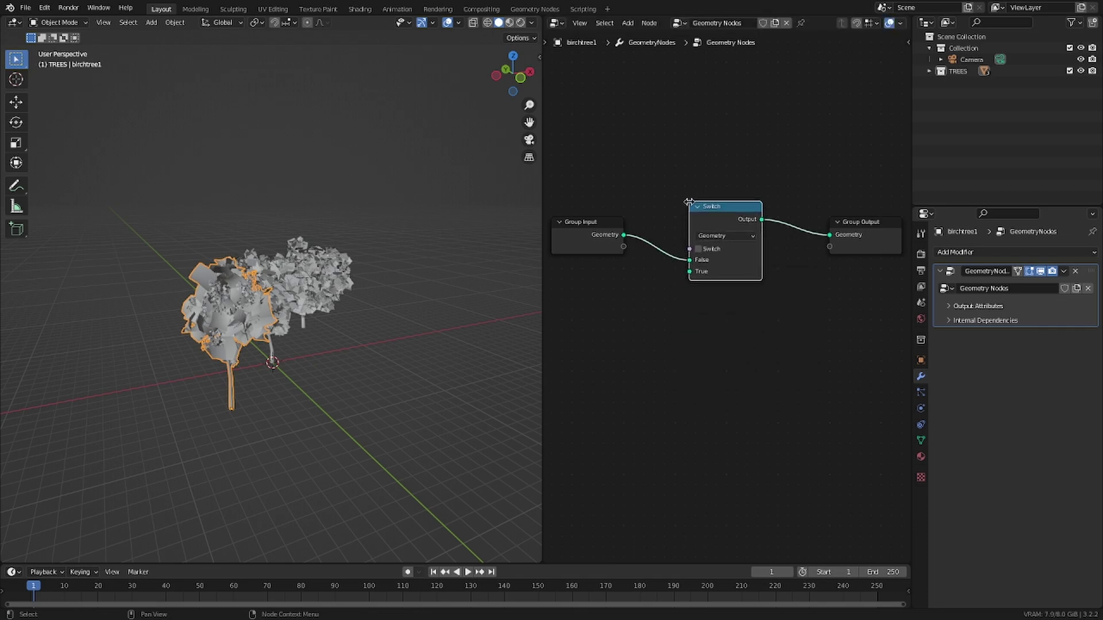
click(699, 249)
click(698, 251)
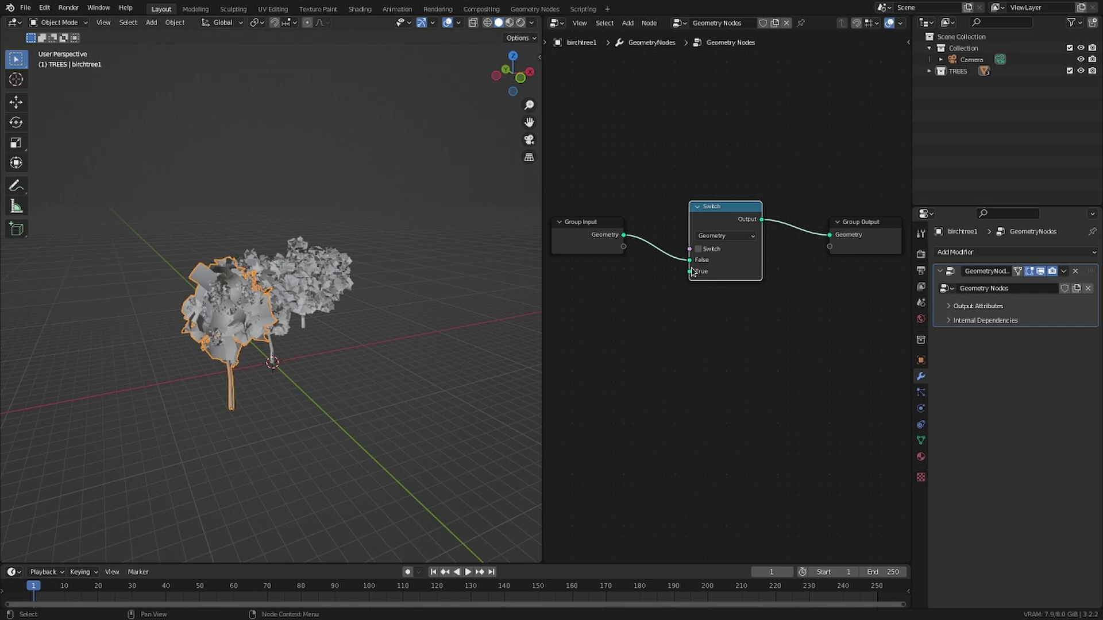
- Add a Cube node below Group Input and connect its mesh to the Switch node's True input
drag(597, 246, 625, 242)
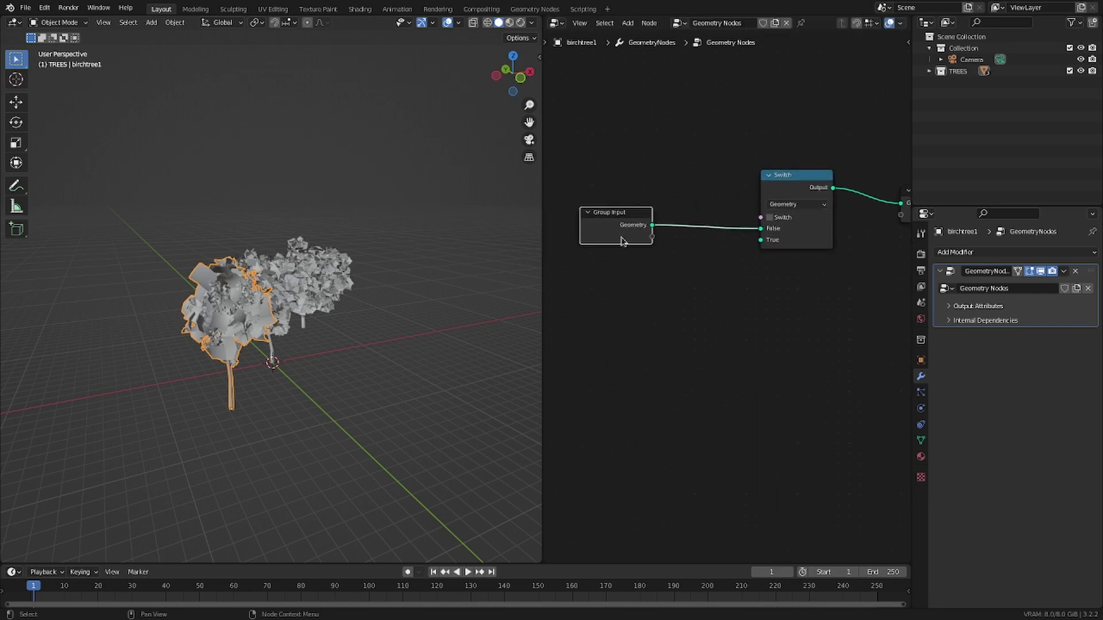
key(shift+a)
text(cub)
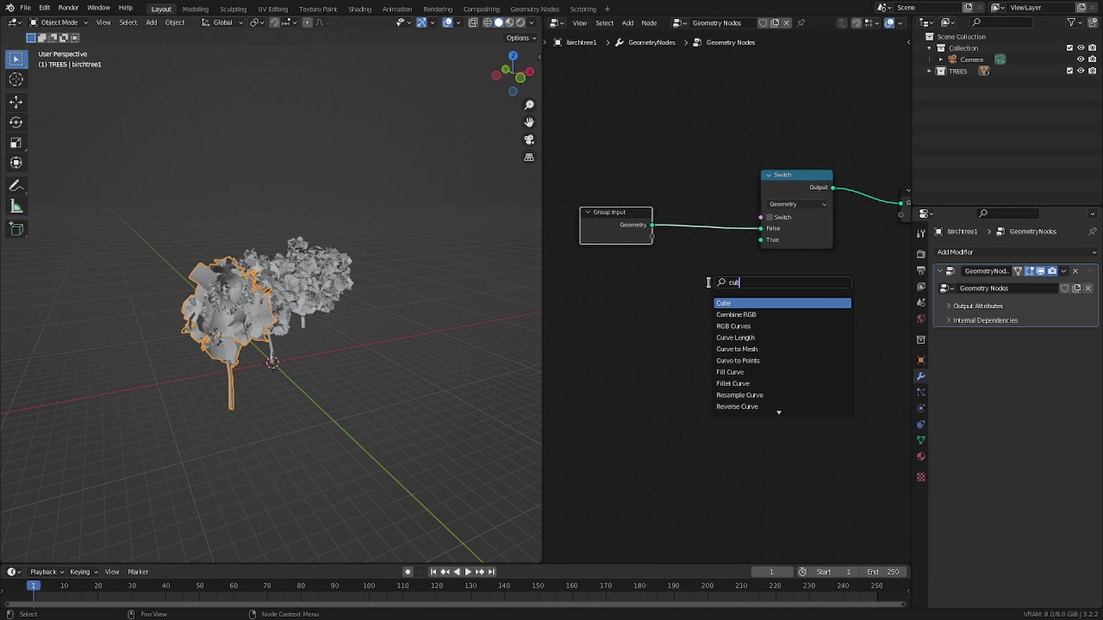
key(Return)
click(702, 259)
drag(709, 271, 761, 240)
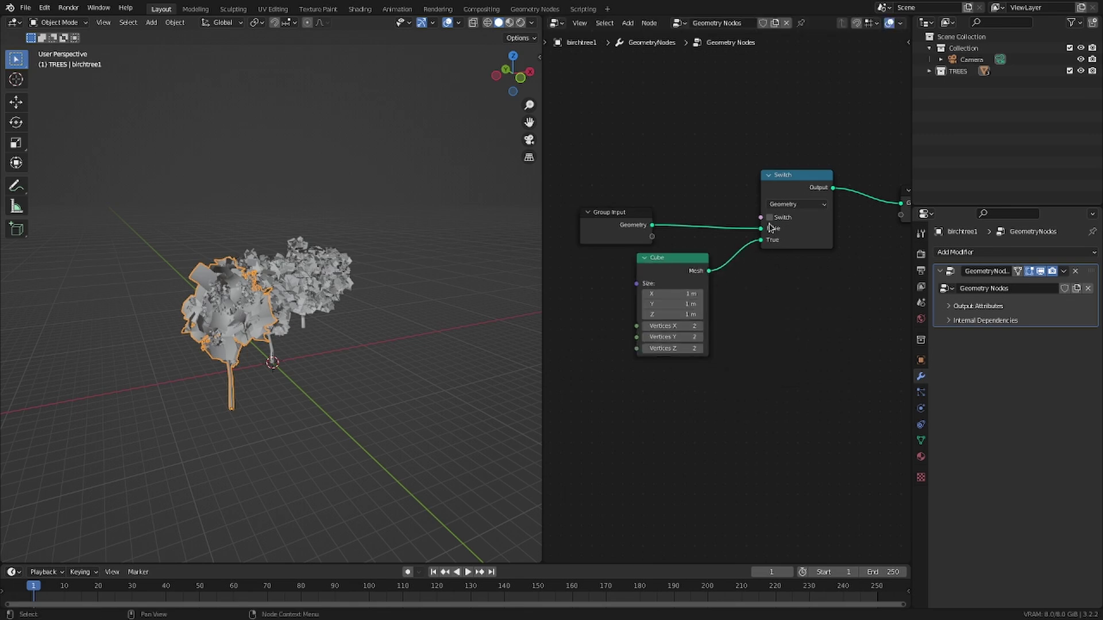
- Toggle the Switch node on and off to compare the birch tree with the cube, ending with it off
click(770, 218)
click(769, 218)
click(770, 218)
click(770, 218)
click(770, 217)
click(770, 218)
click(770, 218)
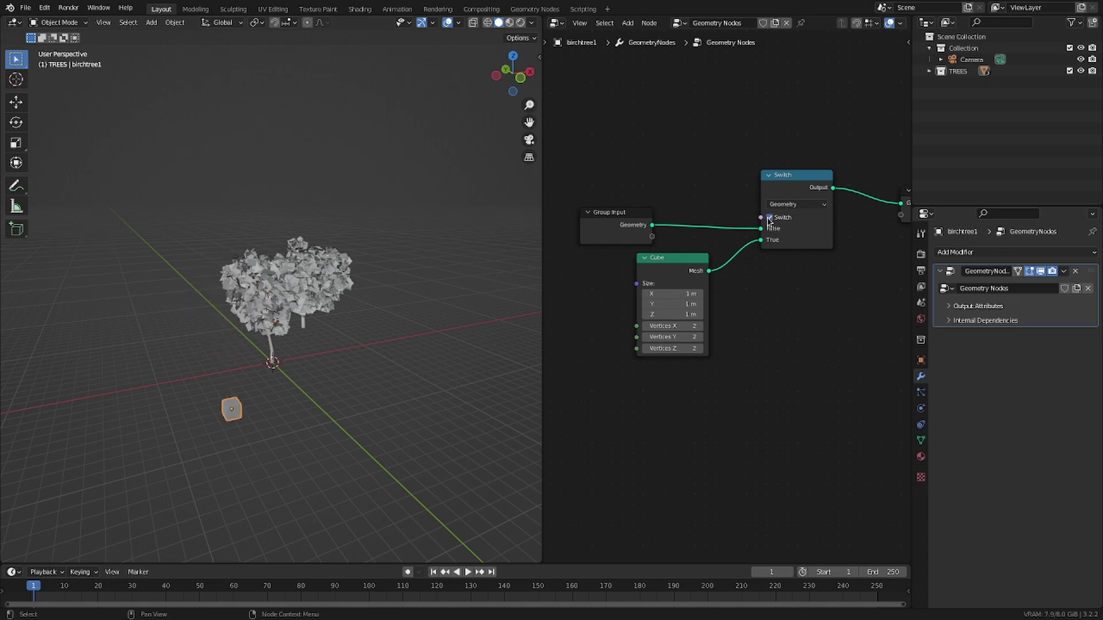
click(770, 218)
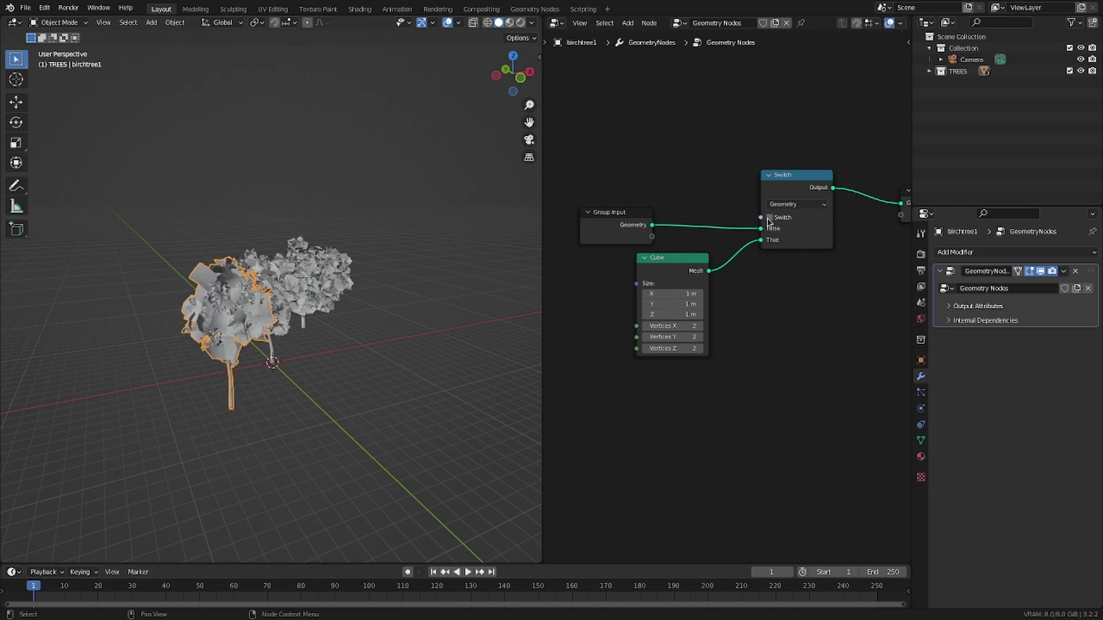
- Replace the Cube node with a Convex Hull fed by Group Input's geometry and connect it to the Switch node's True input
click(669, 275)
key(x)
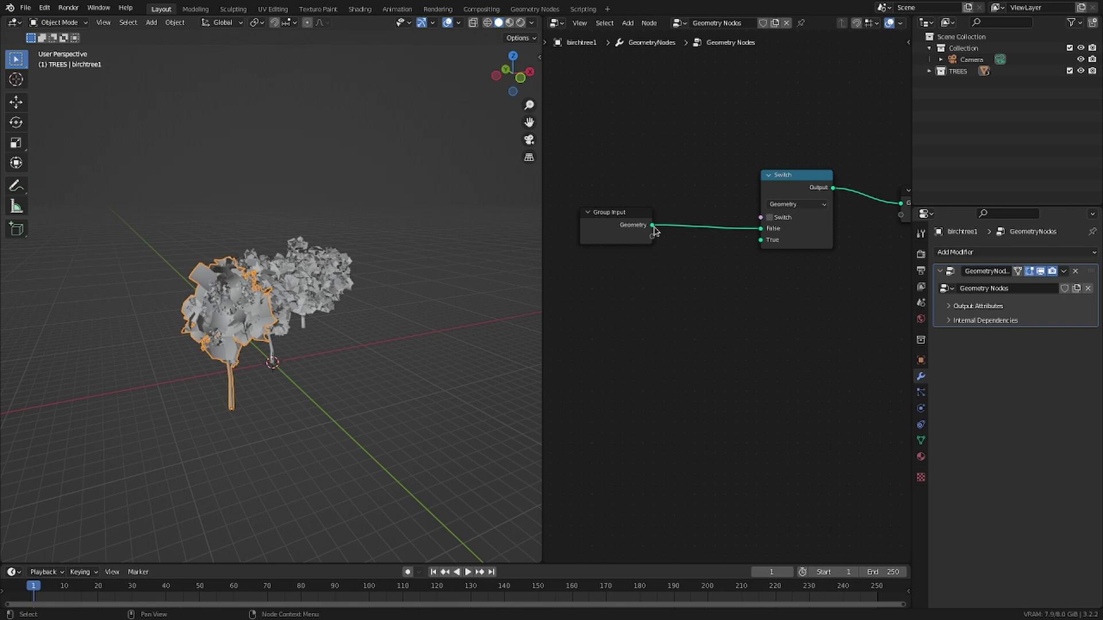
drag(652, 224, 695, 317)
text(convex)
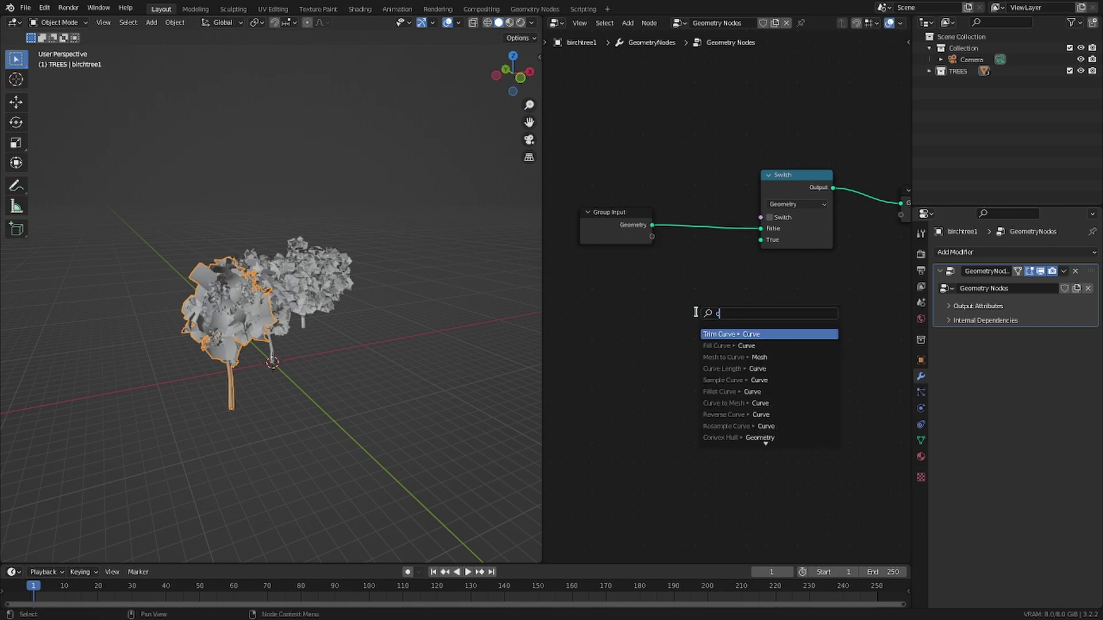
key(Return)
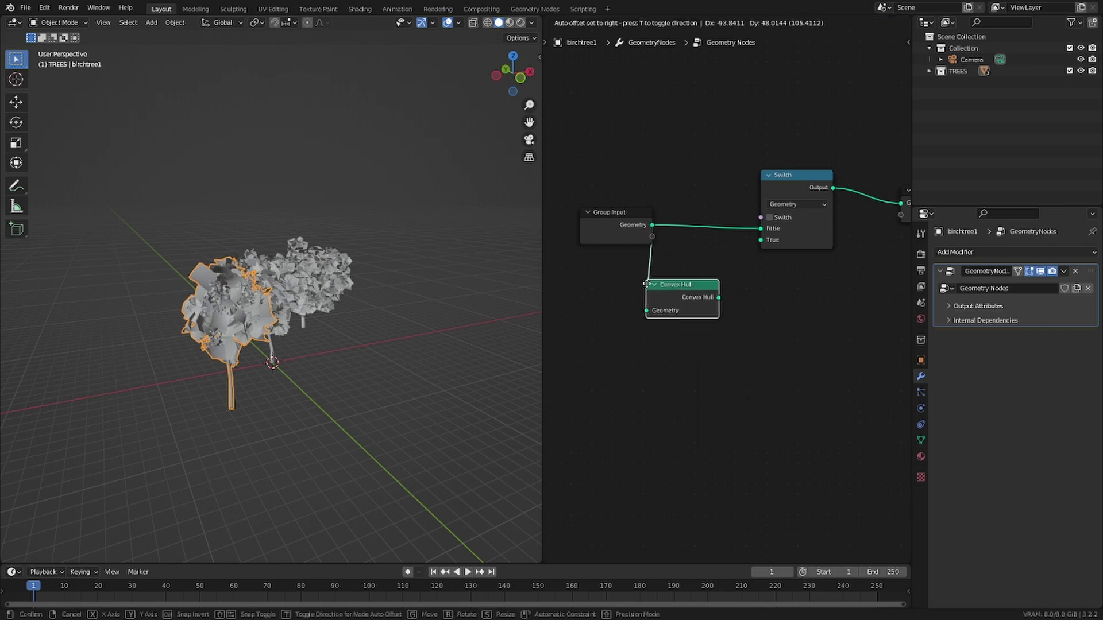
click(679, 278)
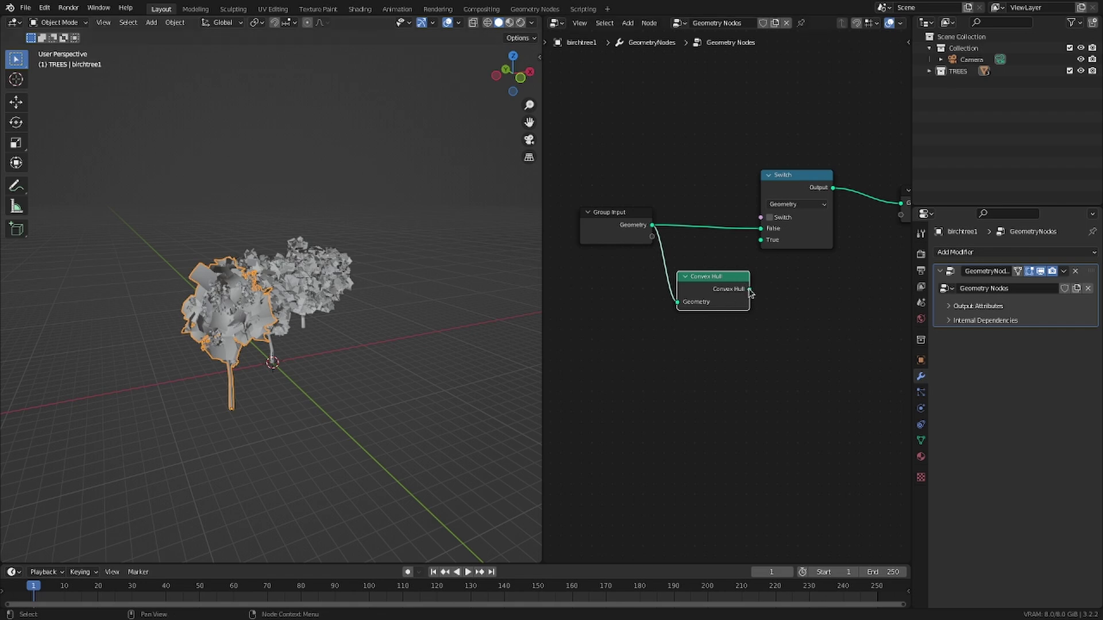
drag(750, 293, 761, 239)
- Turn on the Switch node and inspect the birch tree's convex hull from other angles
click(770, 218)
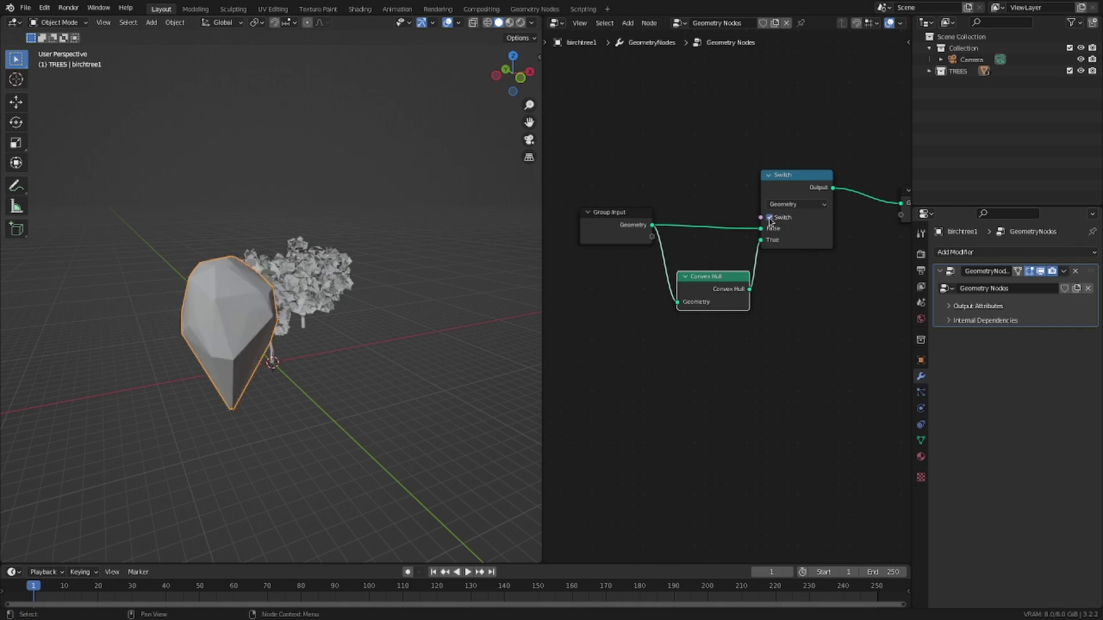
middle_drag(368, 290, 468, 291)
scroll(411, 313, up, 8)
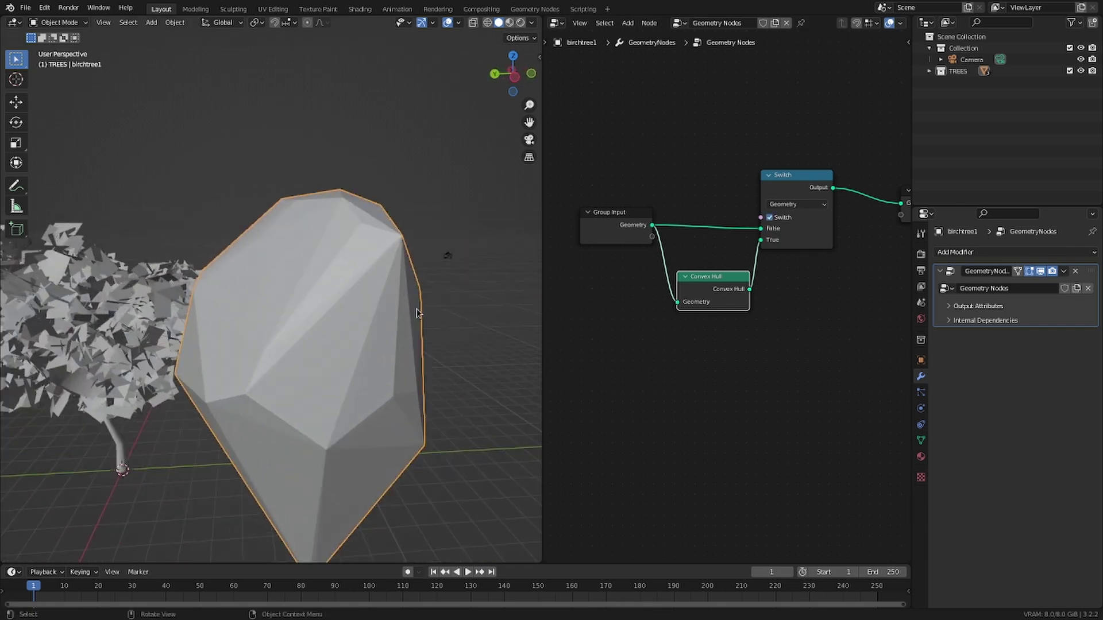
mouse_move(399, 319)
middle_down()
mouse_move(251, 320)
mouse_move(447, 283)
mouse_move(537, 287)
mouse_move(86, 290)
mouse_move(184, 278)
mouse_move(276, 310)
mouse_move(253, 329)
mouse_move(402, 319)
middle_up()
- Toggle the Switch node to compare the full birch tree with its convex hull, ending with it off
middle_drag(817, 280, 671, 287)
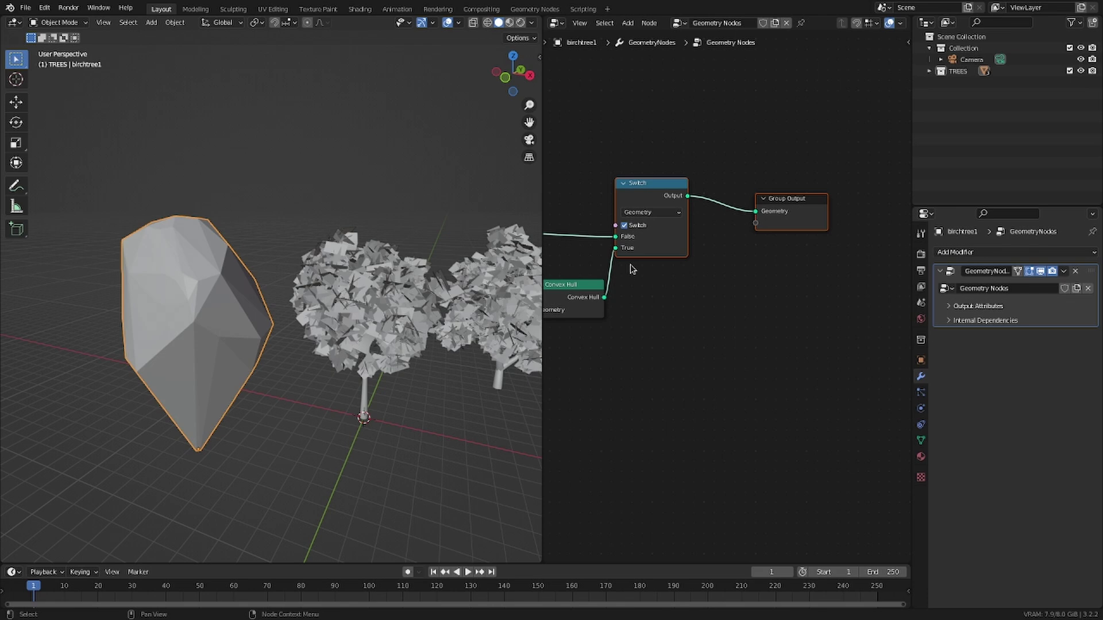
click(626, 225)
click(626, 226)
click(626, 226)
click(628, 227)
click(629, 226)
click(628, 226)
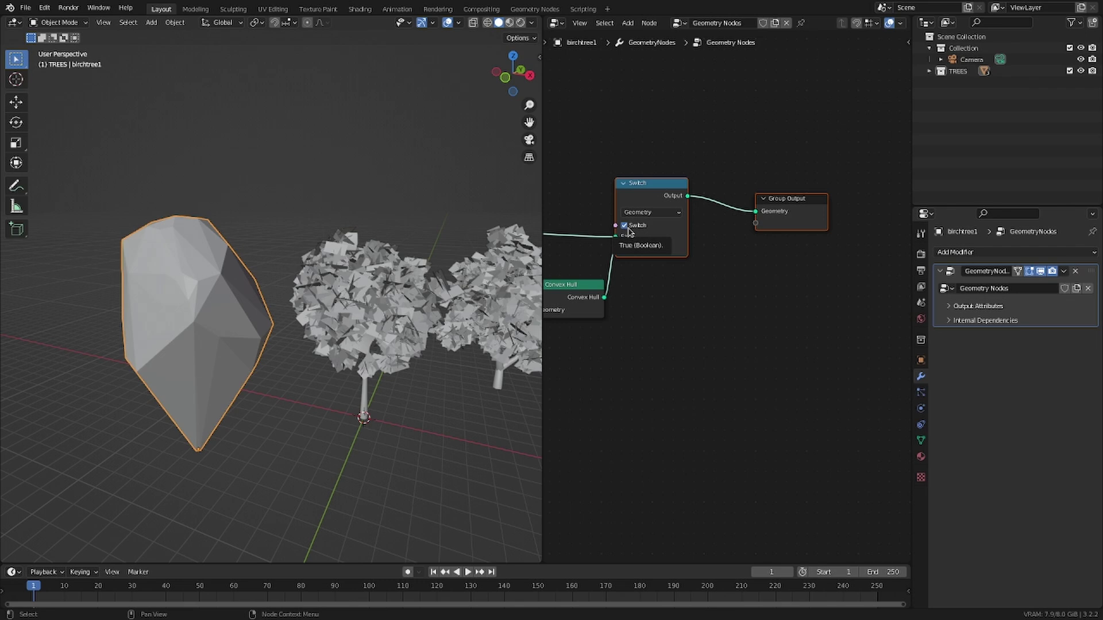
click(628, 229)
- Add an Is Viewport node above the Group Input node
middle_drag(605, 163, 728, 181)
middle_drag(617, 181, 674, 187)
click(640, 186)
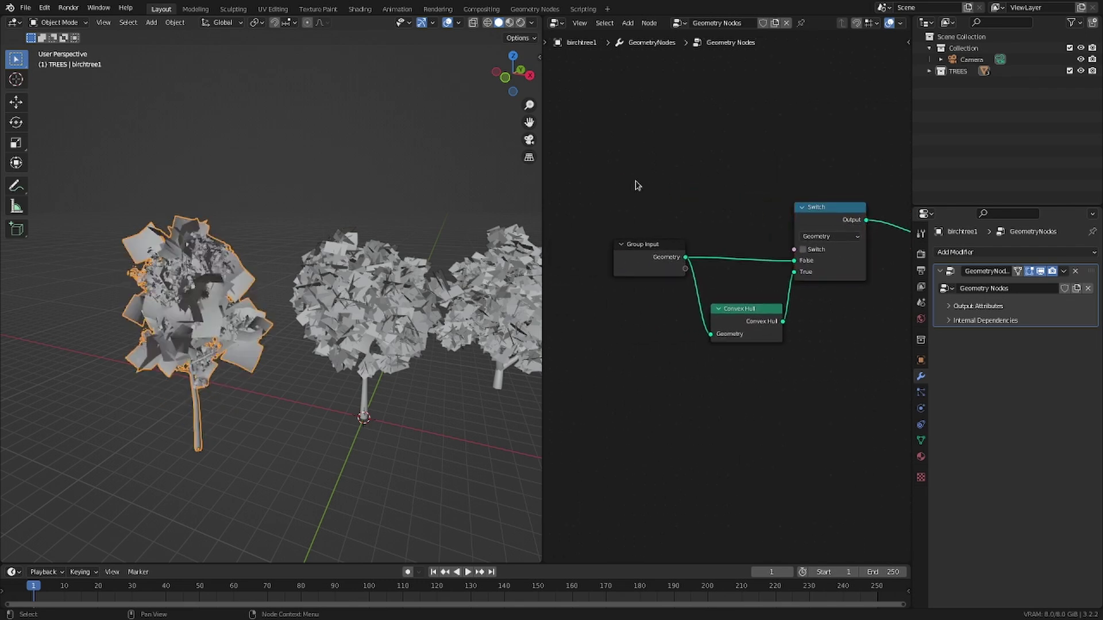
key(shift+a)
click(636, 181)
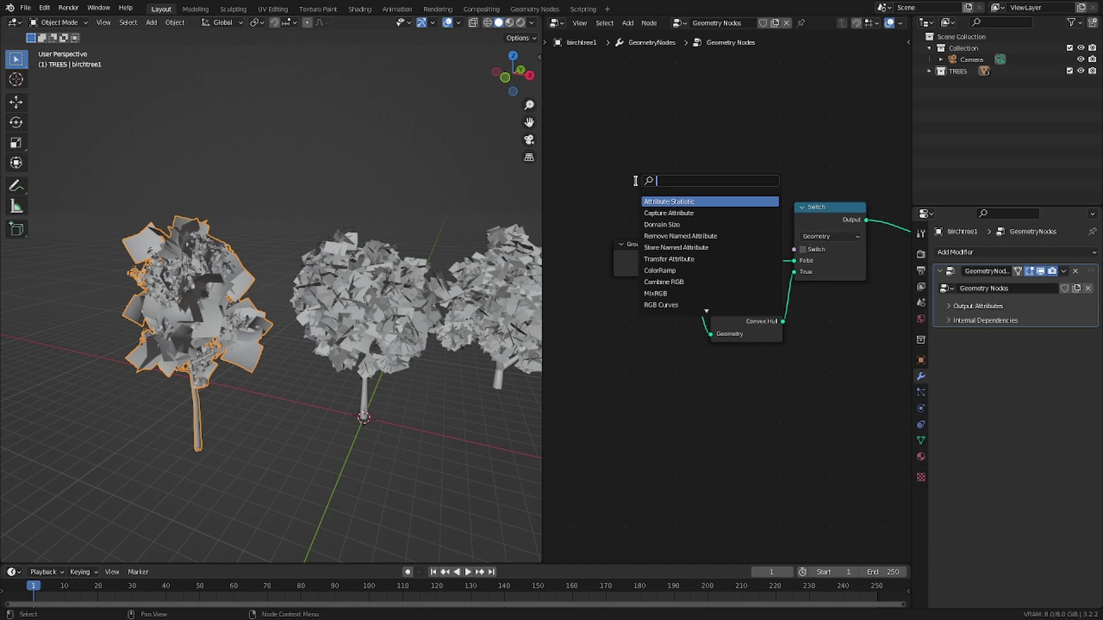
text(is vi)
key(Return)
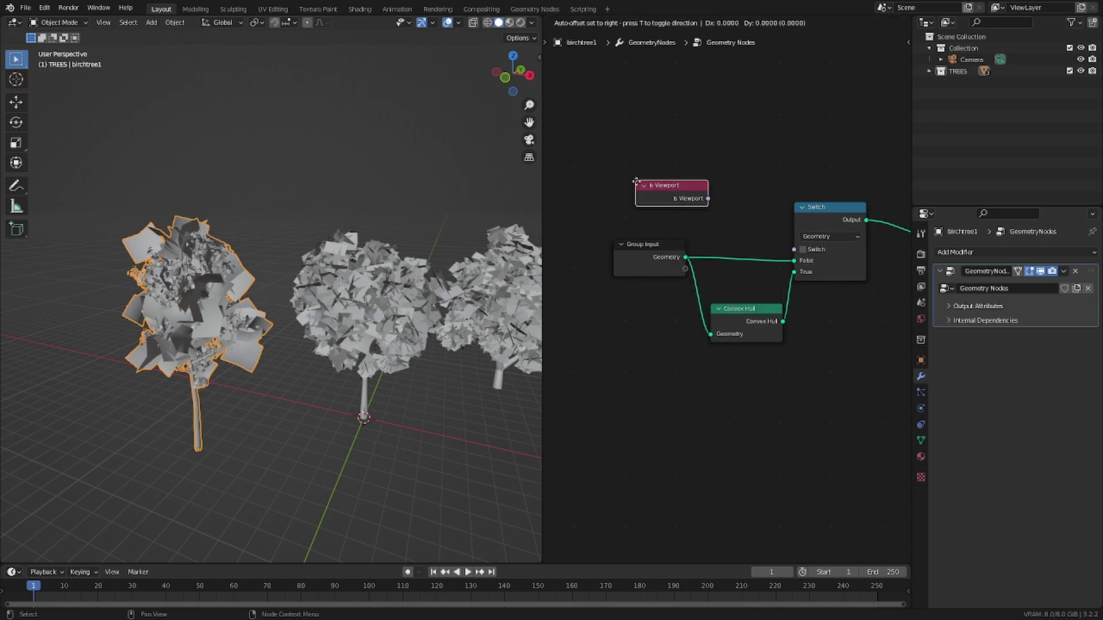
click(609, 172)
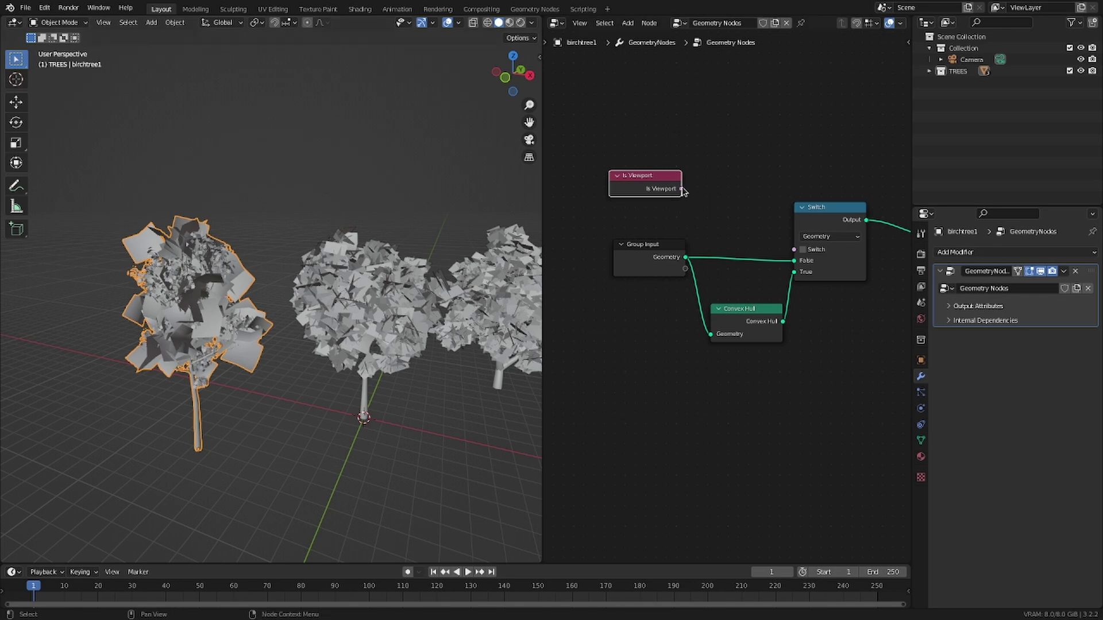
- Connect Is Viewport to the Switch node's Switch input and move the Is Viewport node closer to Group Input
mouse_move(682, 191)
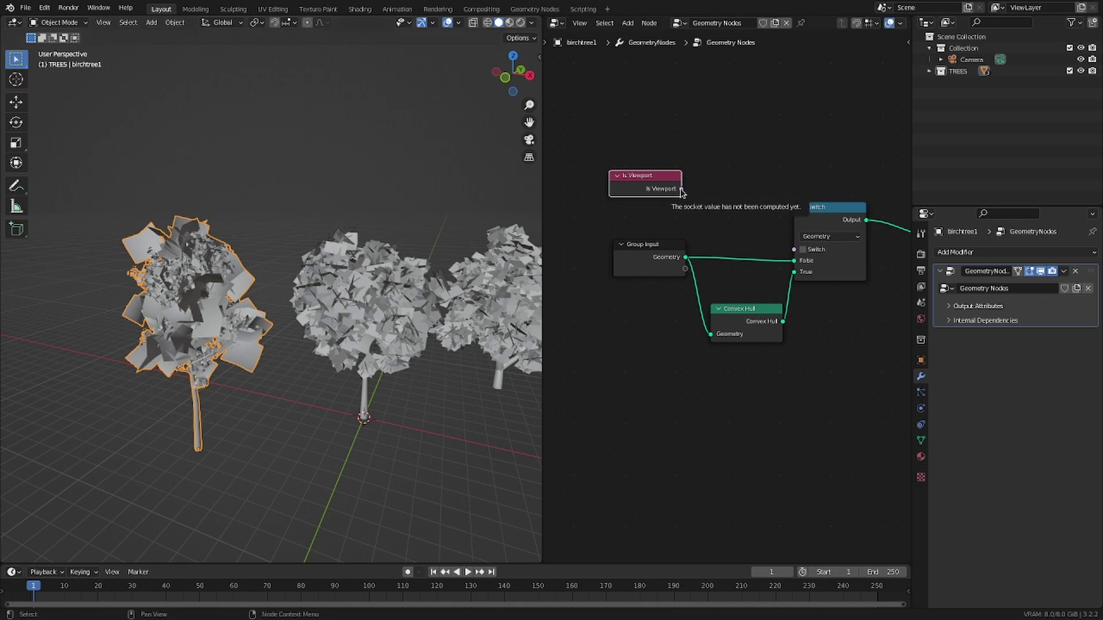
drag(681, 189, 793, 250)
middle_drag(133, 244, 42, 258)
scroll(175, 279, down, 6)
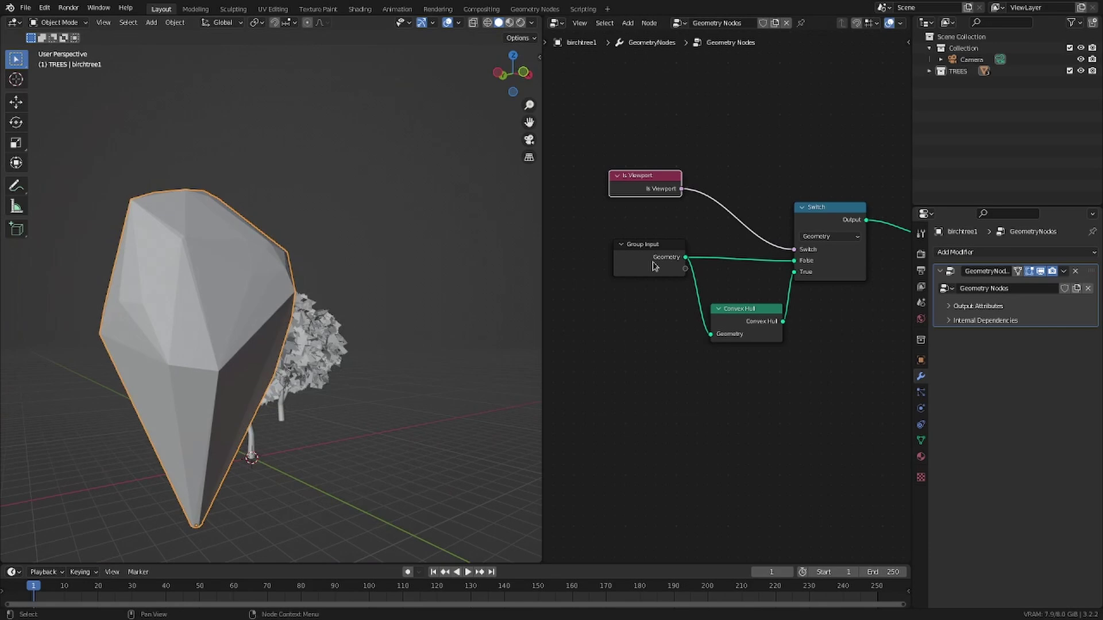
drag(652, 181, 655, 204)
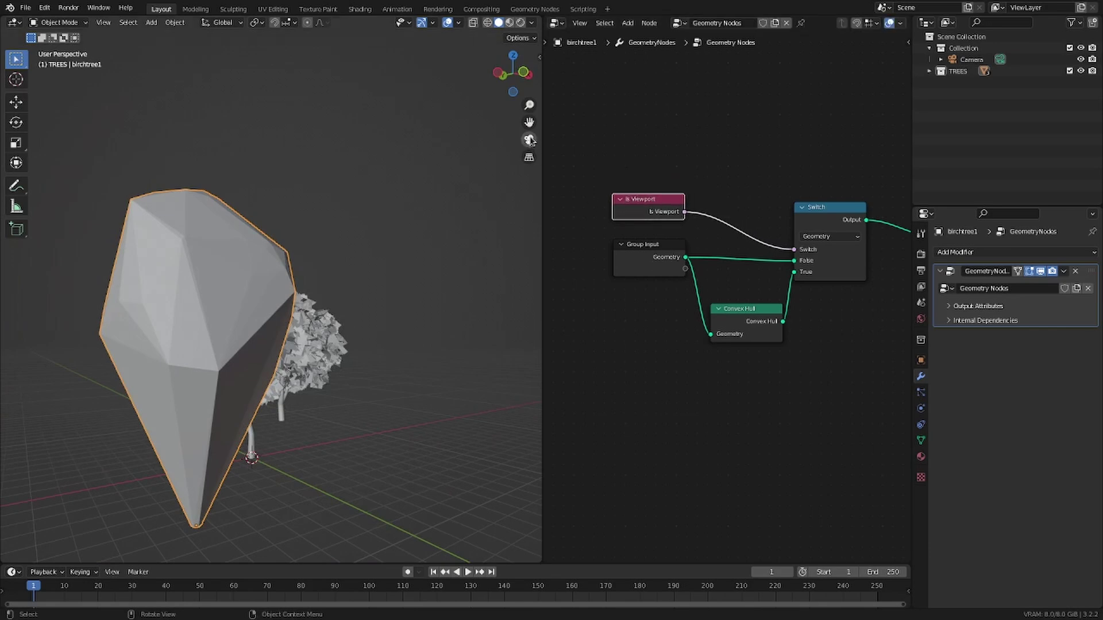
- Render the three trees from the camera view in the Rendering workspace and return to the Layout workspace
click(529, 140)
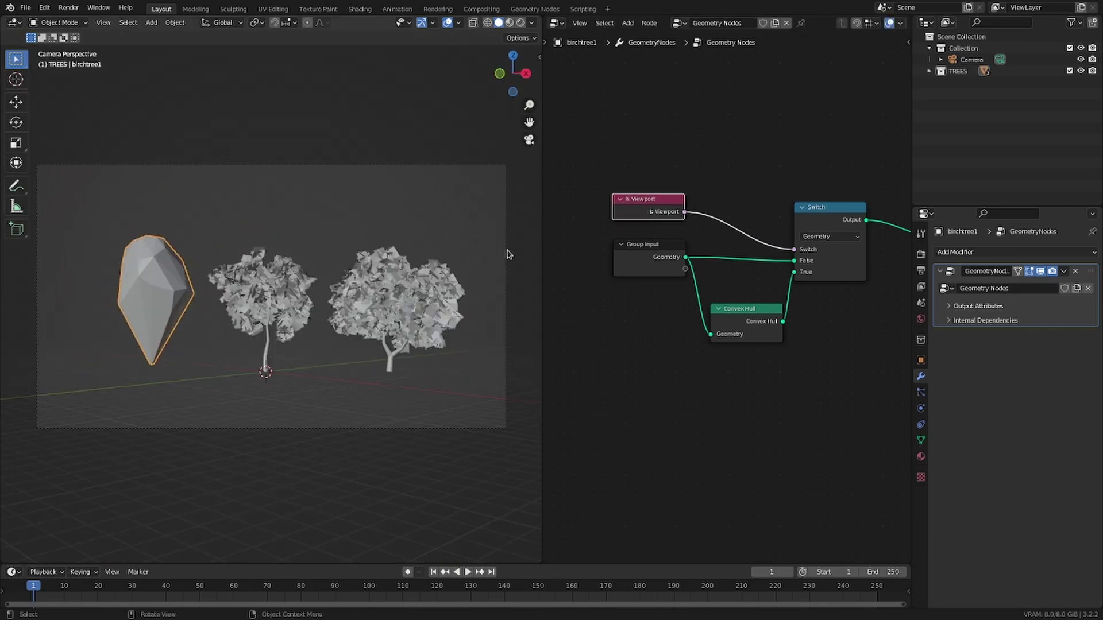
click(437, 10)
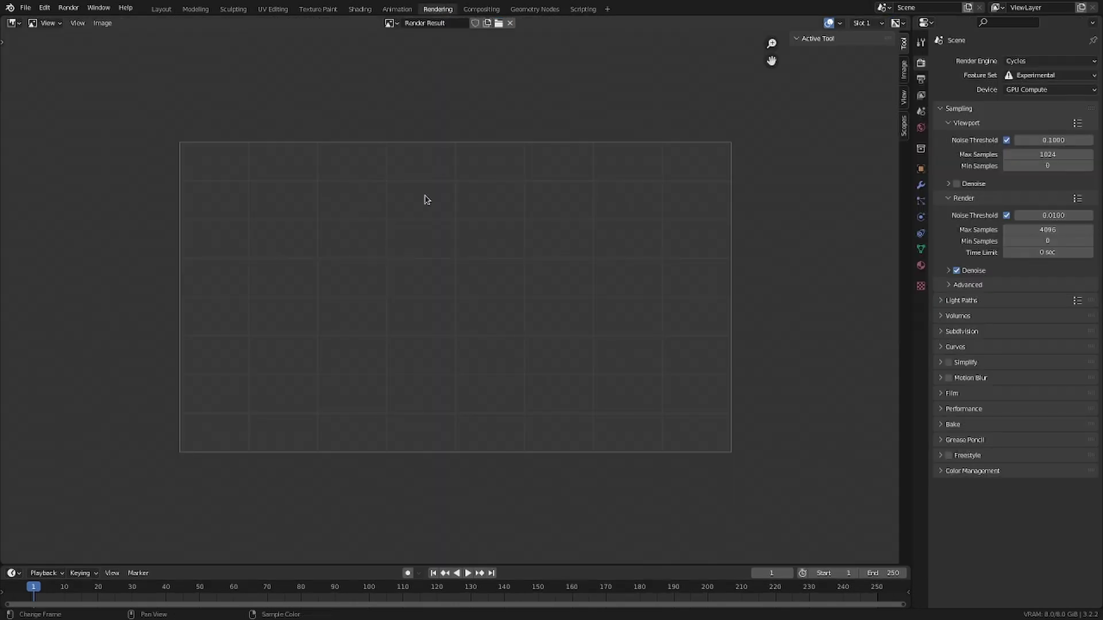
key(F12)
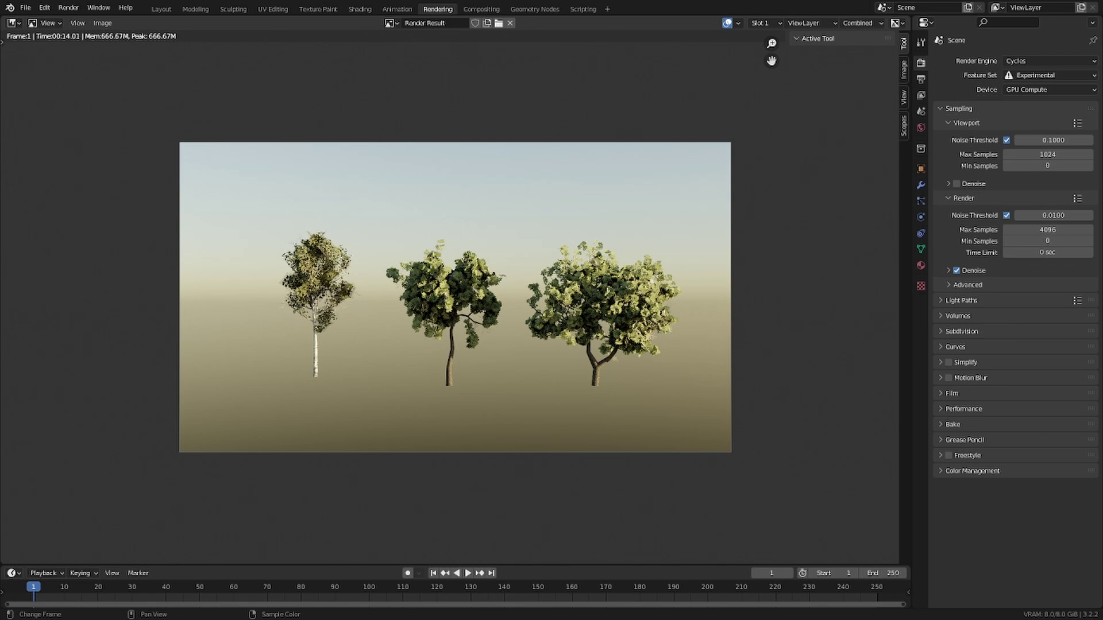
click(160, 9)
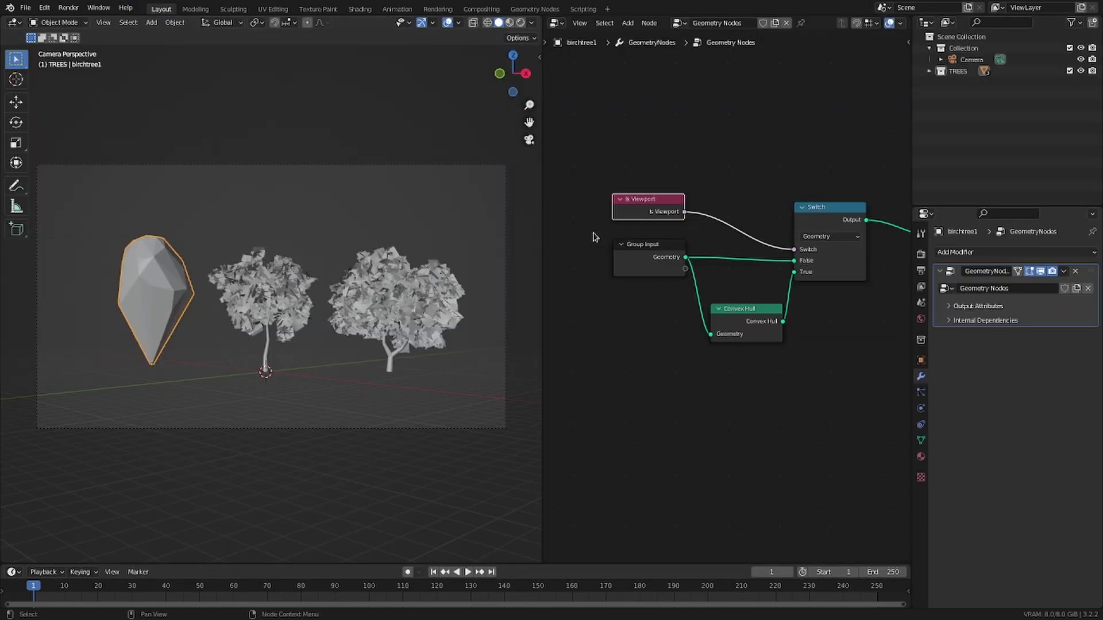
- Leave the camera view and switch the viewport to Rendered shading to view the trees from a free angle
middle_drag(710, 284, 735, 260)
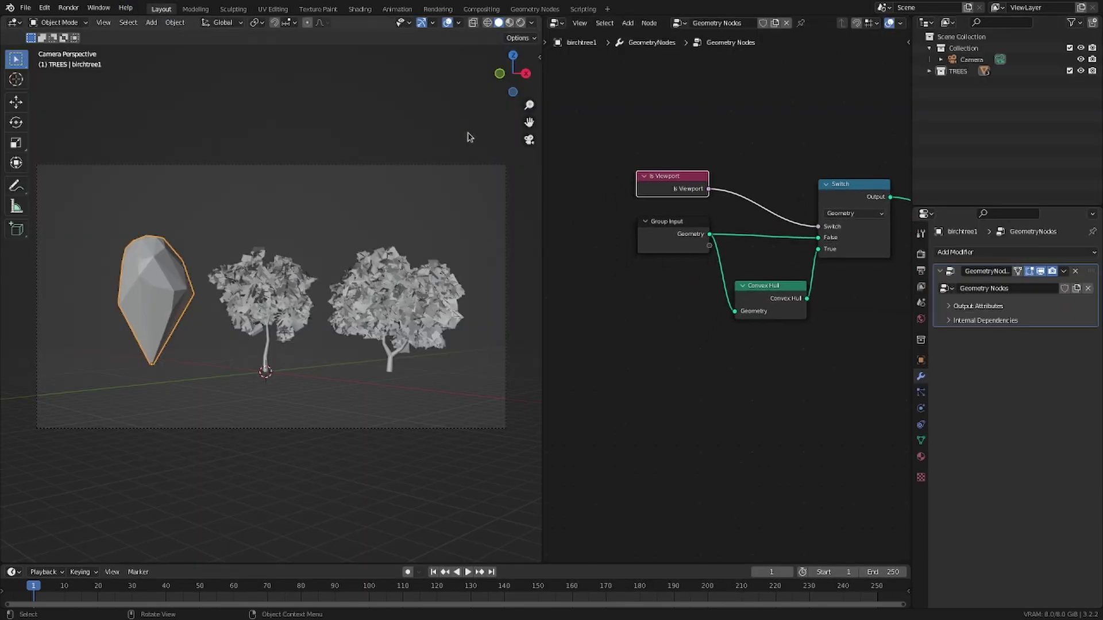
middle_drag(422, 162, 294, 226)
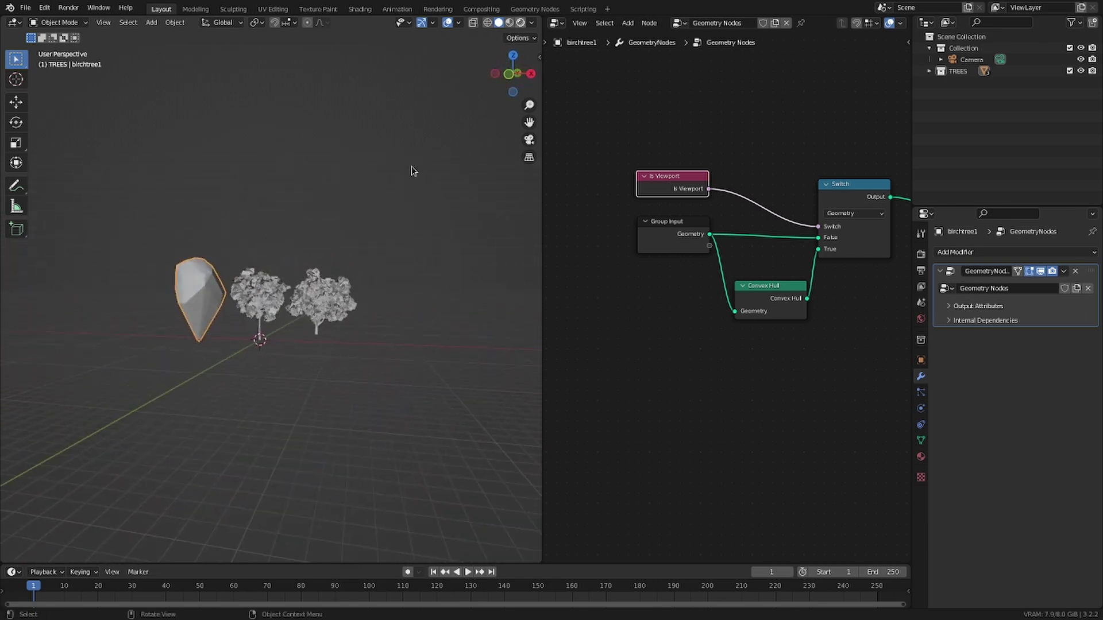
key(z)
mouse_move(312, 236)
middle_down()
mouse_move(391, 243)
mouse_move(336, 243)
middle_up()
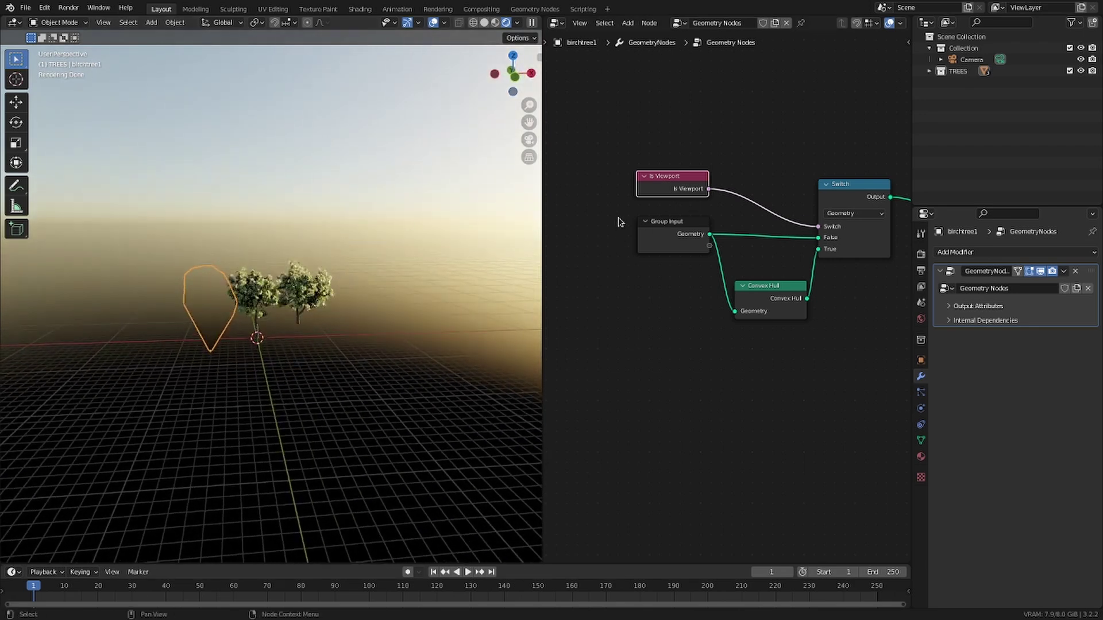
- Move the Group Input and Convex Hull nodes together farther away from the Switch node to make room between them
drag(617, 217, 790, 317)
key(g)
click(680, 317)
click(765, 318)
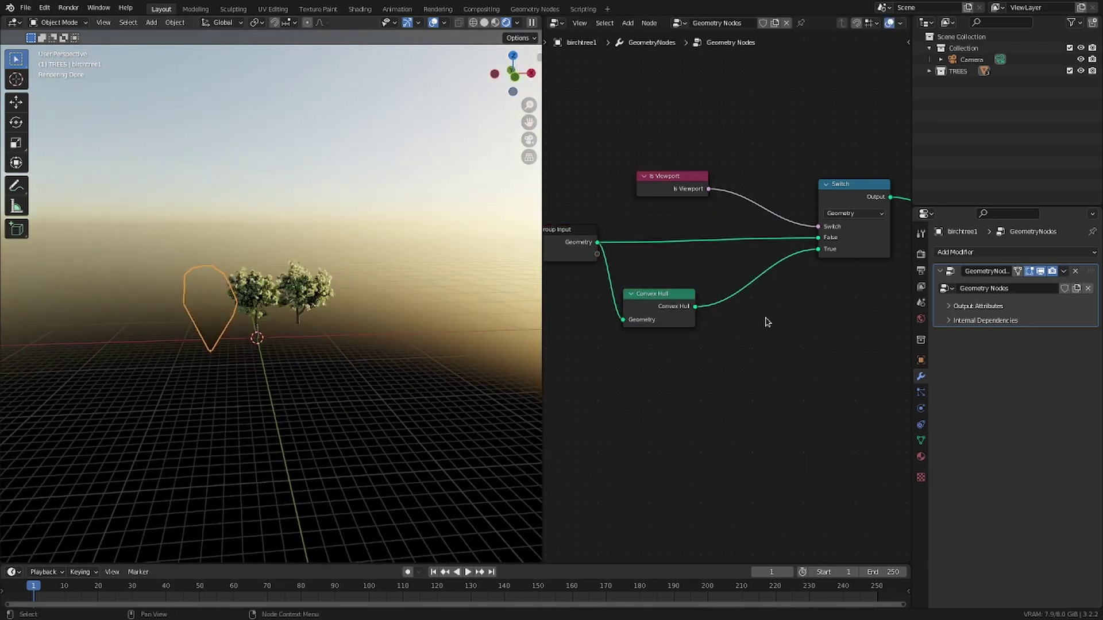
- Insert a Set Material node between Convex Hull and the Switch node's True input, with no material assigned
key(shift+a)
key(s)
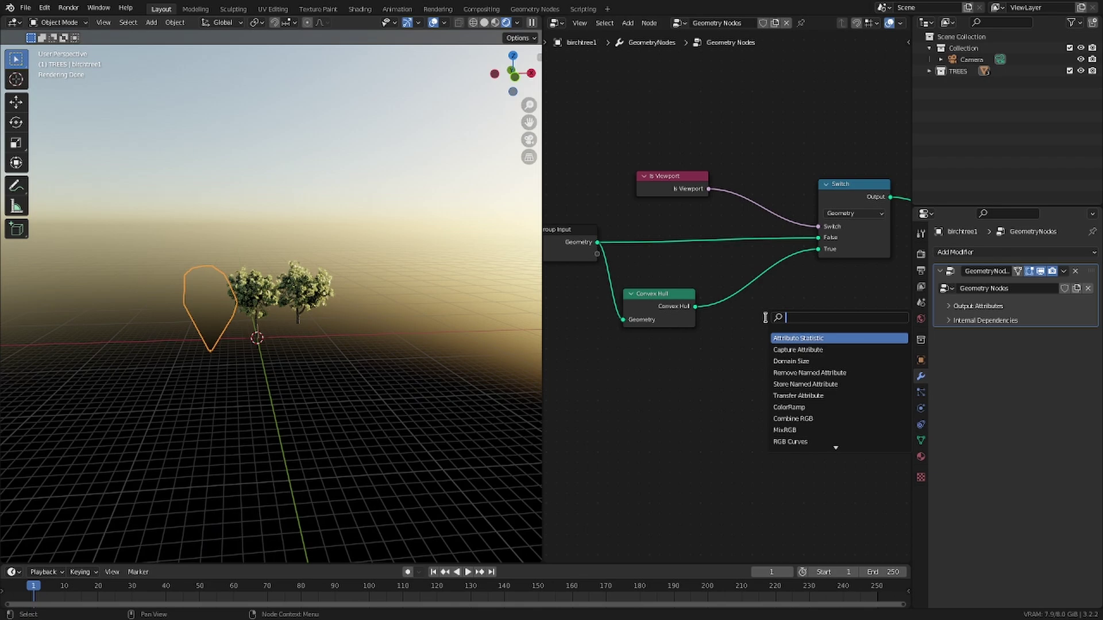
text(set mat)
key(Return)
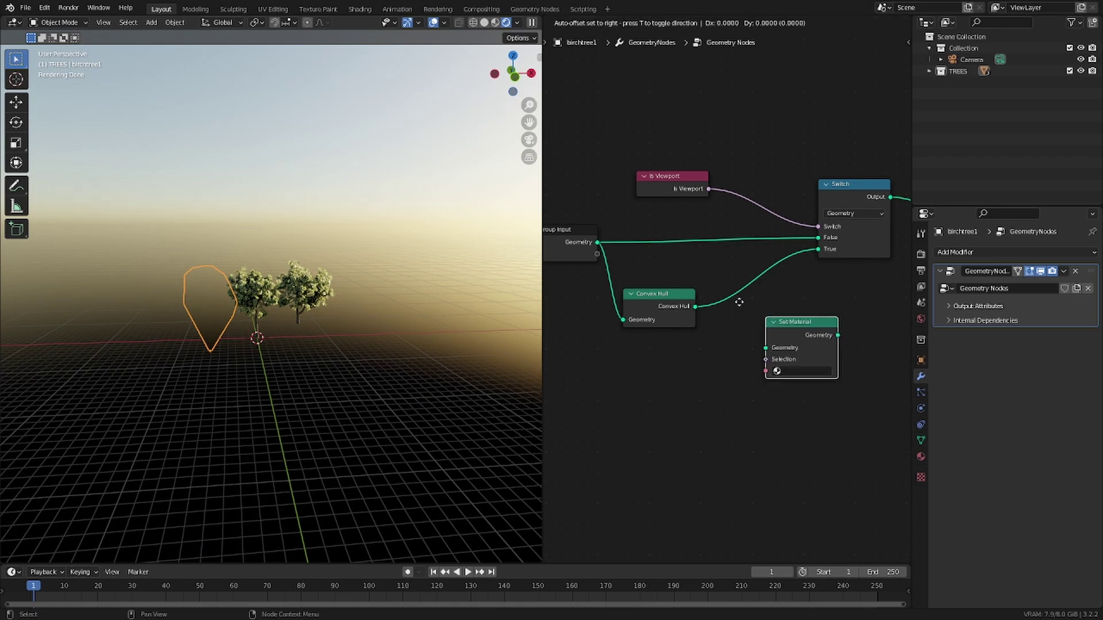
click(779, 337)
mouse_move(385, 266)
middle_down()
mouse_move(411, 263)
mouse_move(271, 253)
mouse_move(333, 249)
mouse_move(363, 265)
middle_up()
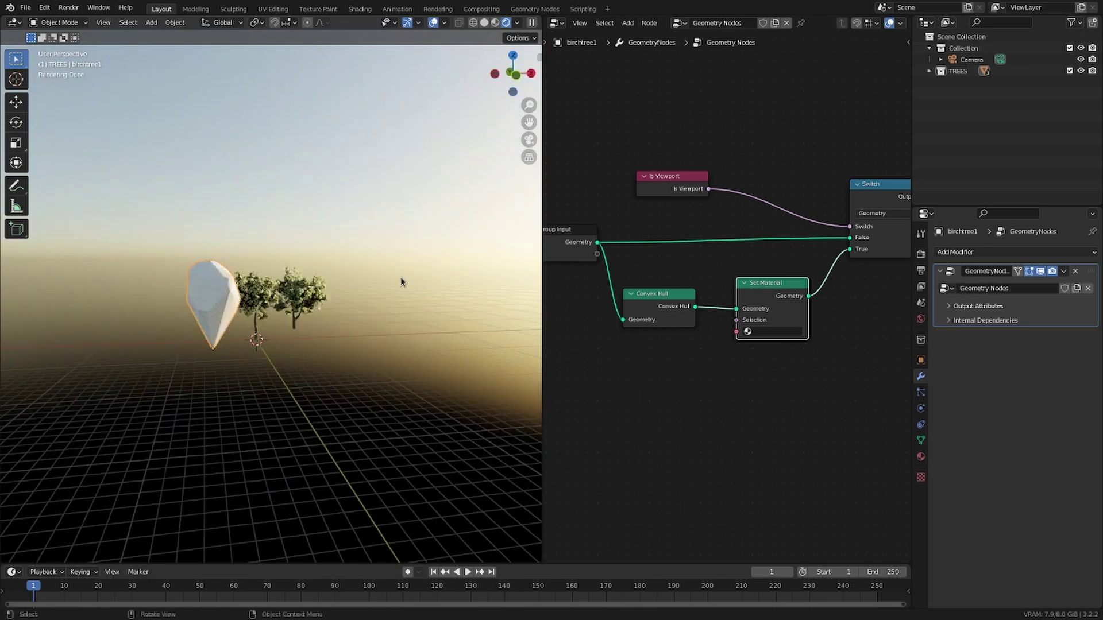
- Move the Is Viewport node up and insert a Boolean Math node set to And between it and the Switch node
scroll(652, 246, down, 2)
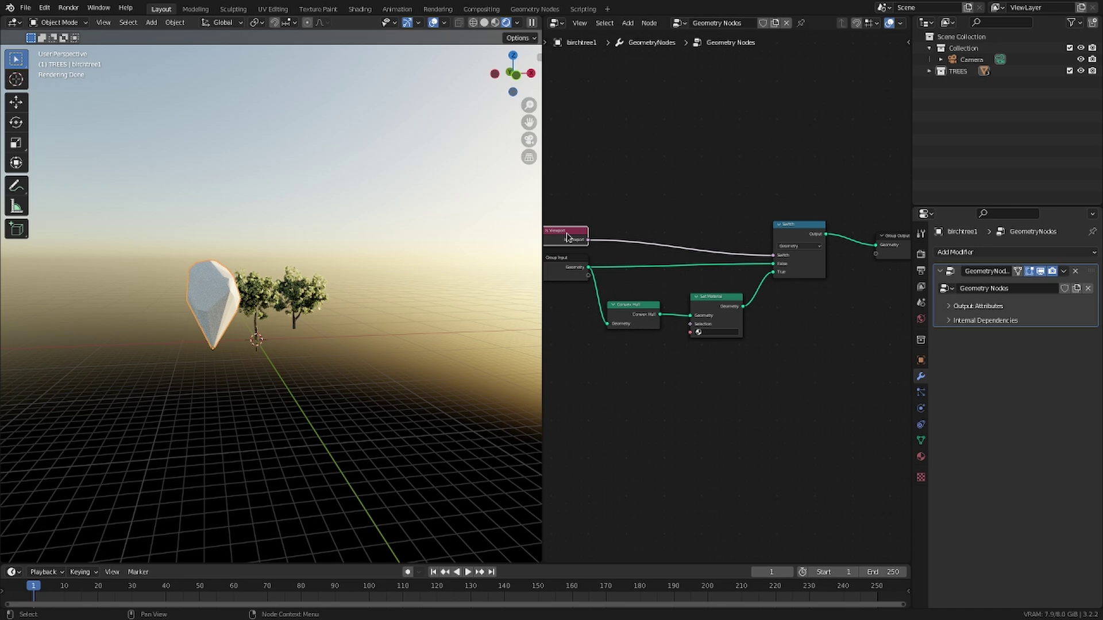
drag(568, 237, 648, 190)
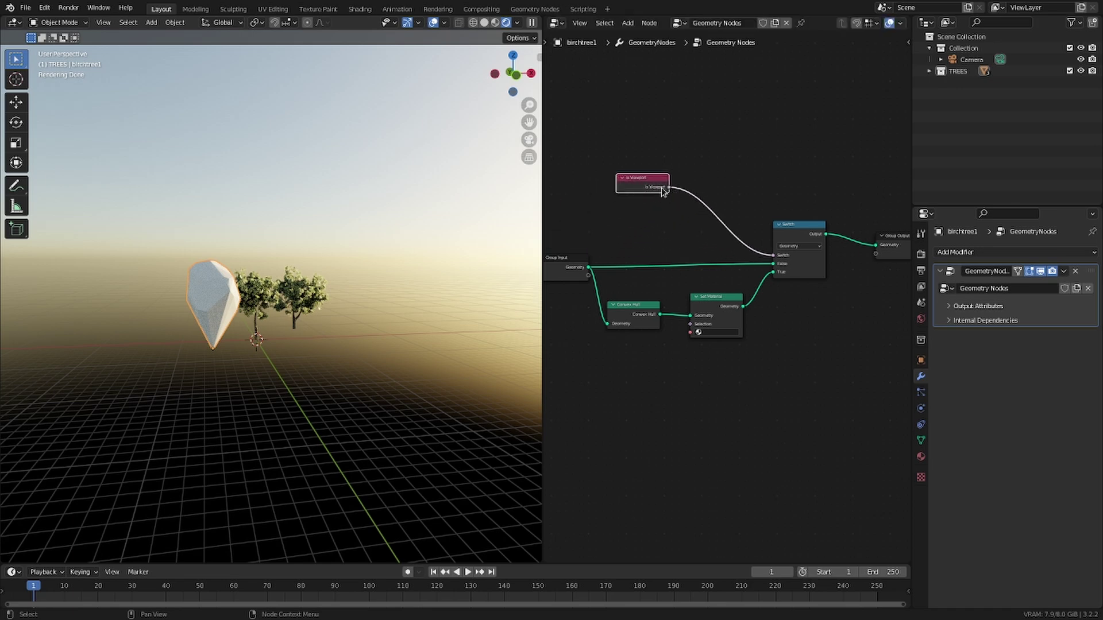
key(shift+a)
click(649, 232)
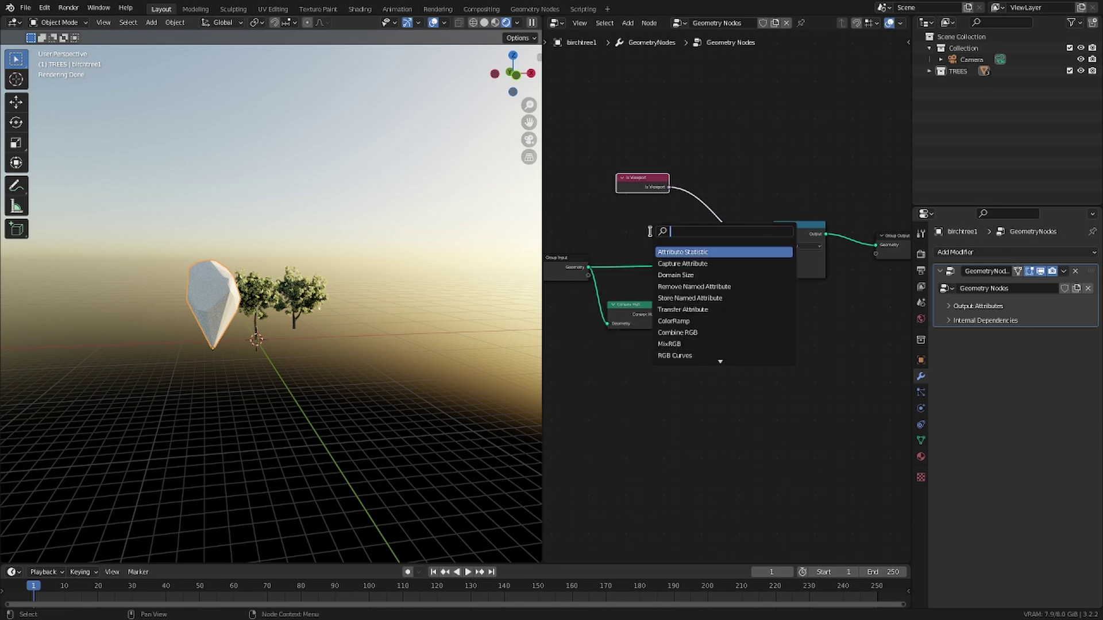
text(bool)
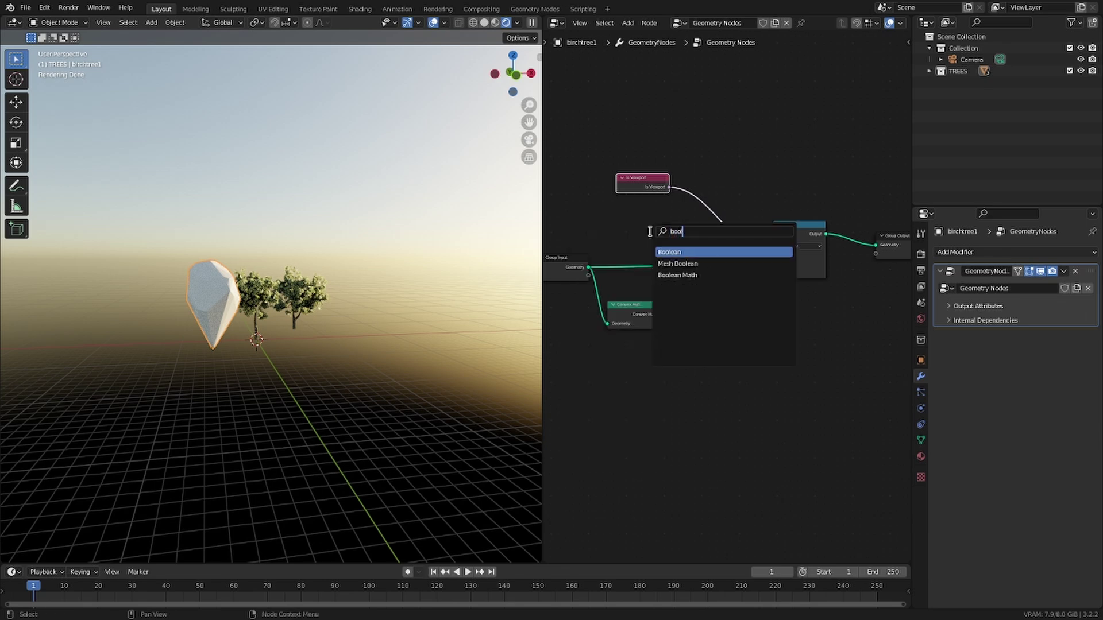
key(Down)
key(Down)
key(Return)
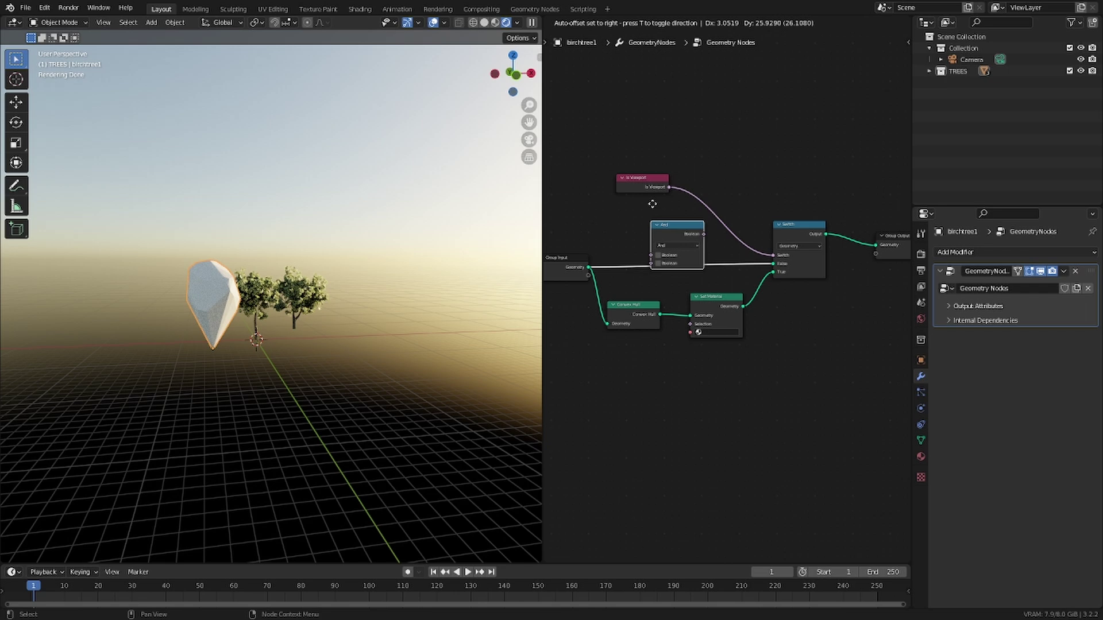
click(700, 178)
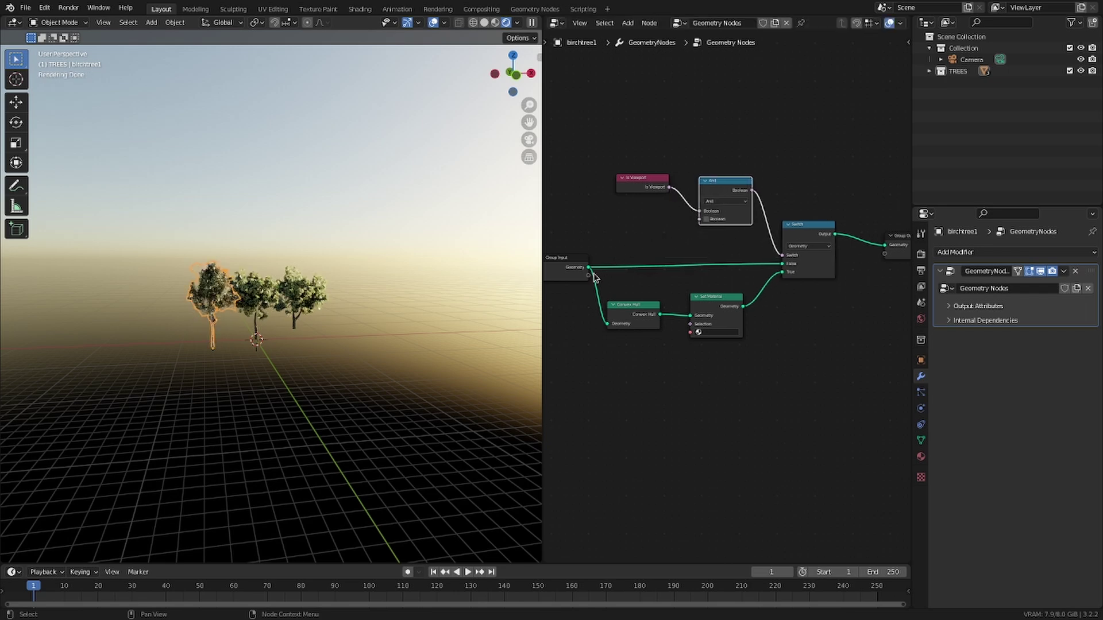
- Connect Group Input's empty socket to the And node's second Boolean input and set the new modifier value to 1
drag(589, 275, 700, 219)
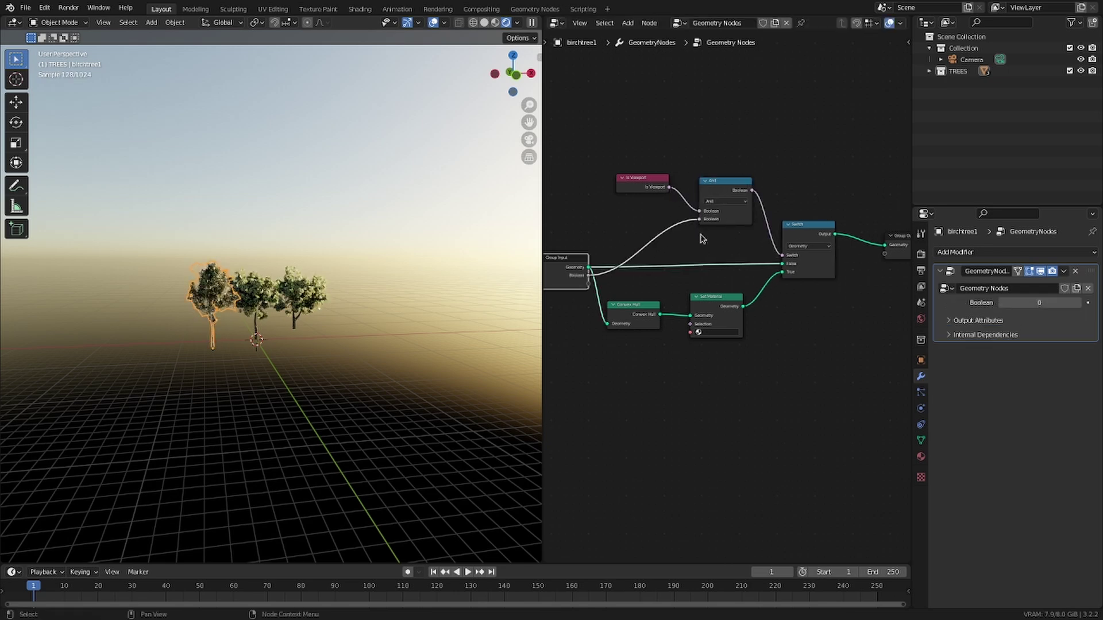
scroll(341, 348, up, 3)
shift+middle_drag(341, 349, 443, 331)
click(1078, 303)
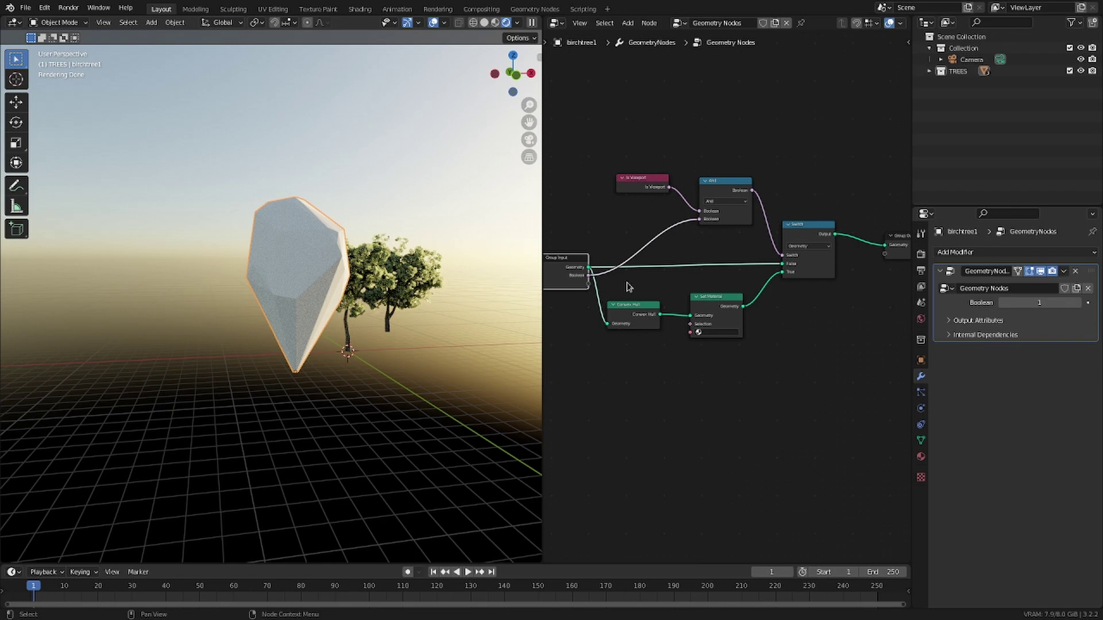
- Rename the node group's Boolean input to "Enable Proxy"
key(n)
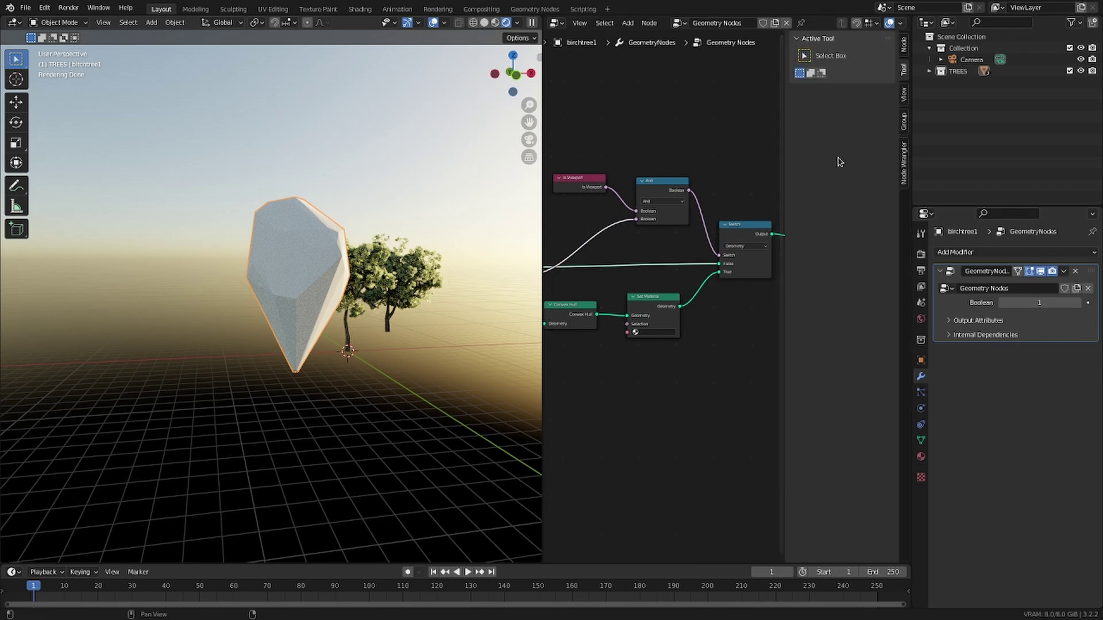
click(905, 122)
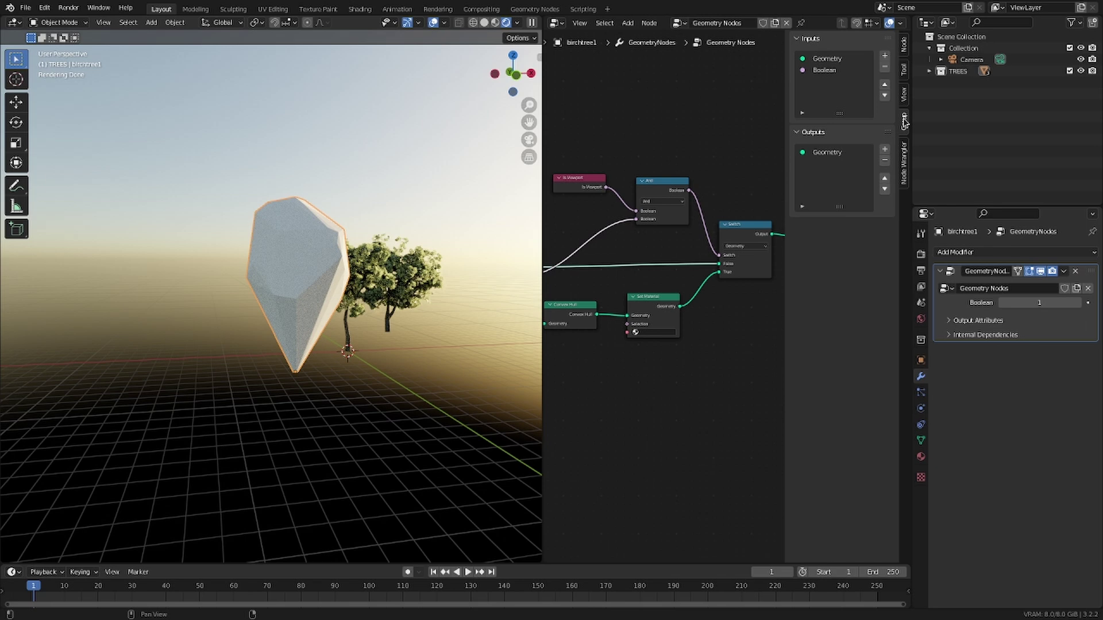
click(819, 70)
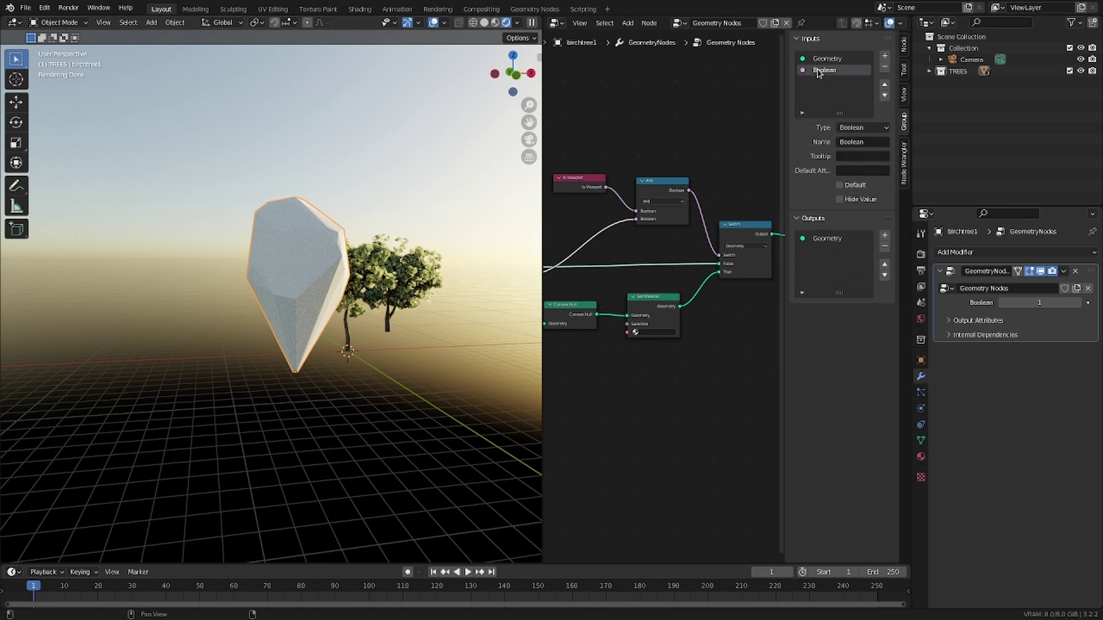
double_click(818, 71)
text(Enable Pon)
text(xy)
key(Return)
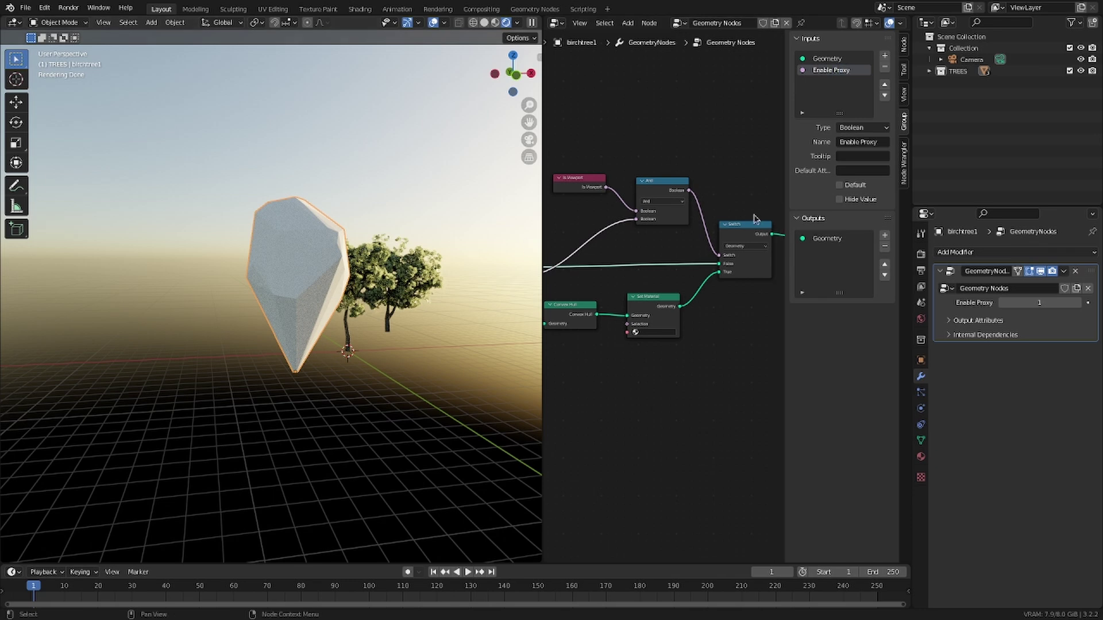
- Toggle Enable Proxy between 0 and 1 to compare the full birch tree with its proxy, ending at 1
click(1001, 303)
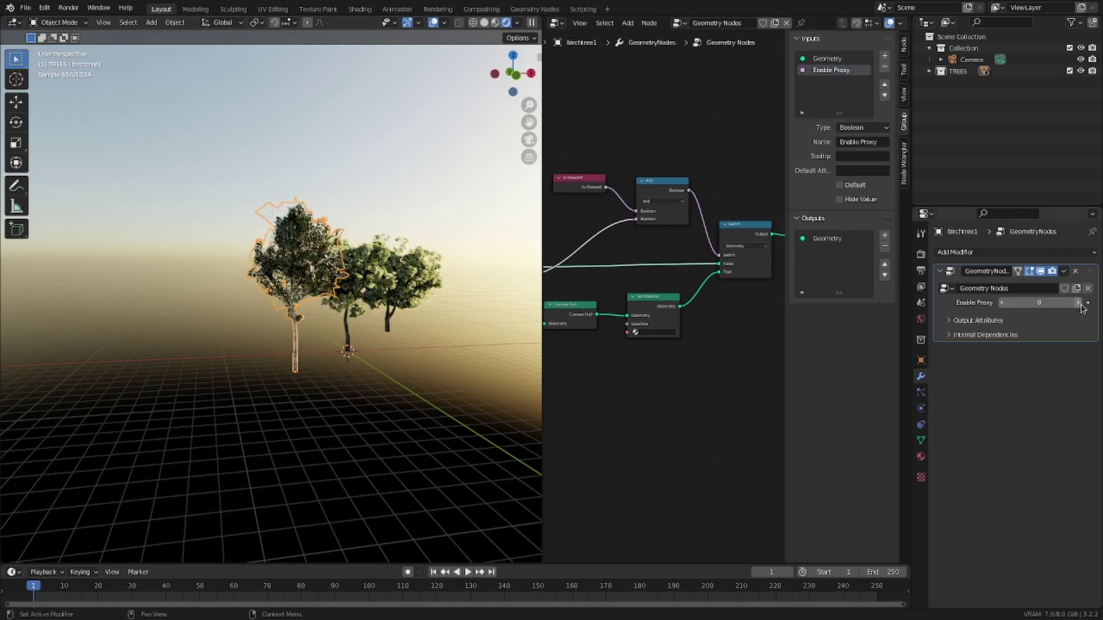
click(1079, 303)
click(1005, 305)
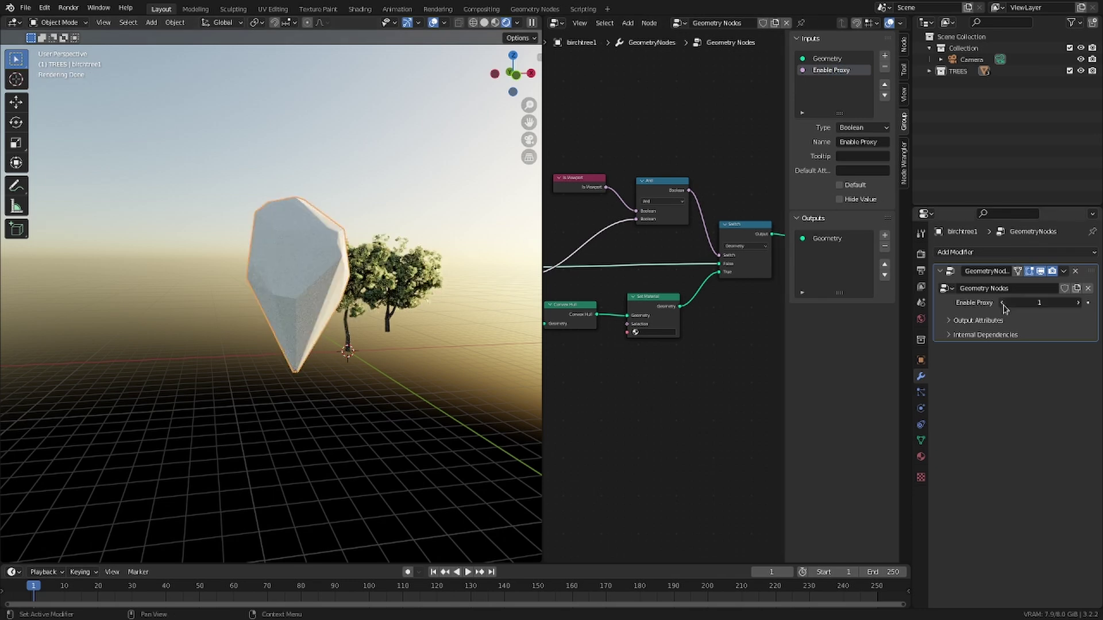
click(1079, 304)
click(1002, 304)
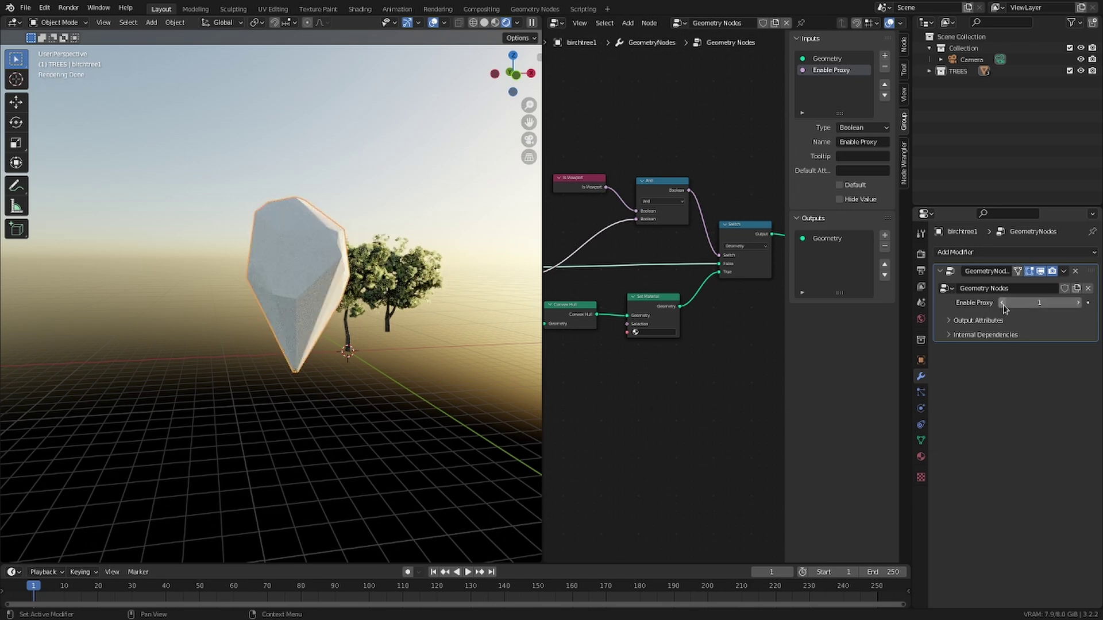
click(1079, 303)
click(1081, 304)
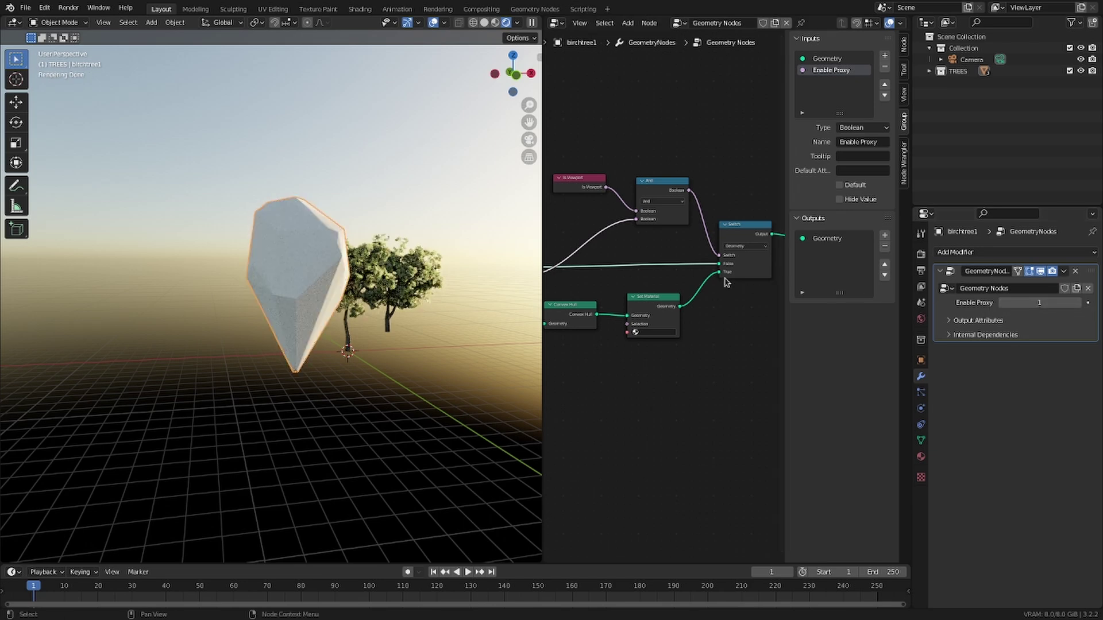
- Select both oak trees with the birch tree as the active object and copy its modifiers to them
key(n)
middle_drag(448, 253, 401, 246)
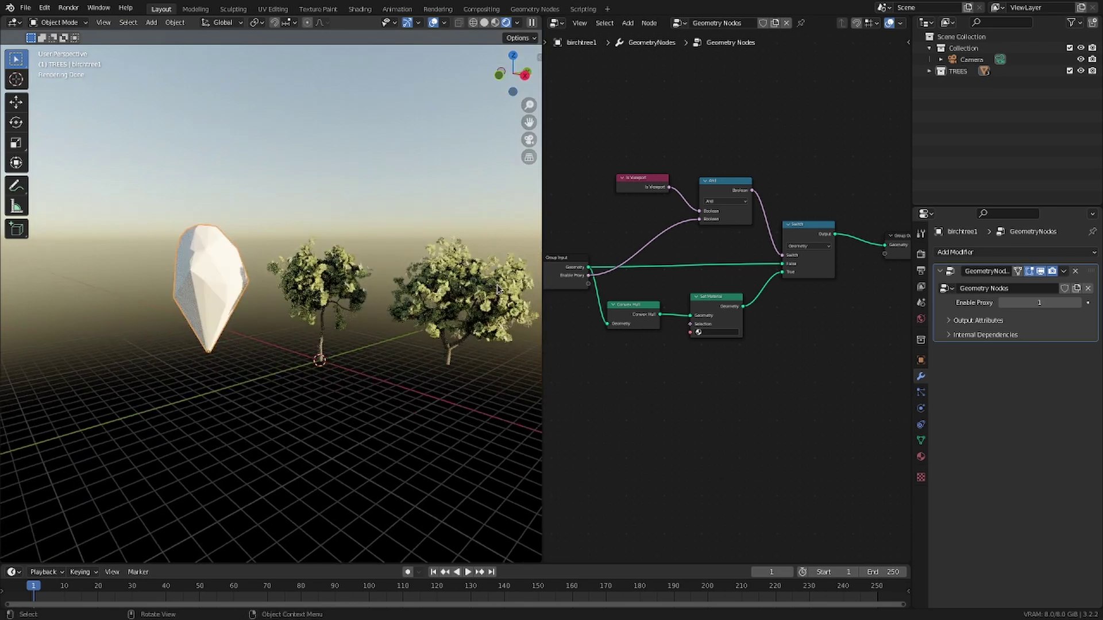
click(470, 285)
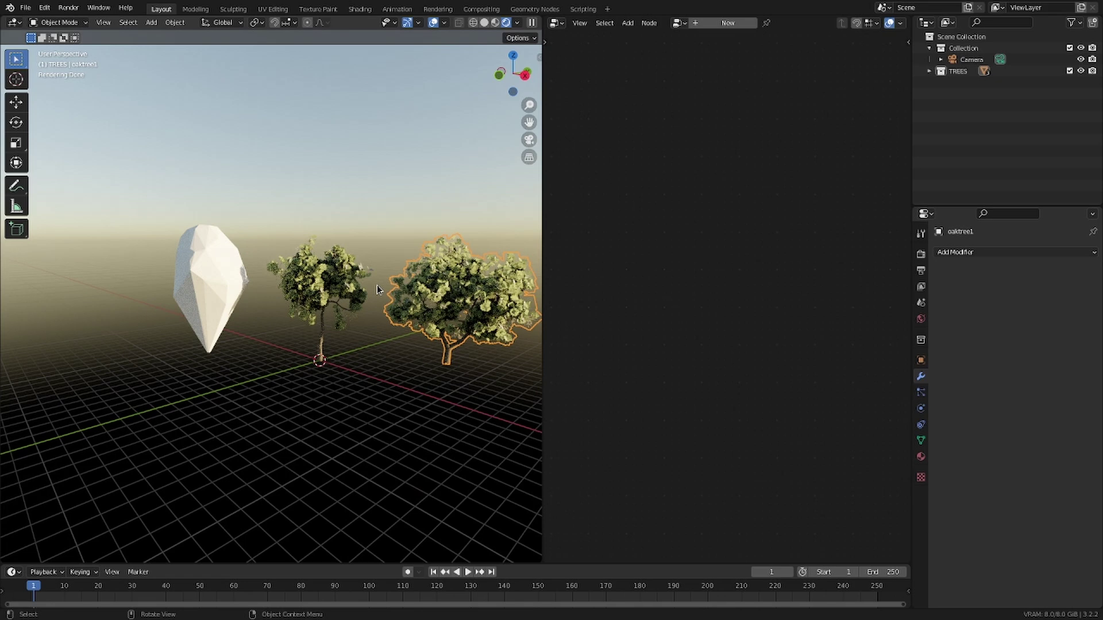
shift+click(336, 289)
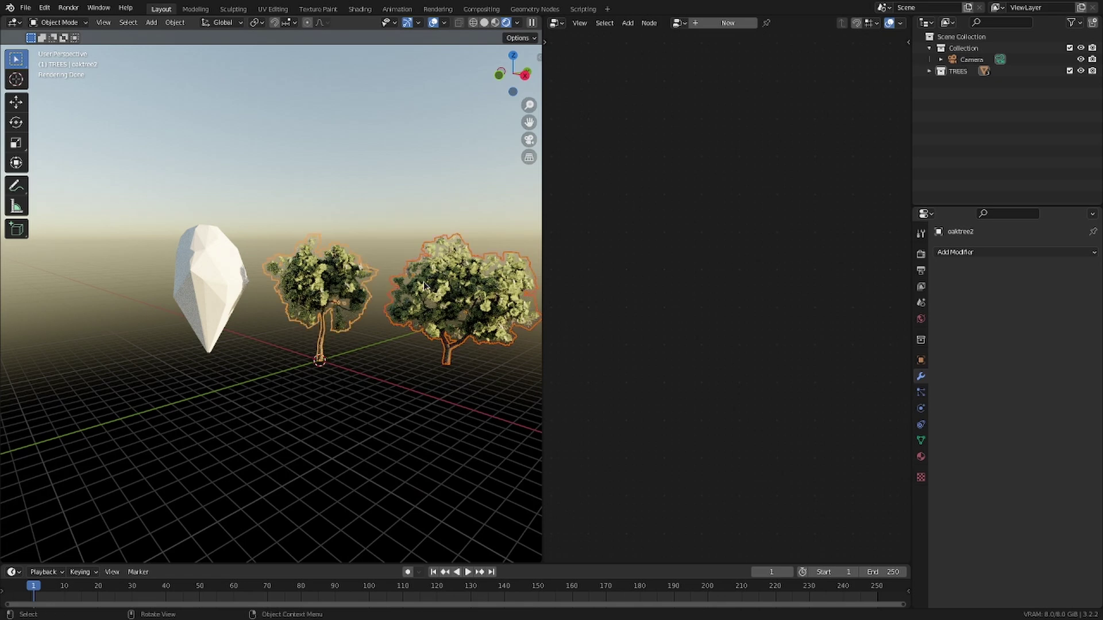
shift+click(228, 275)
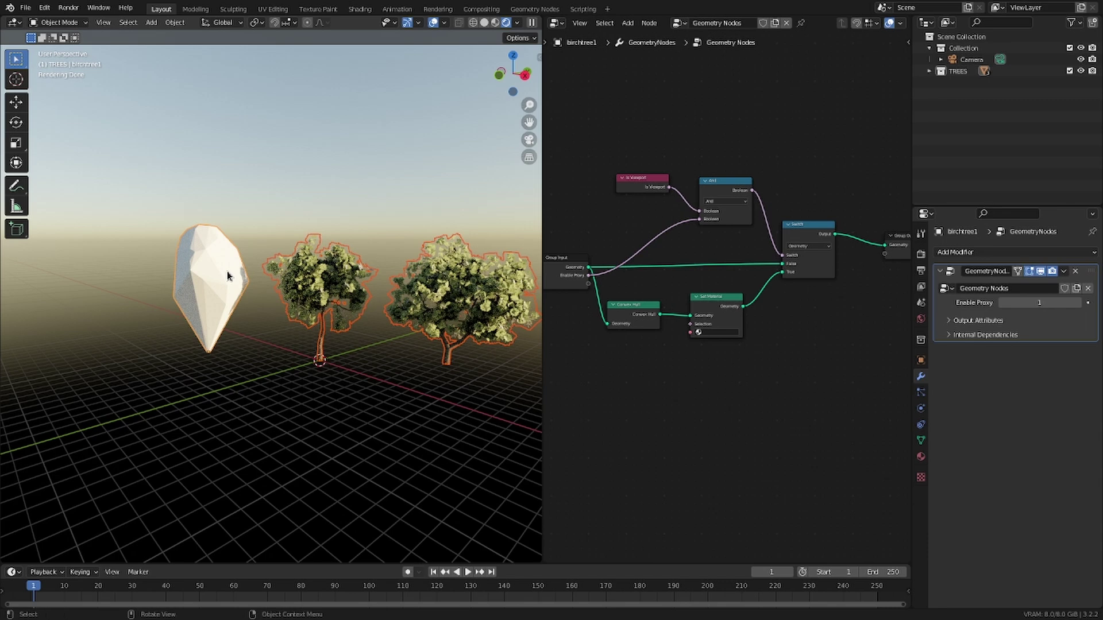
key(ctrl+c)
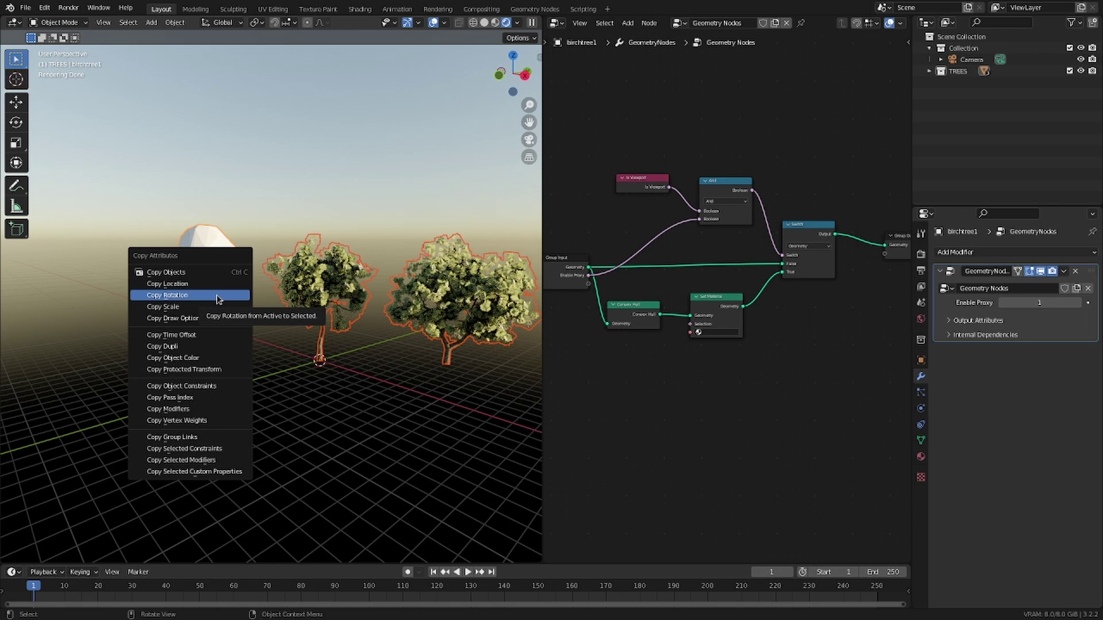
click(208, 412)
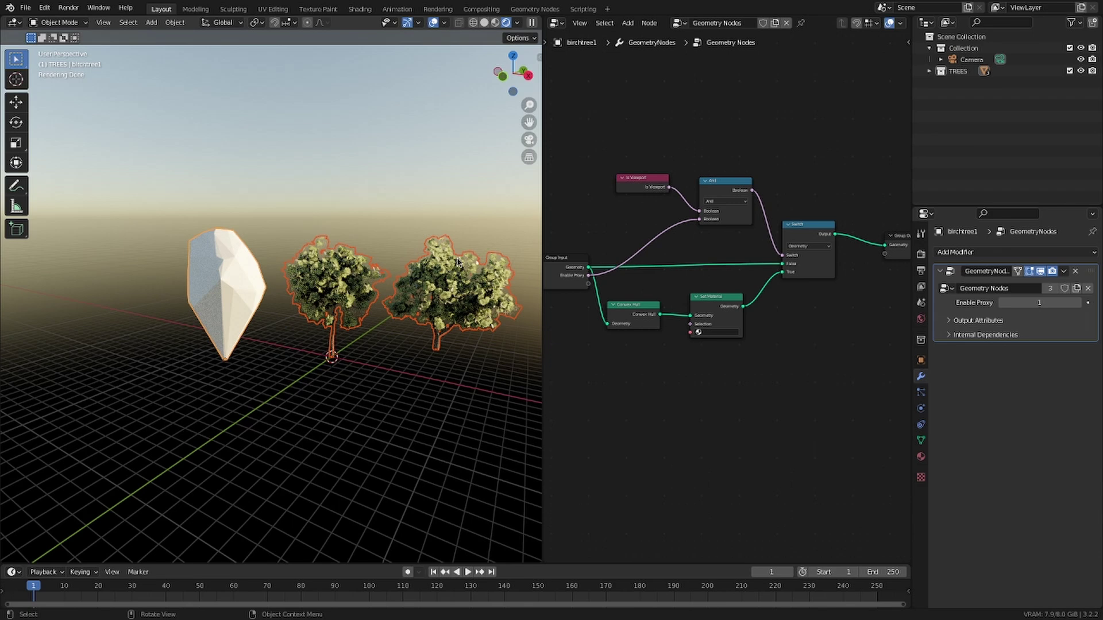
- Set Enable Proxy to 1 on each of the two oak trees
click(345, 297)
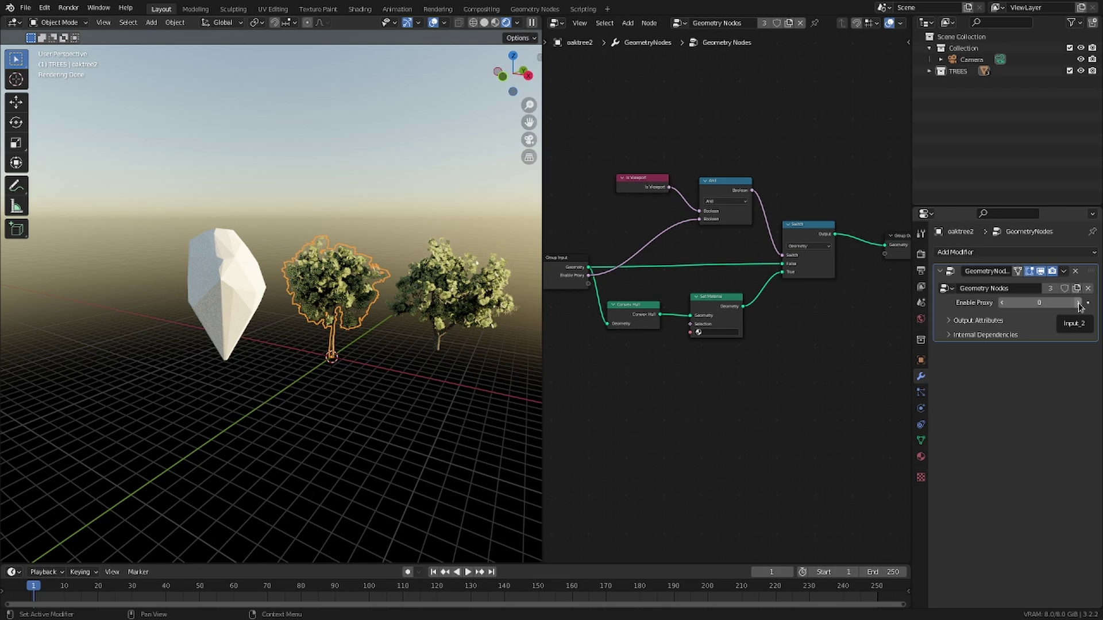
click(570, 280)
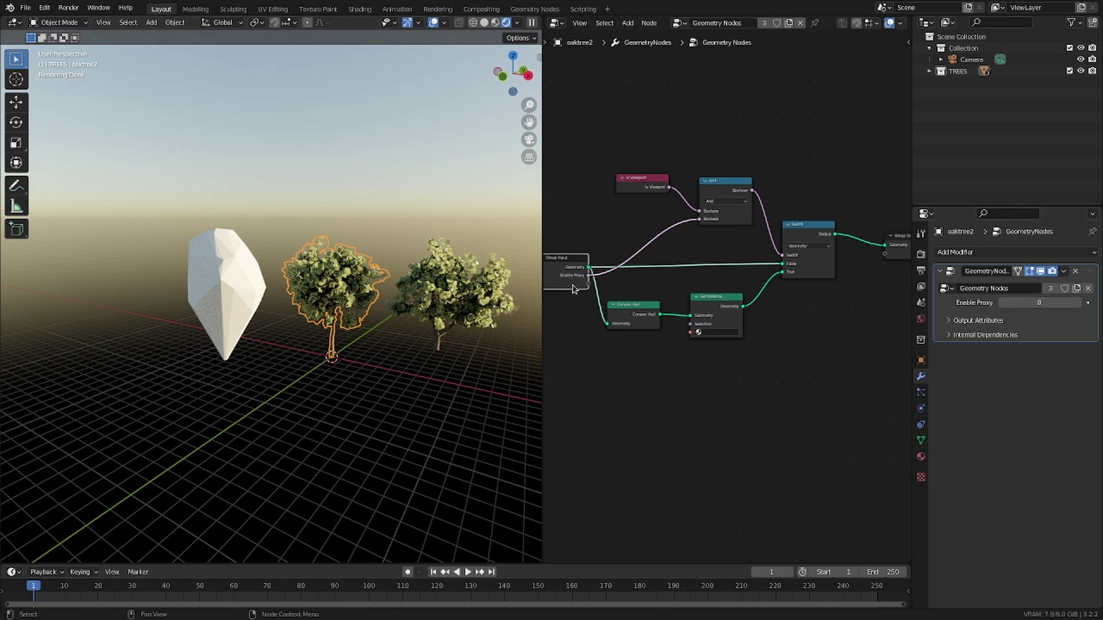
click(1079, 303)
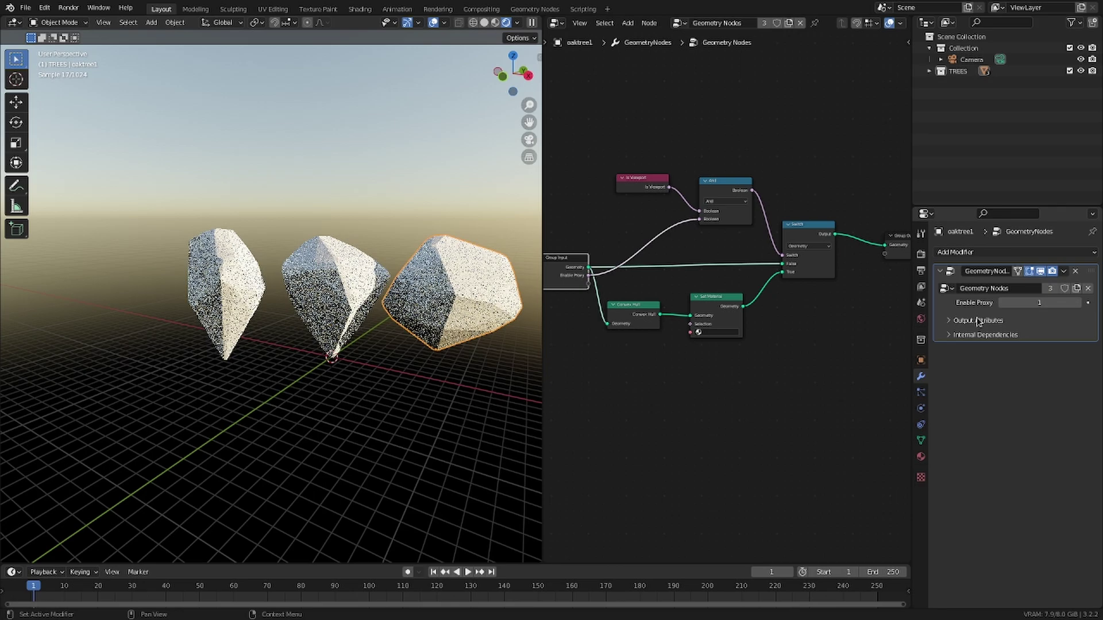
mouse_move(414, 299)
middle_down()
mouse_move(384, 311)
mouse_move(290, 305)
mouse_move(165, 239)
mouse_move(377, 300)
mouse_move(413, 299)
middle_up()
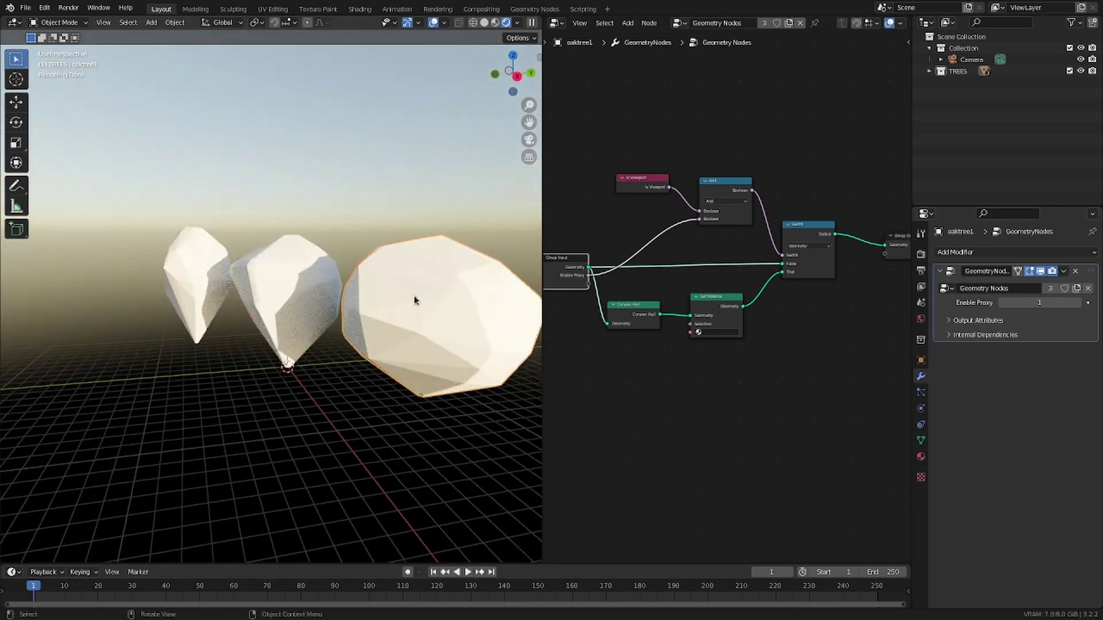
- Switch the 3D viewport to solid shading
key(z)
click(488, 298)
scroll(438, 306, down, 6)
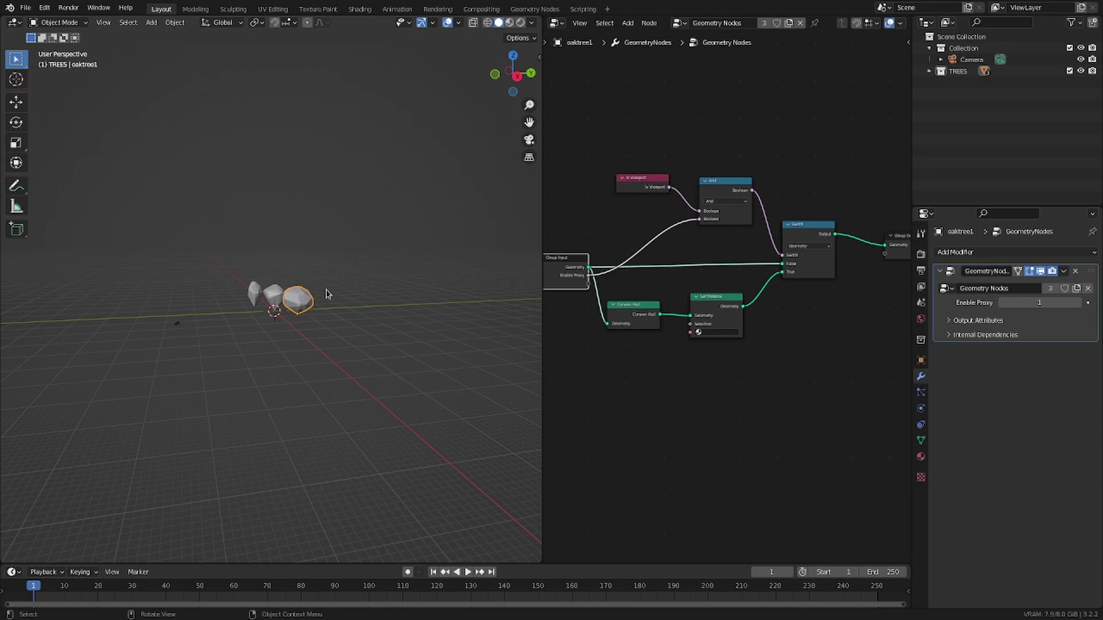
middle_drag(297, 289, 333, 294)
scroll(333, 295, up, 2)
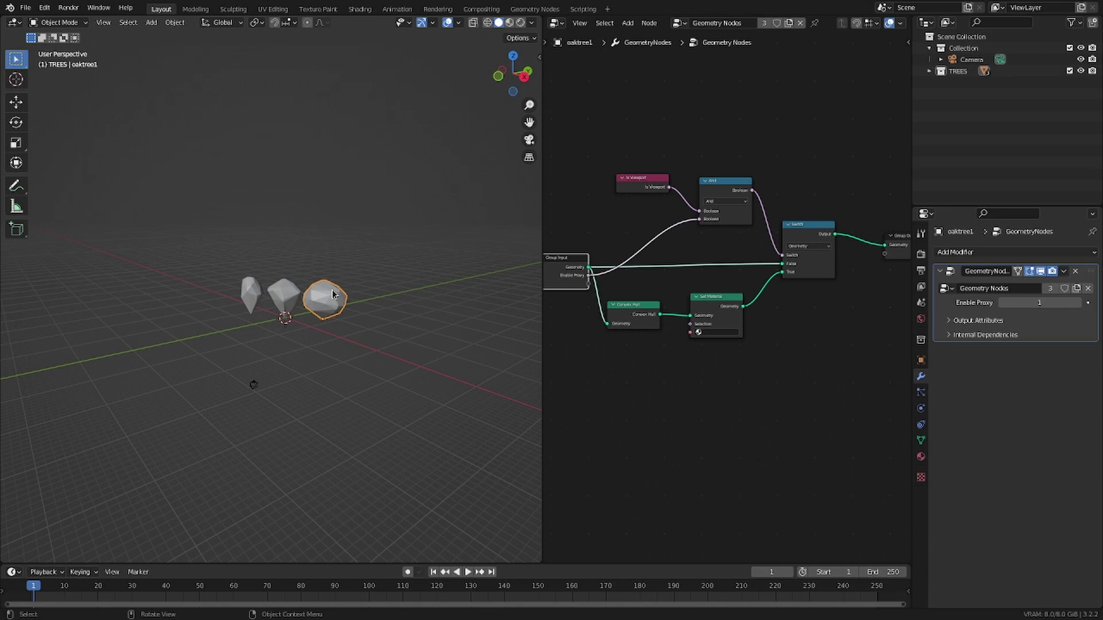
- Add a Landscape mesh and apply the "lakes 1" operator preset to it
key(shift+a)
mouse_move(333, 291)
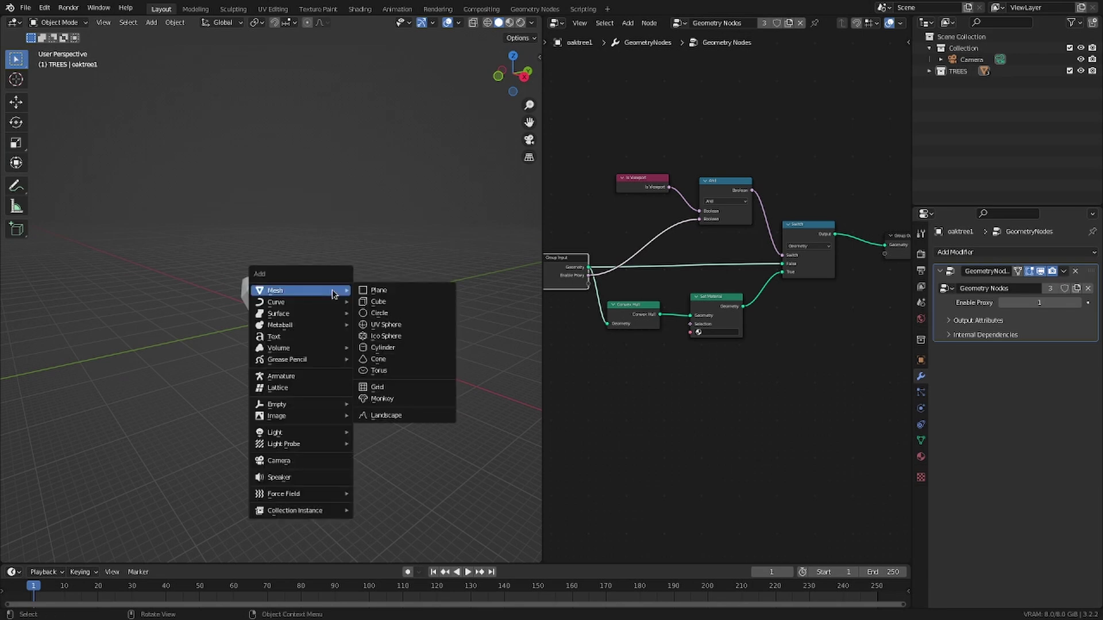
click(397, 415)
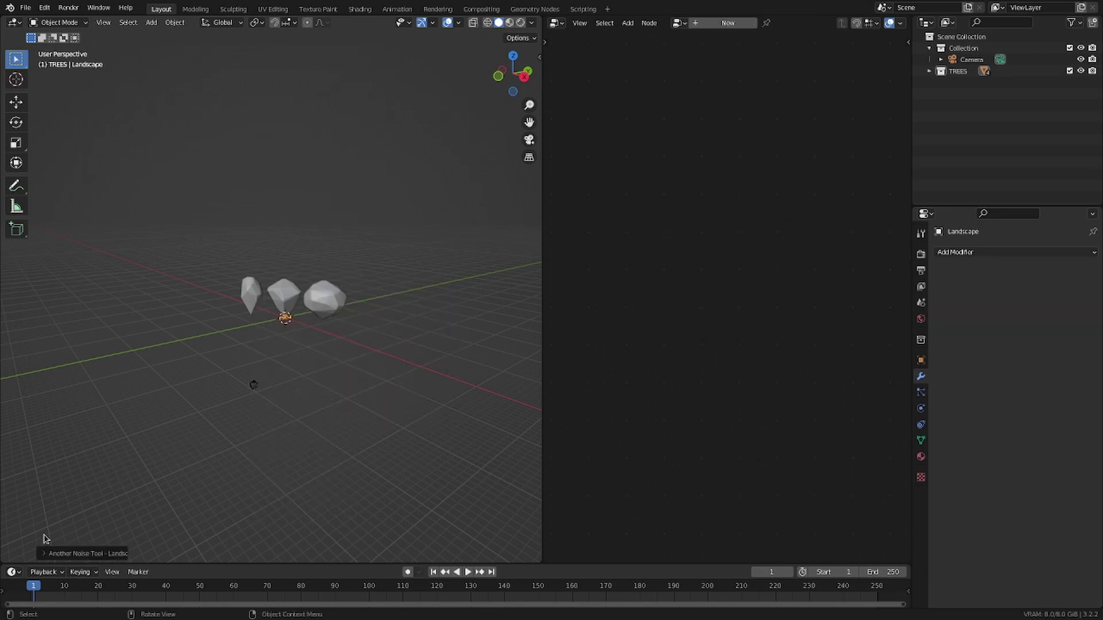
click(46, 553)
click(104, 72)
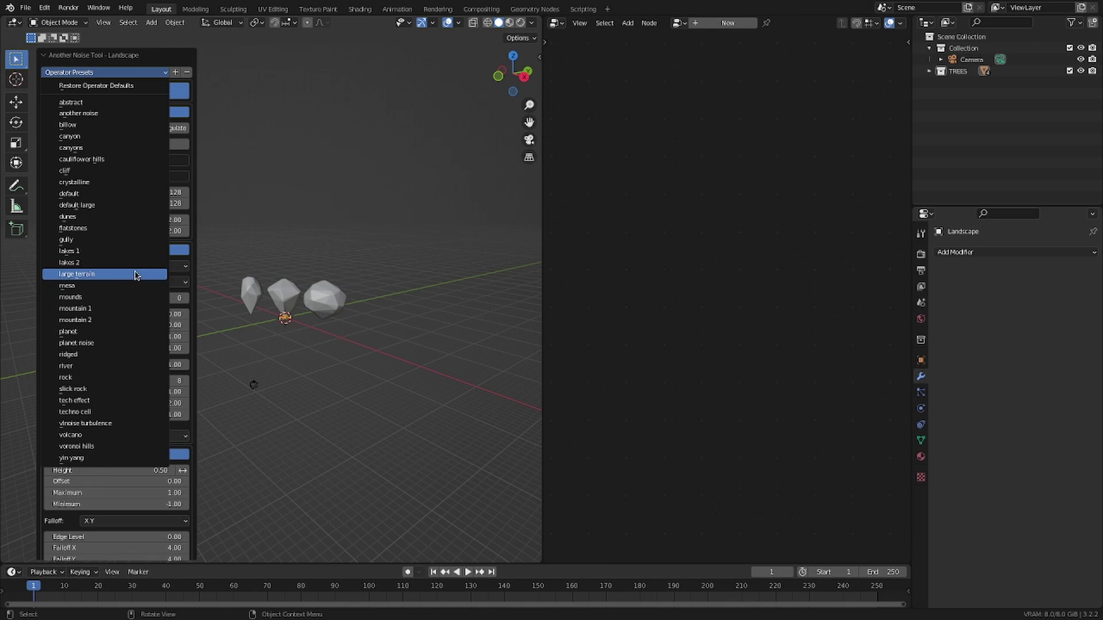
click(135, 252)
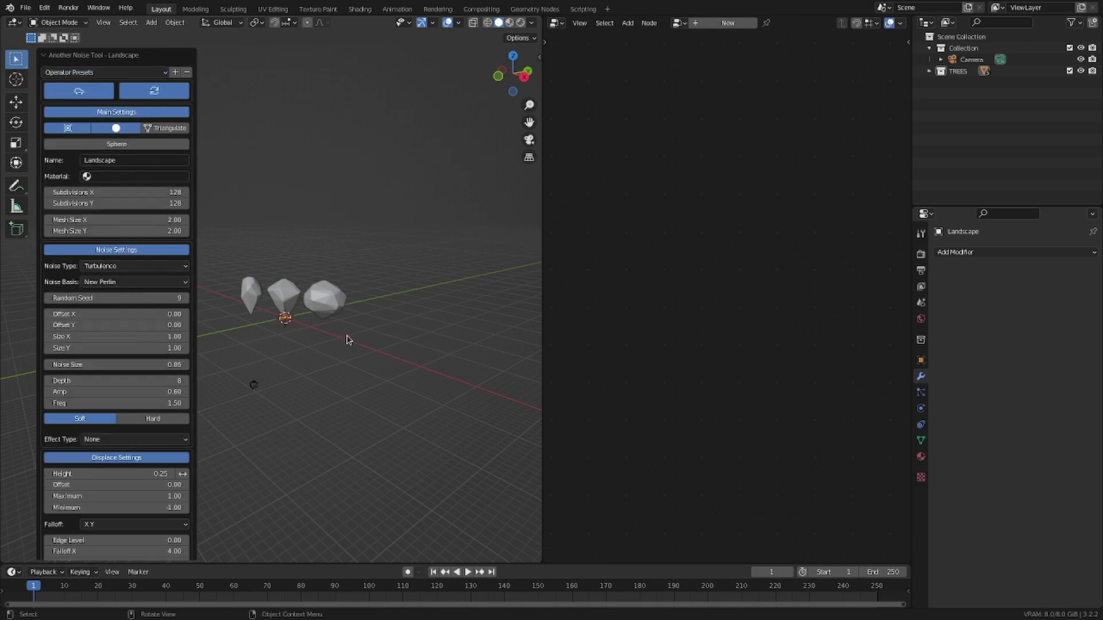
- Scale the landscape up by about 45.3, followed by a further factor of about 1.29
scroll(346, 340, up, 1)
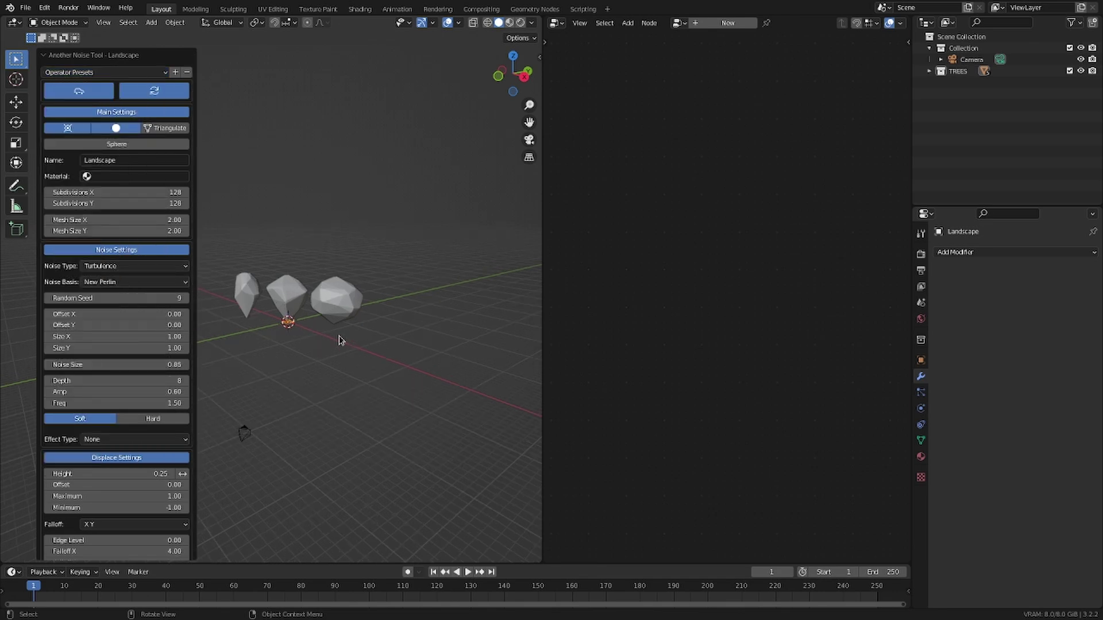
key(s)
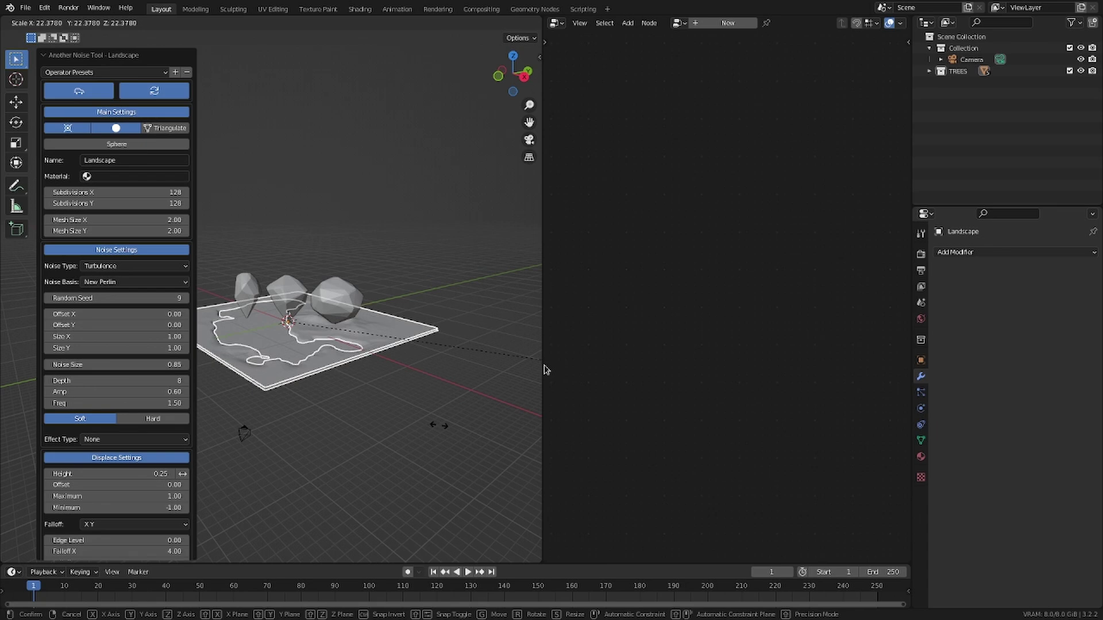
click(545, 369)
key(s)
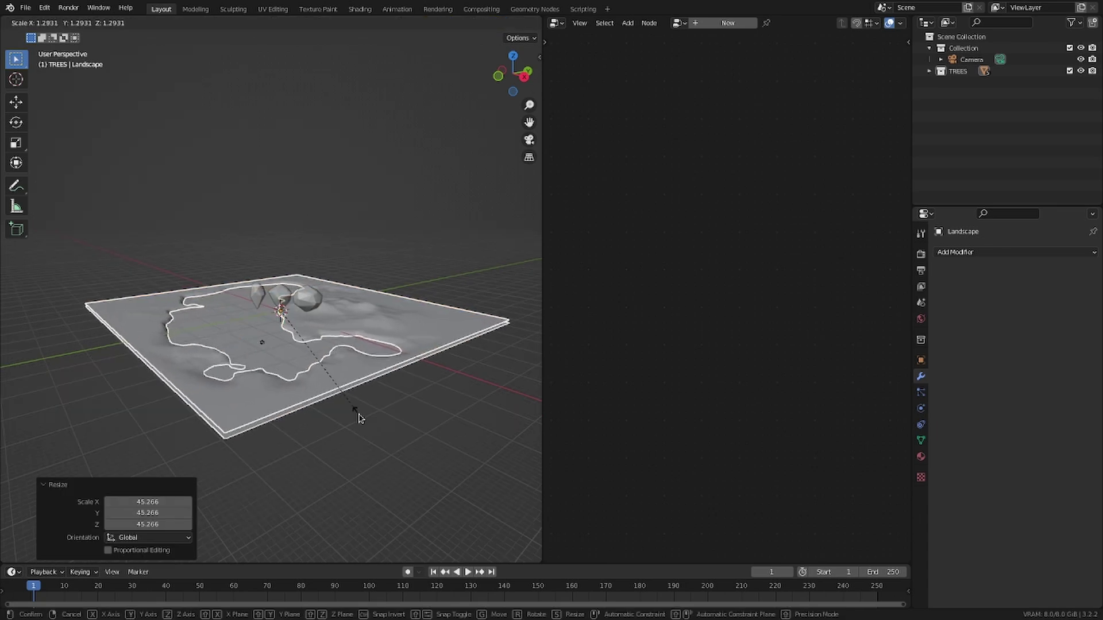
click(359, 417)
- Look through the camera and fly it back and up to an elevated view over the landscape
middle_drag(347, 423, 415, 333)
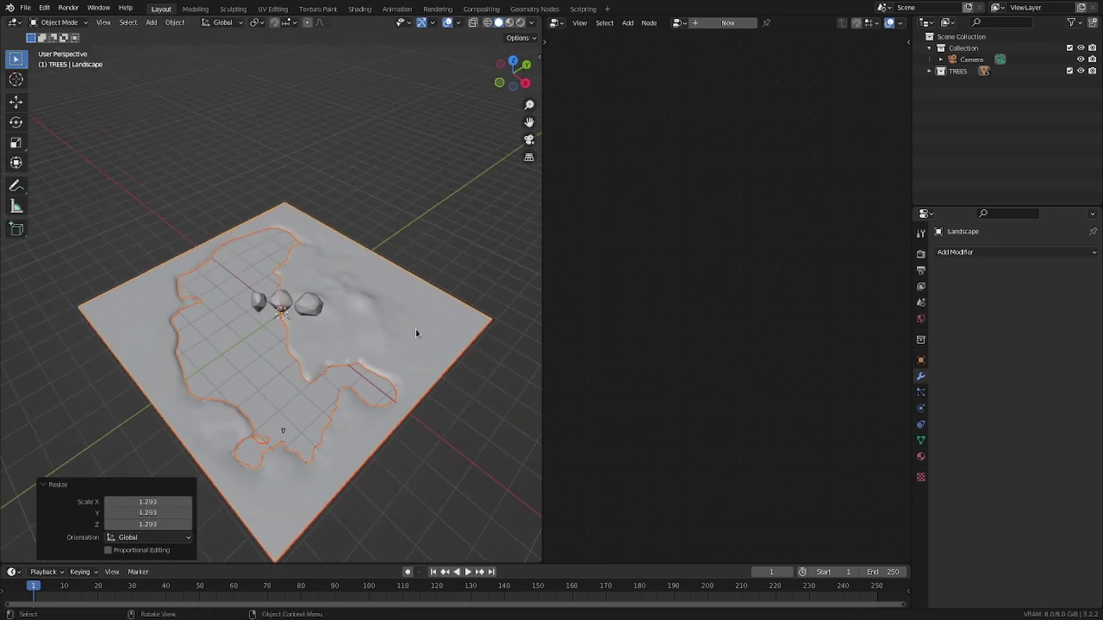
key(KP_0)
key(shift+grave)
key(w)
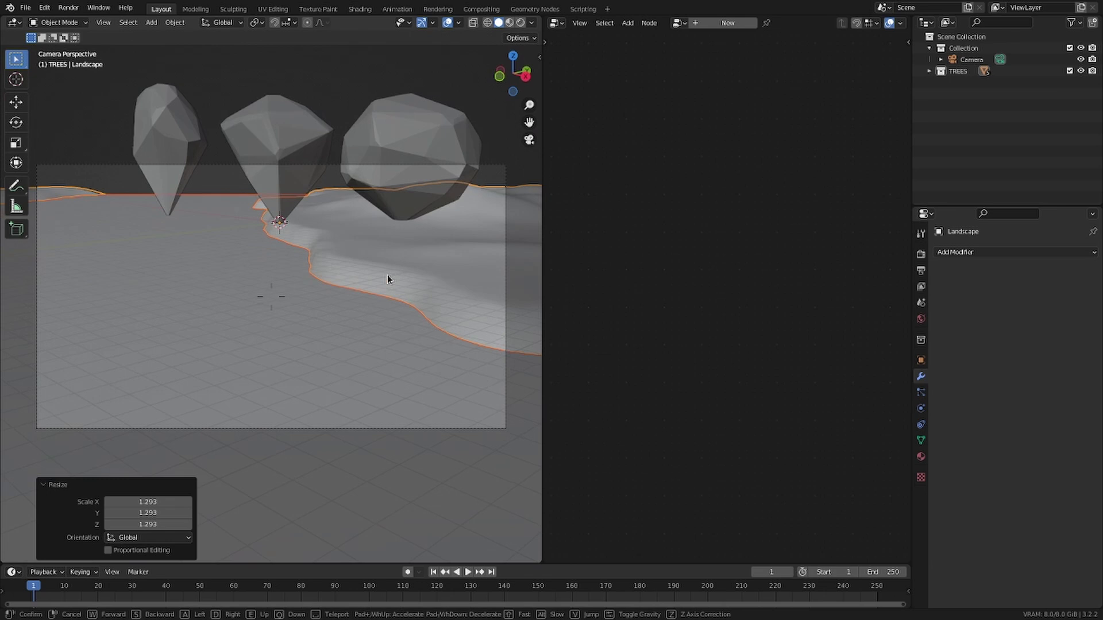
key(e)
key(s)
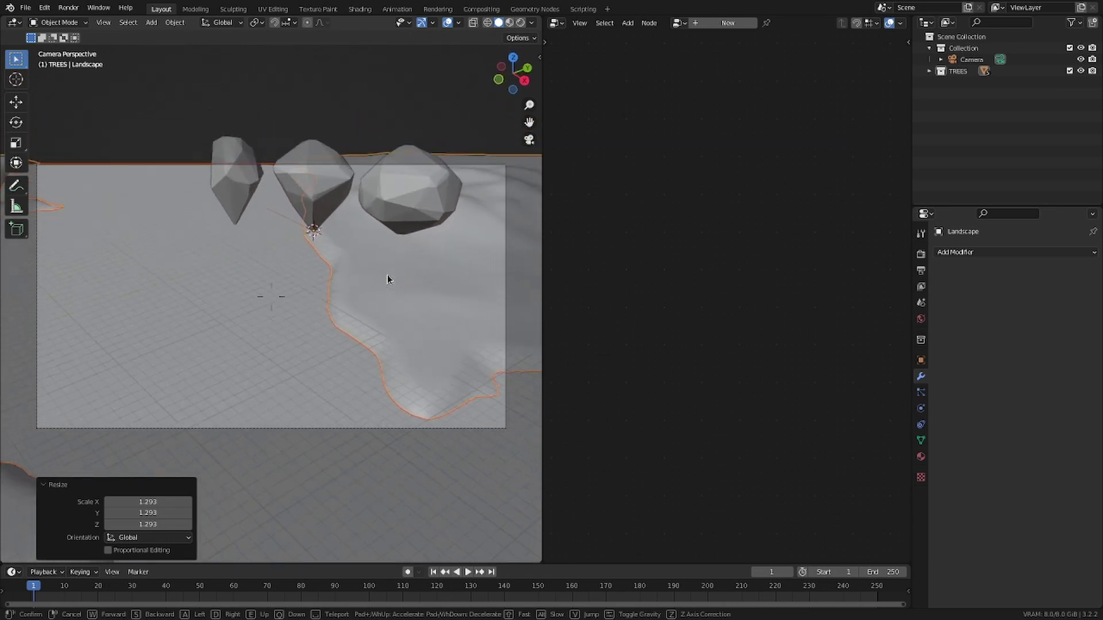
key(s)
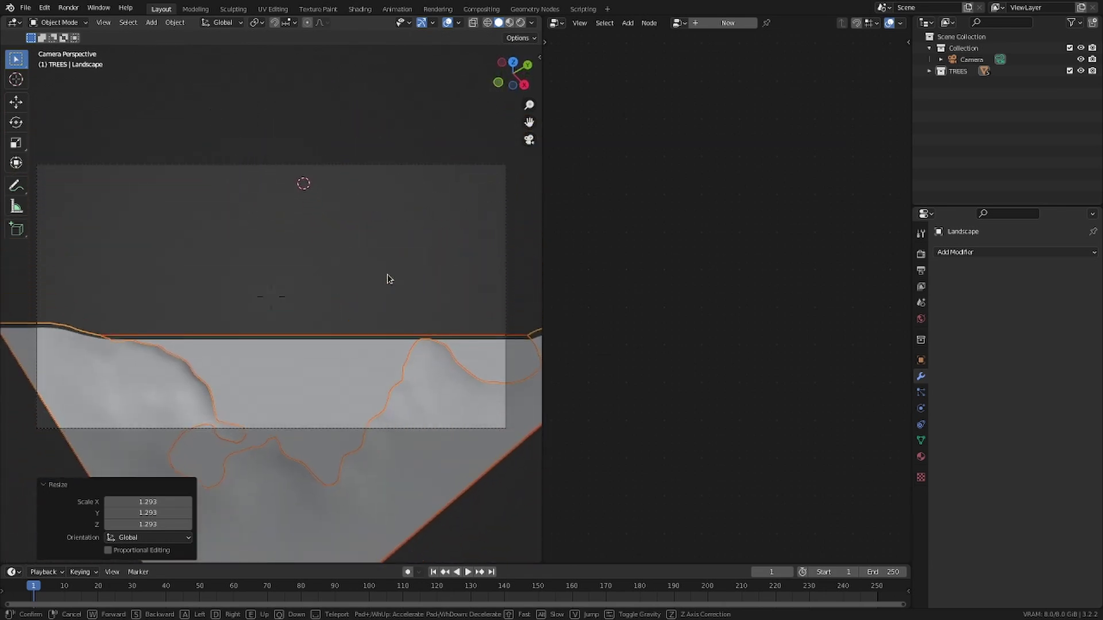
key(e)
click(388, 275)
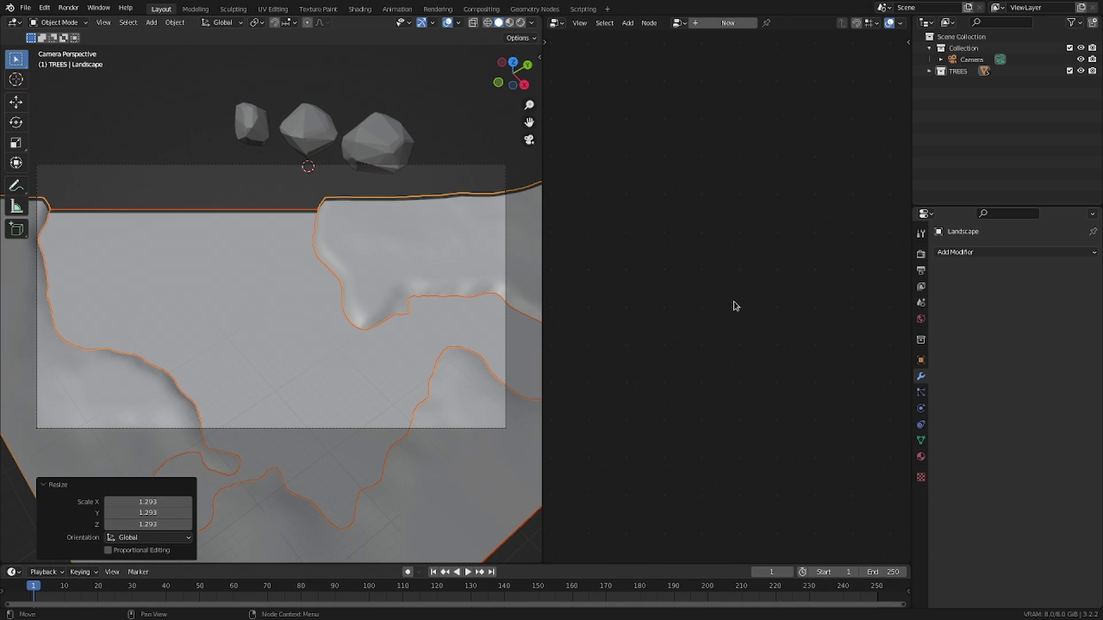
- Set the camera's clip end distance to 10000 m
click(970, 59)
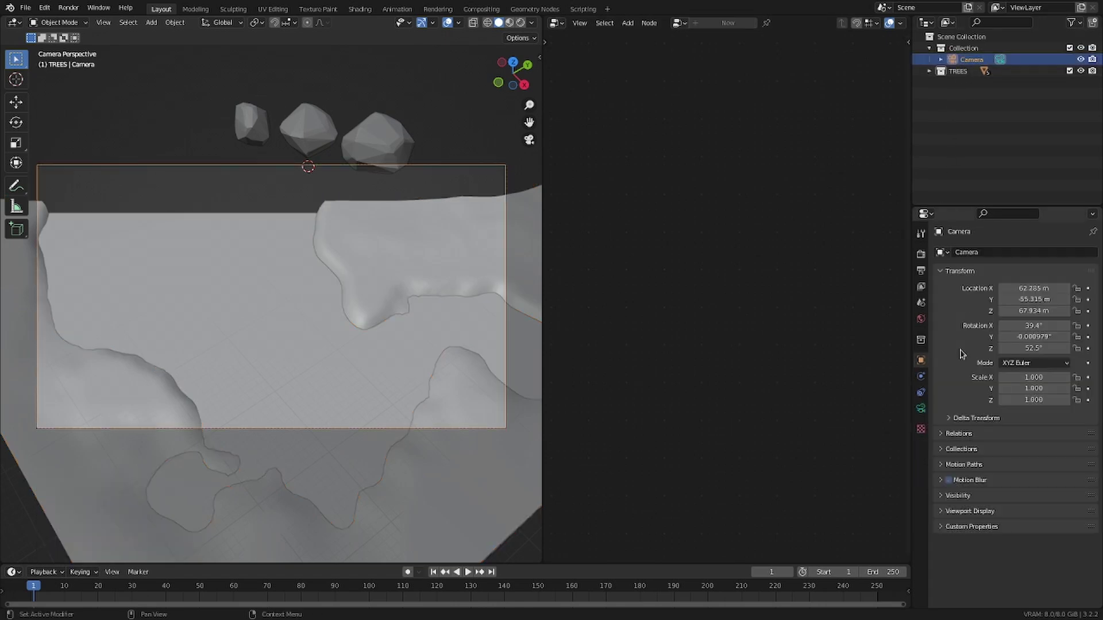
click(921, 408)
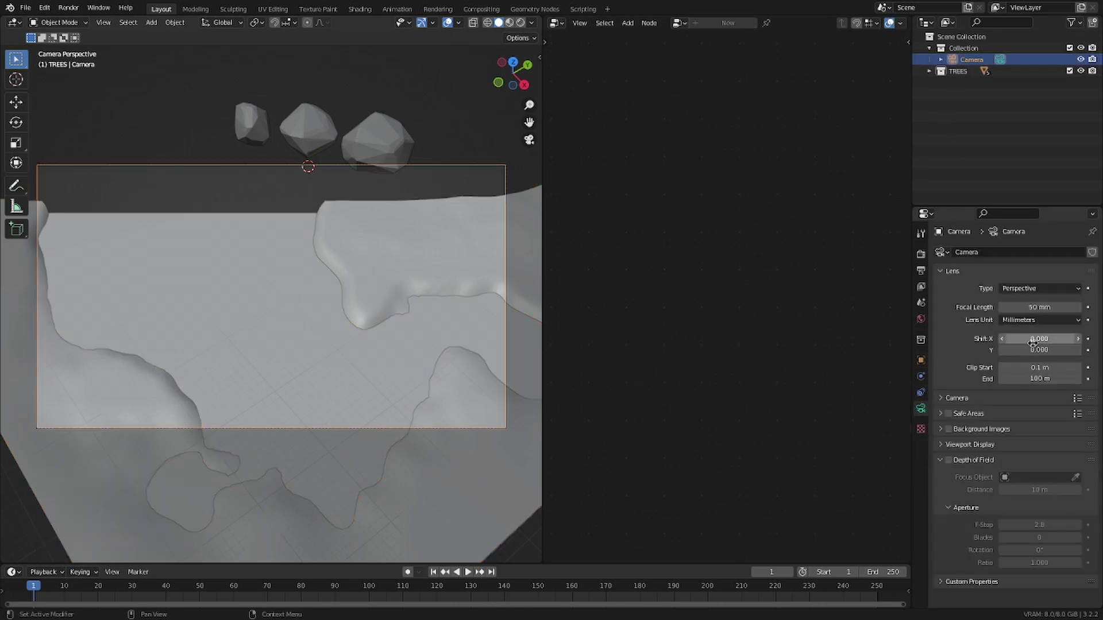
double_click(1038, 379)
click(1009, 379)
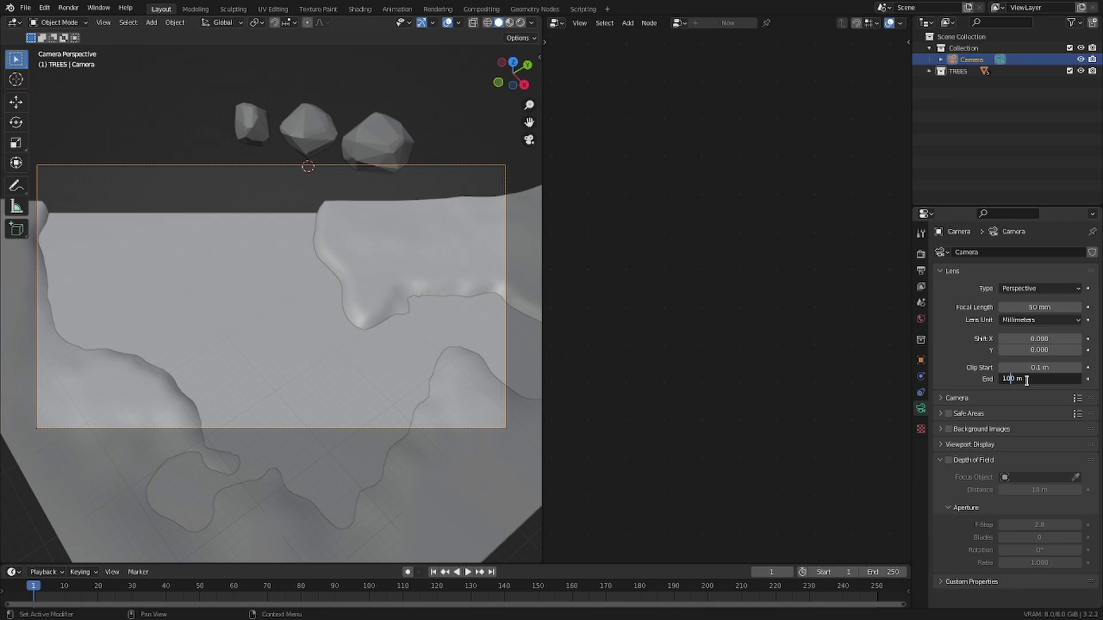
text(0)
key(Return)
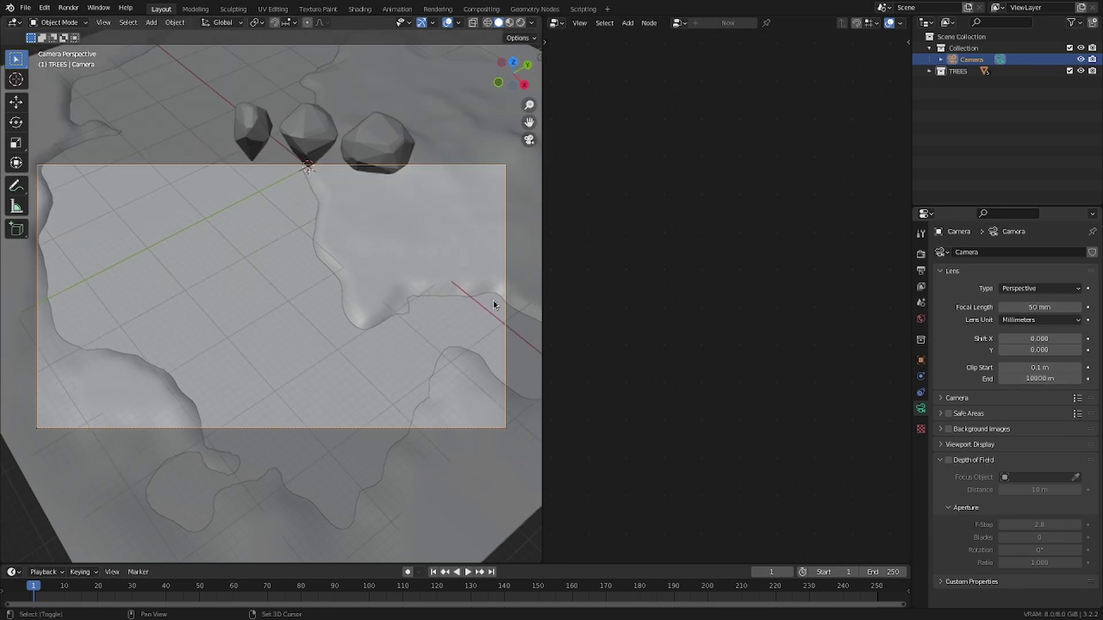
- Fly the camera into a closer downward view so the landscape fills the frame
key(shift+grave)
key(w)
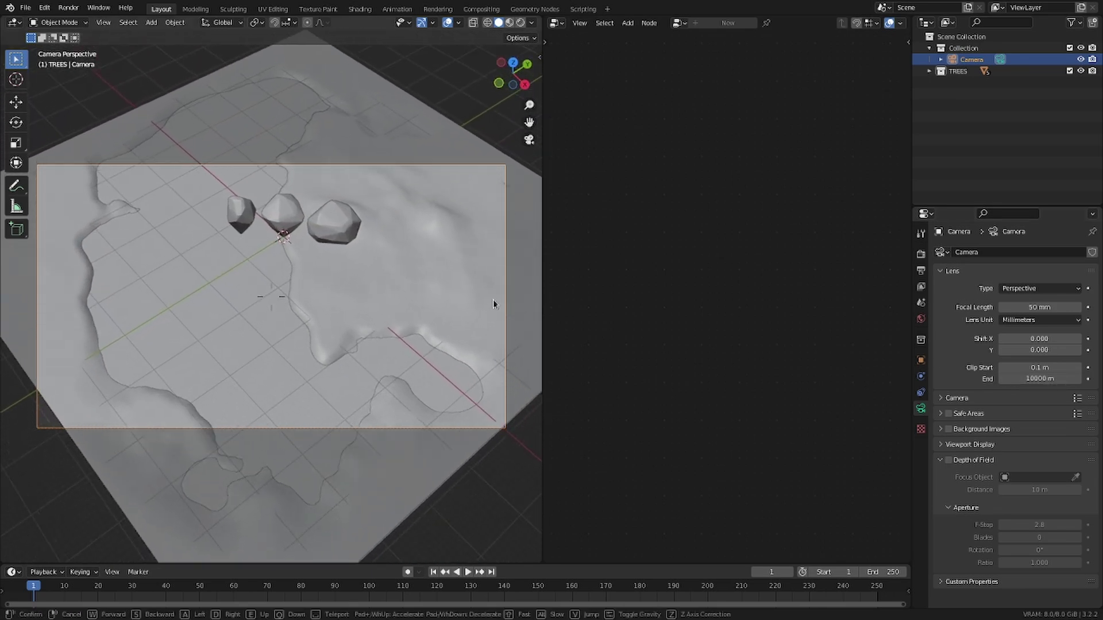
key(w)
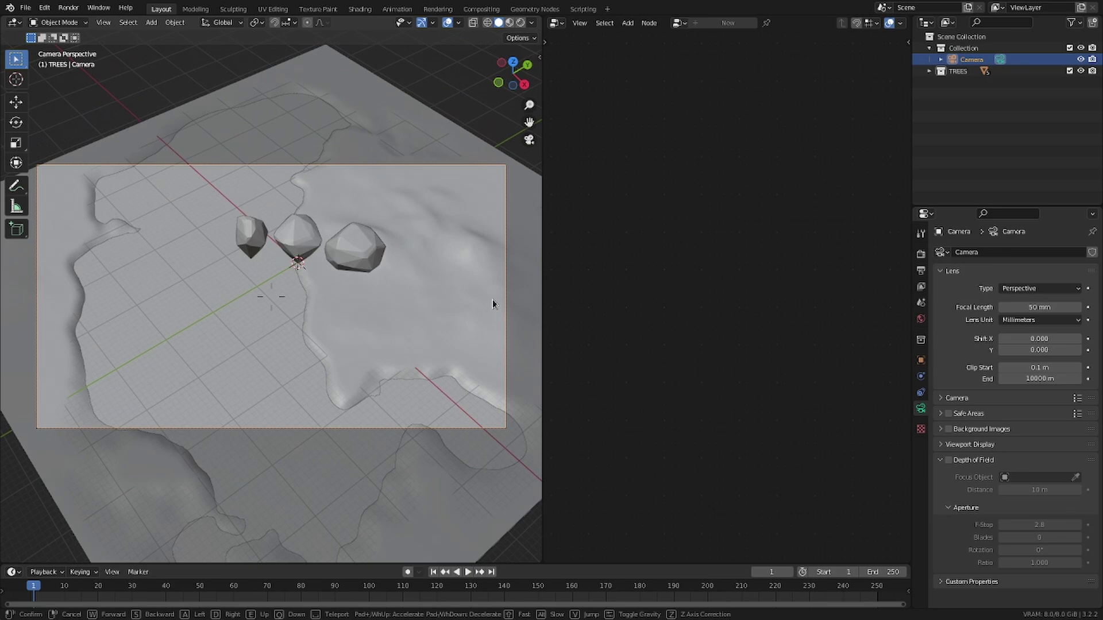
key(w)
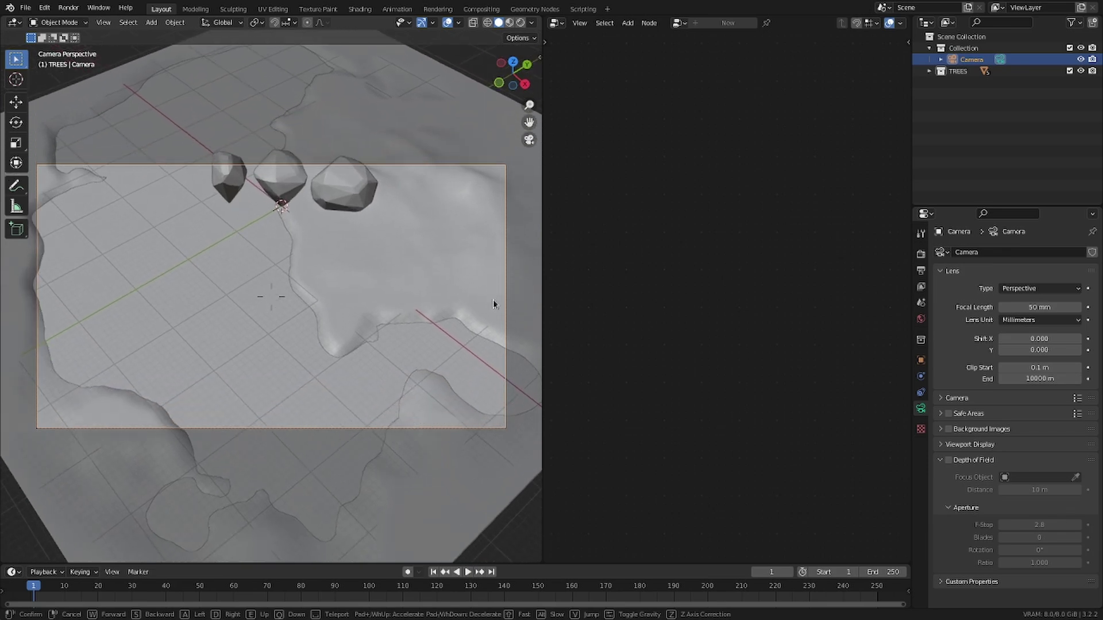
key(w)
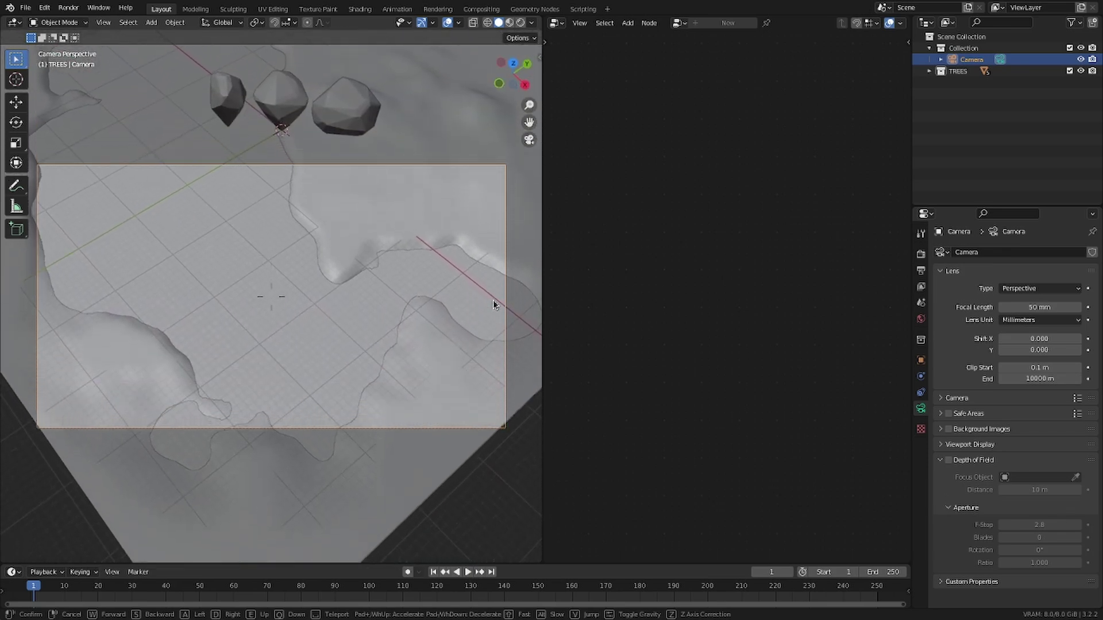
click(493, 304)
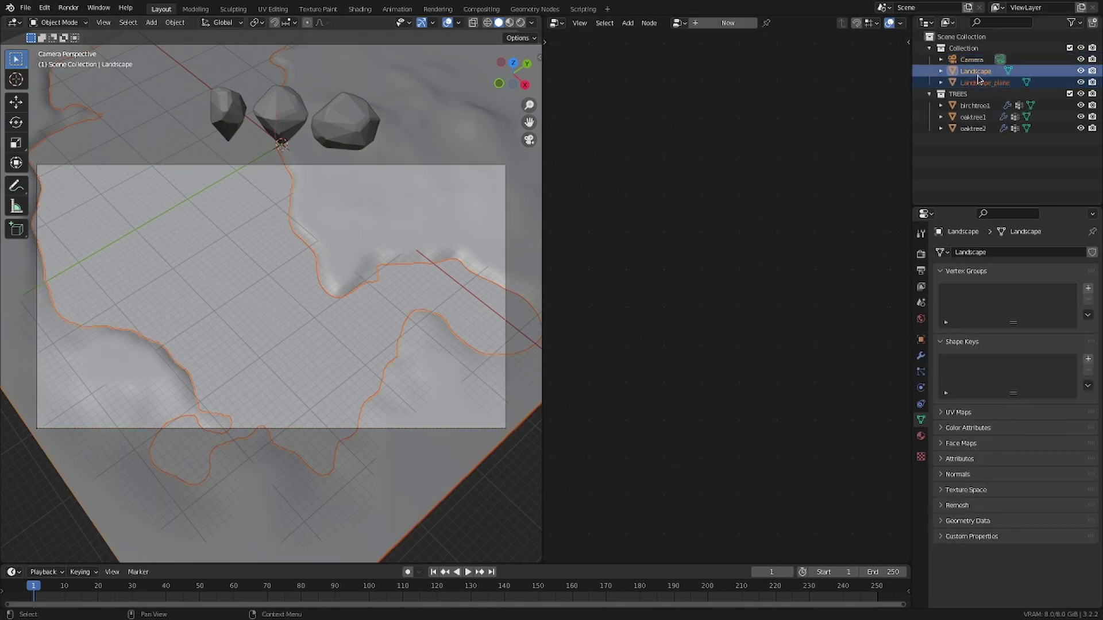
- Exclude the TREES collection from the view layer and create a new geometry nodes group on the Landscape object
click(1069, 94)
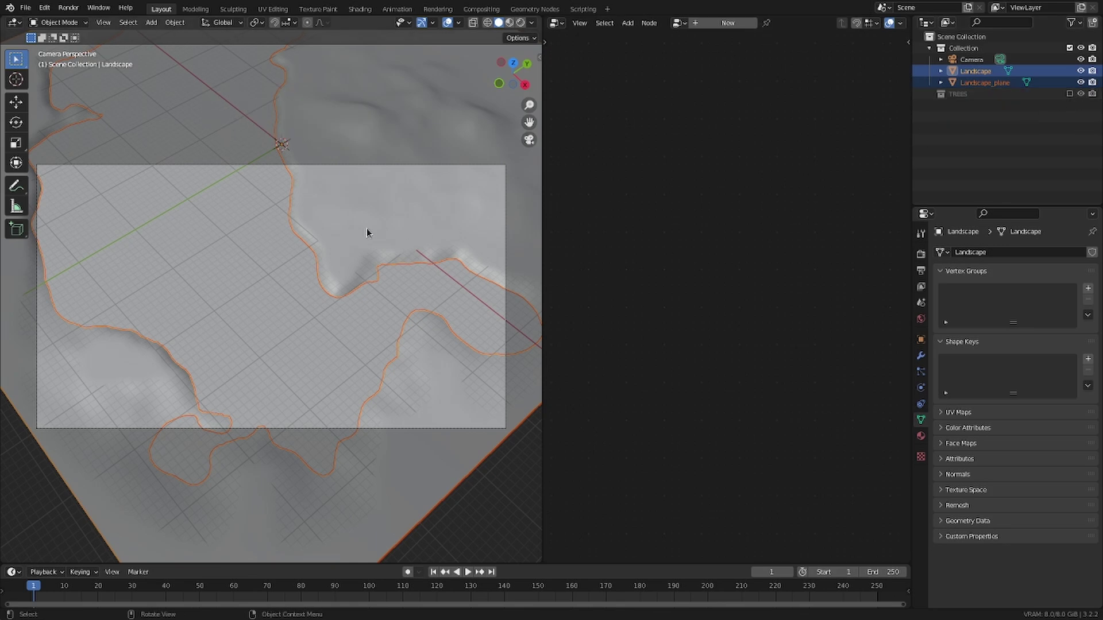
click(353, 222)
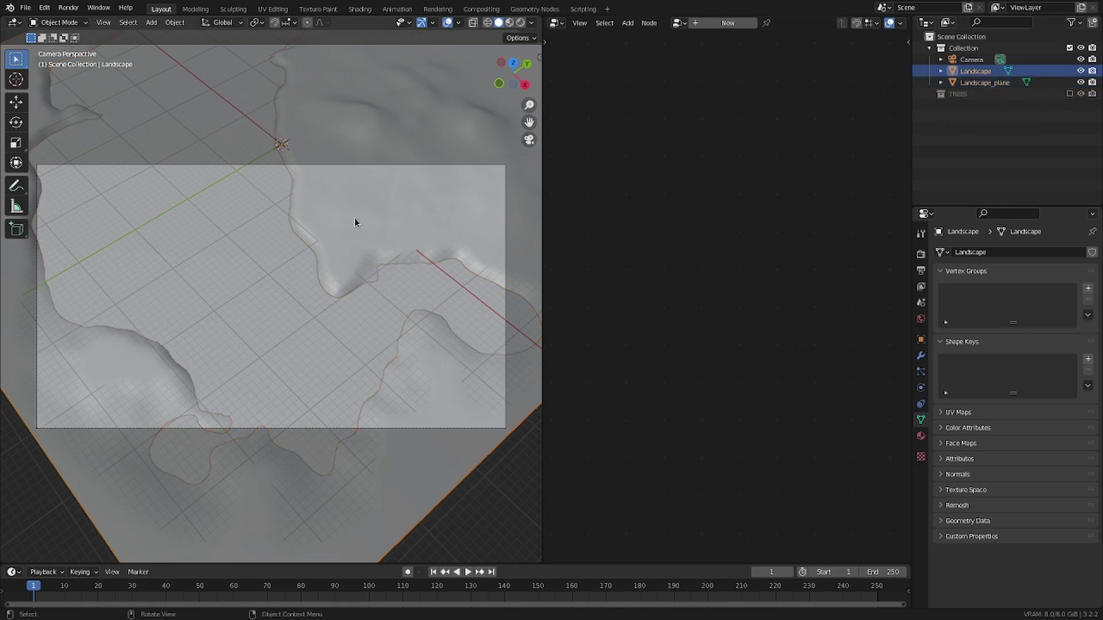
click(725, 23)
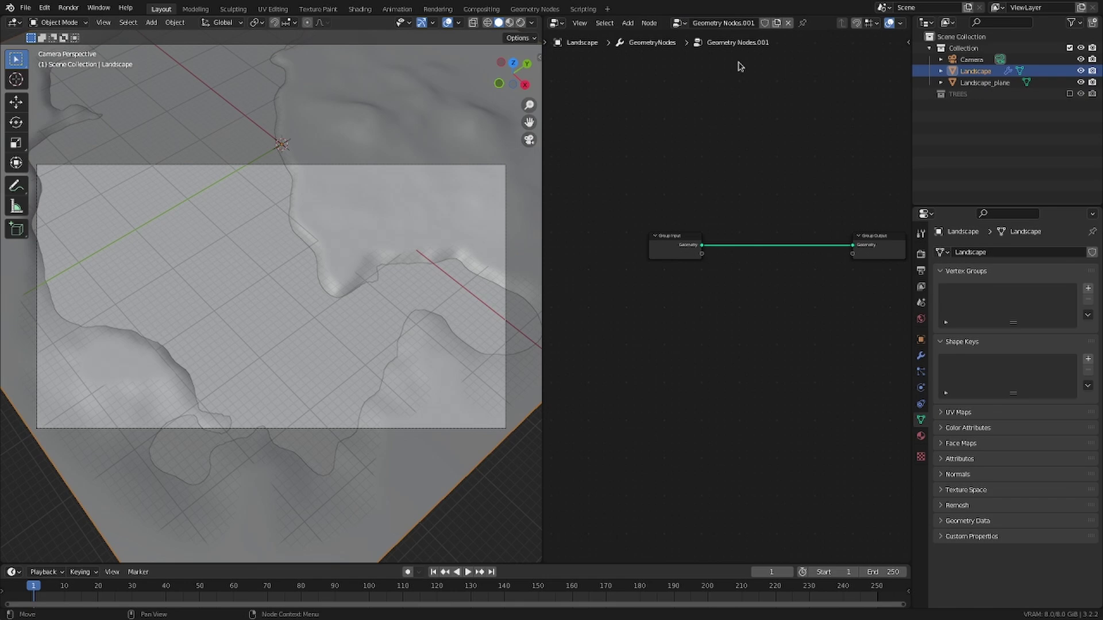
- Rename the landscape's geometry node group to "GROUND"
double_click(733, 25)
text(GR)
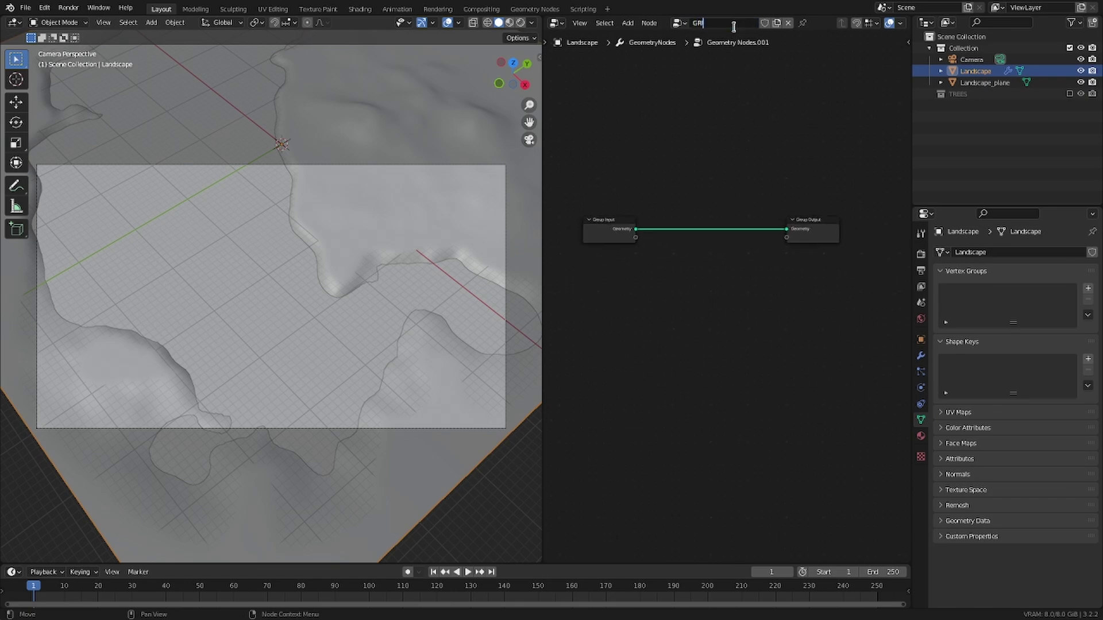
text(OUND)
key(Return)
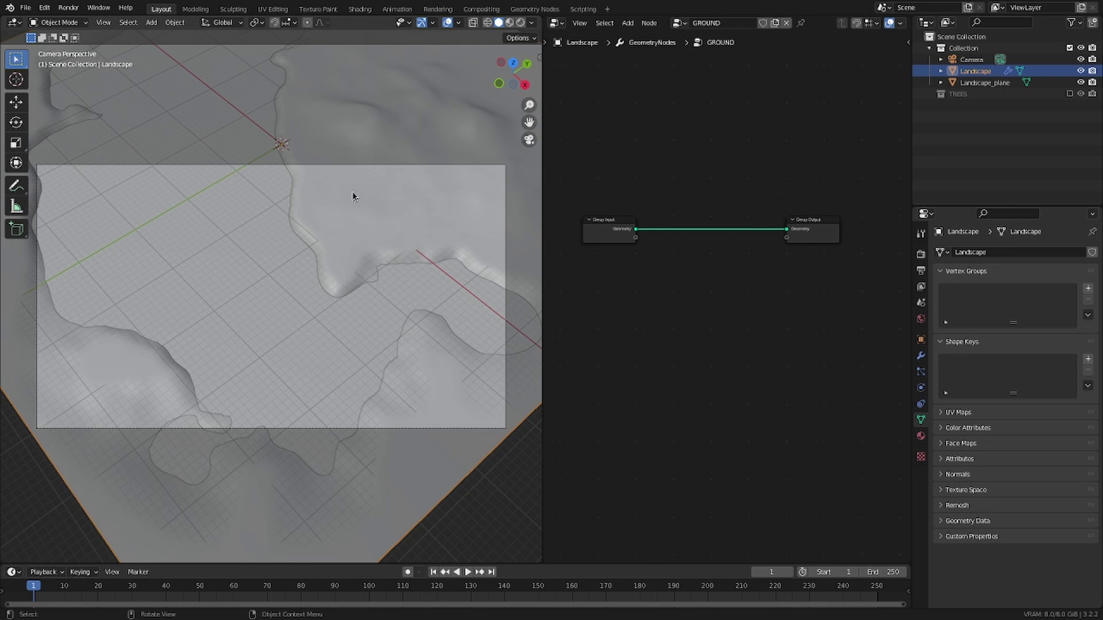
- Insert a Distribute Points on Faces node between Group Input and Group Output, and move Group Output to make room
scroll(738, 291, up, 2)
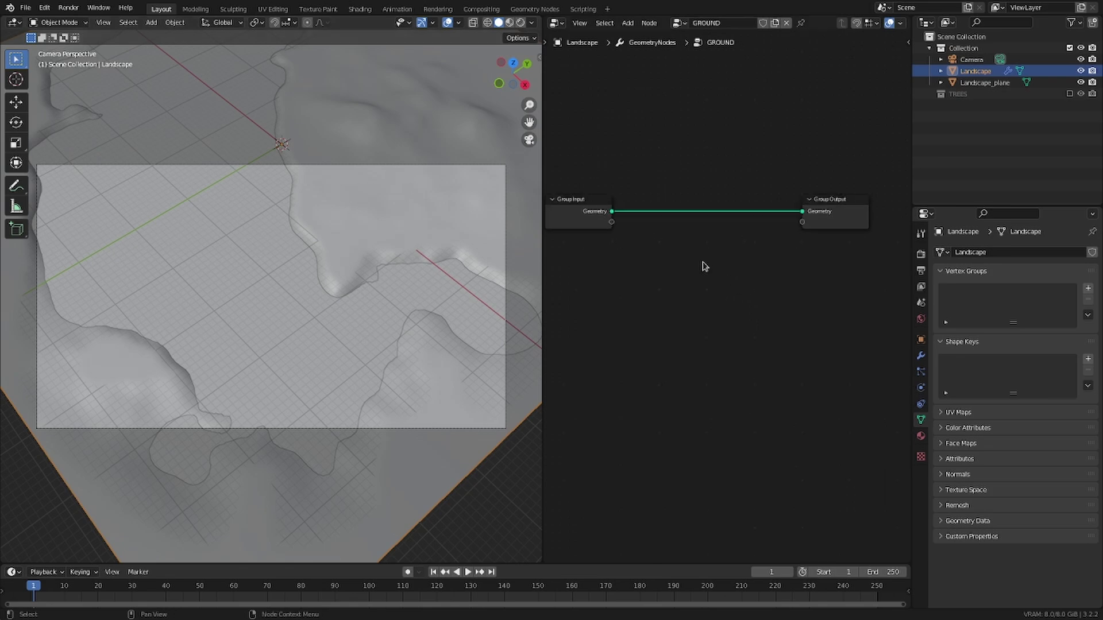
key(shift+a)
click(637, 241)
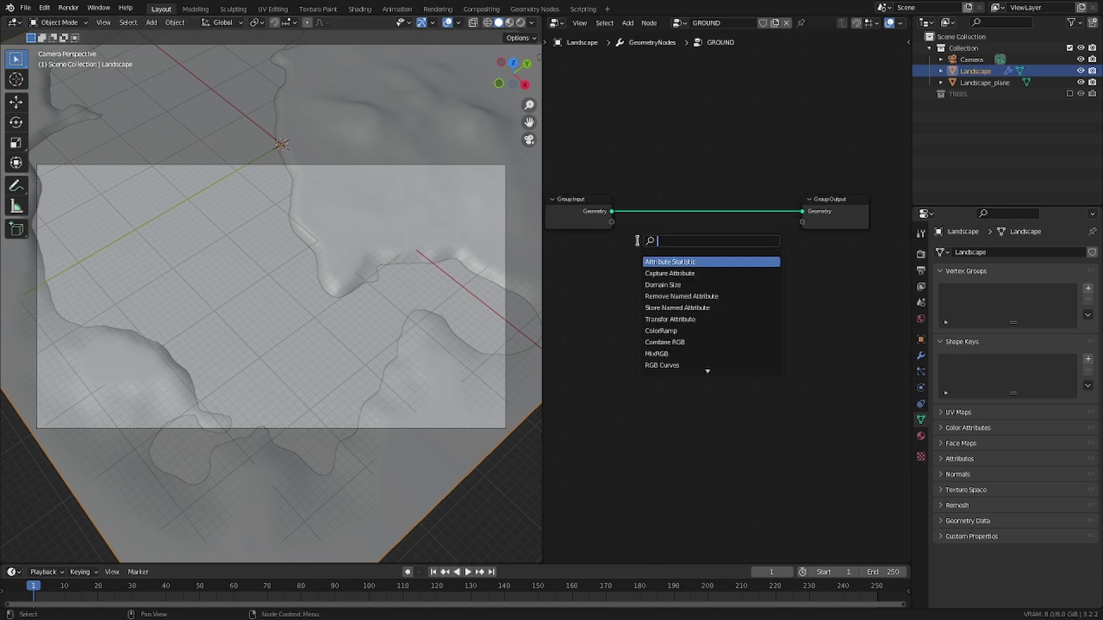
text(distri)
key(Return)
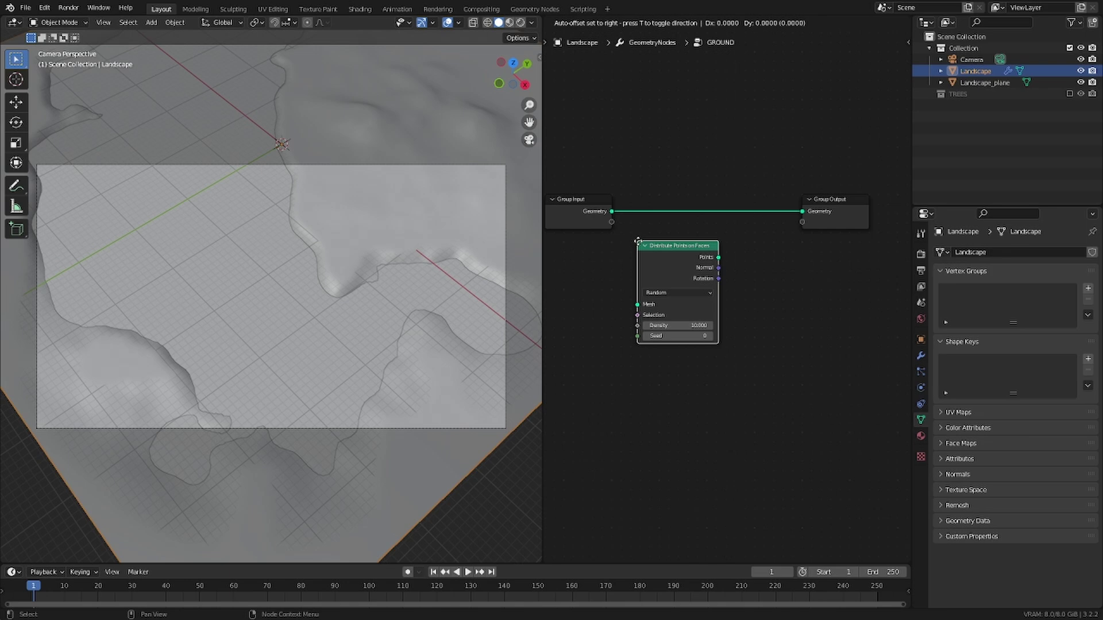
click(649, 190)
middle_drag(741, 233, 650, 228)
drag(749, 202, 810, 196)
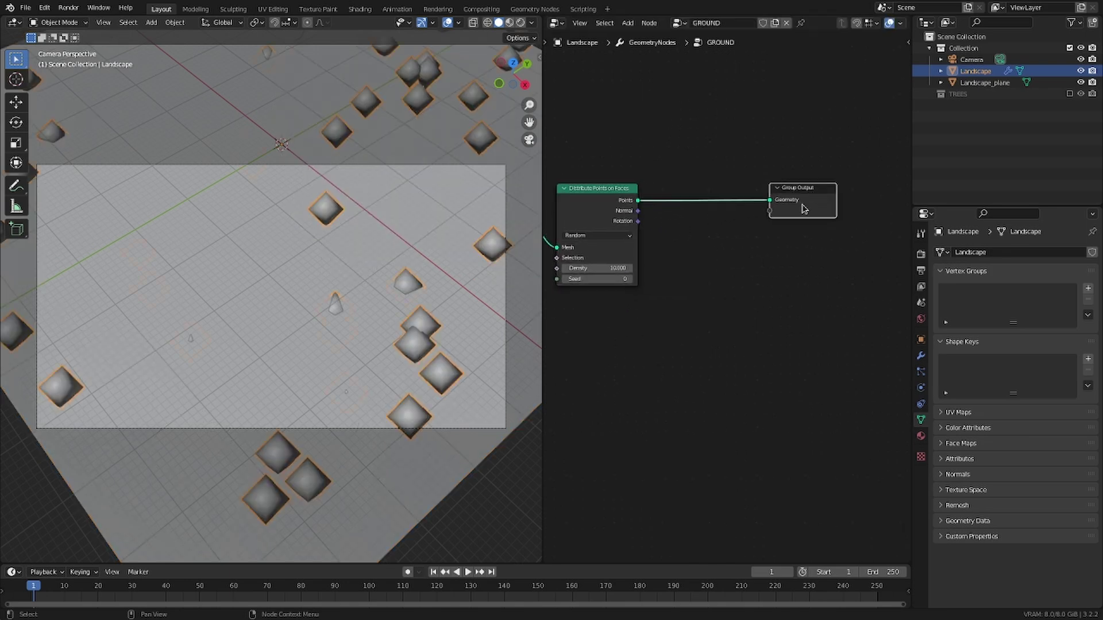
- Insert an Instance on Points node between Distribute Points on Faces and Group Output
key(shift+a)
click(755, 228)
text(Instance on)
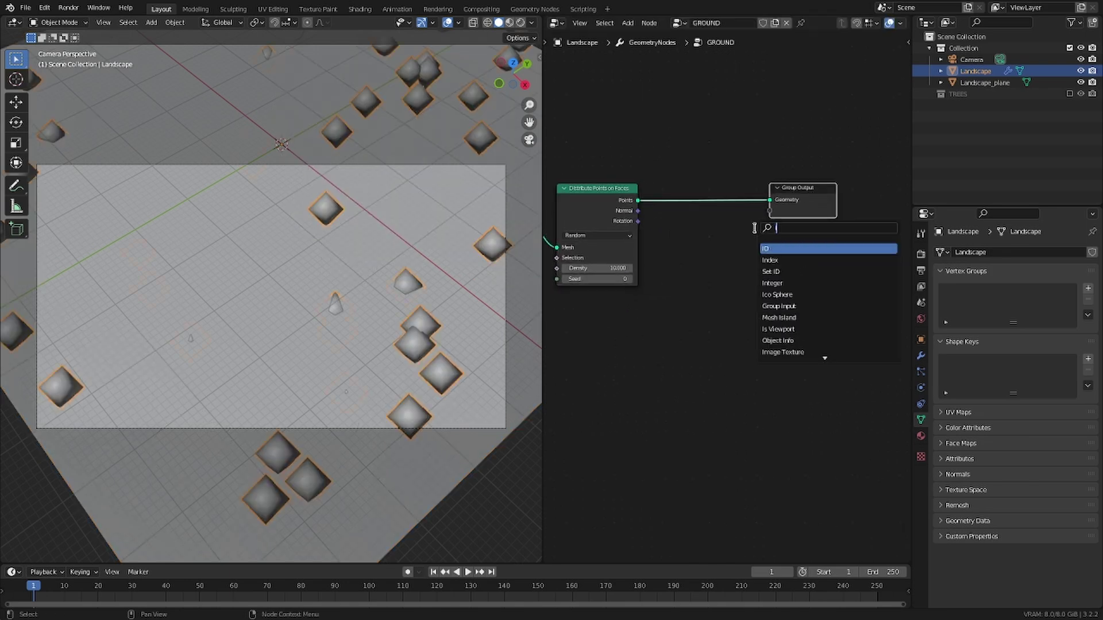
key(Return)
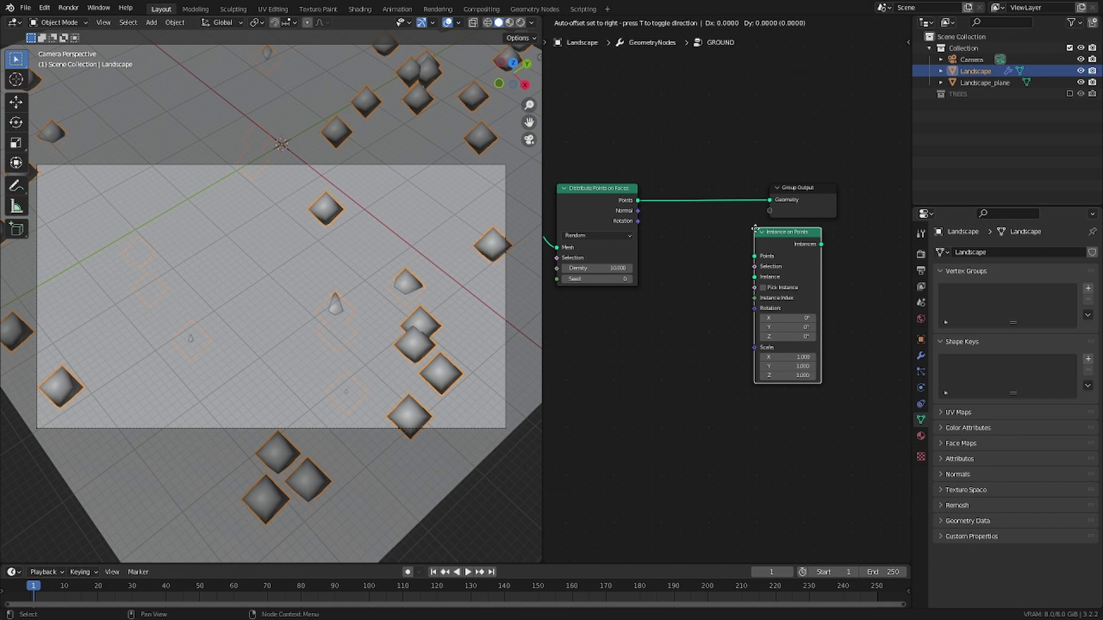
click(680, 181)
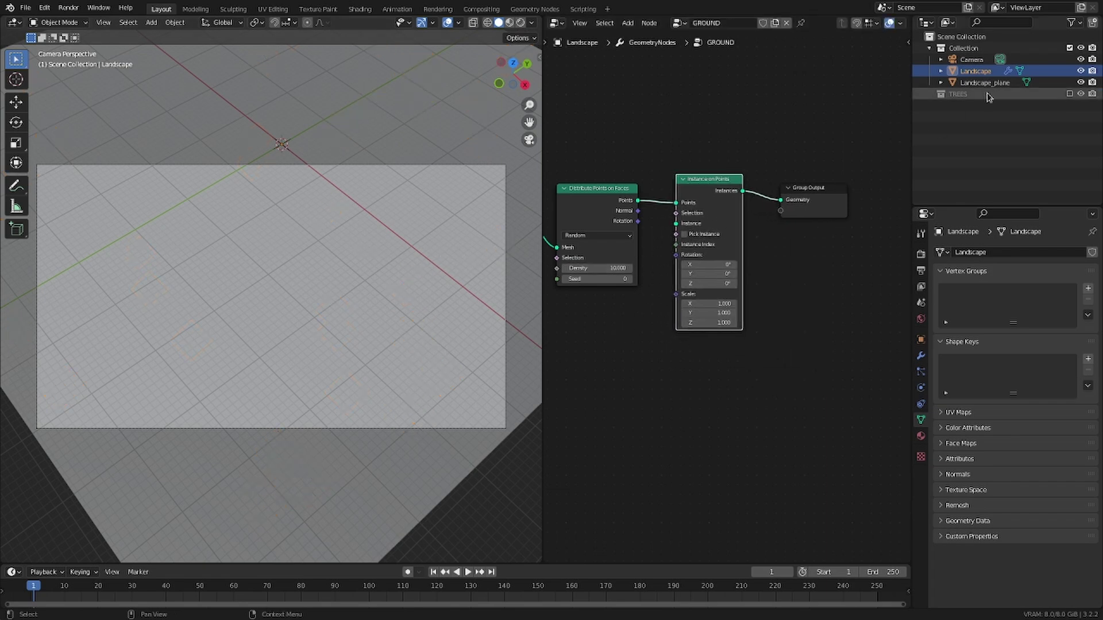
- Add the TREES collection as a Collection Info node with Separate Children enabled, and link its geometry to the Instance input of Instance on Points
drag(977, 97, 577, 374)
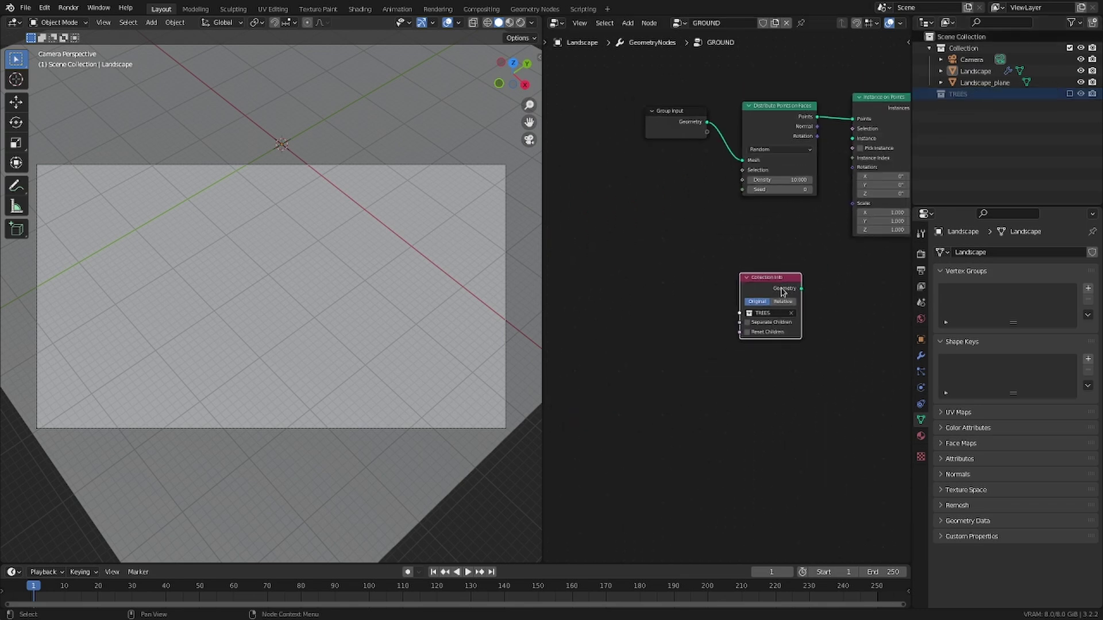
click(674, 232)
middle_drag(765, 256, 697, 252)
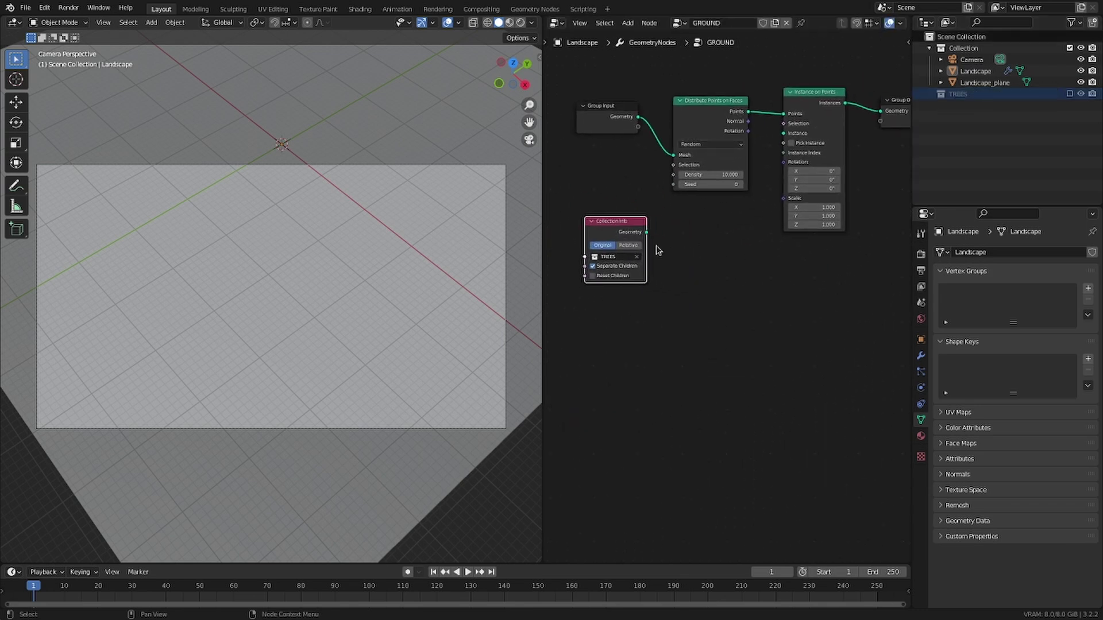
drag(611, 231, 783, 134)
- Add an Integer Random Value node, link it to the Instance Index of Instance on Points, and enable Pick Instance
key(shift+a)
key(s)
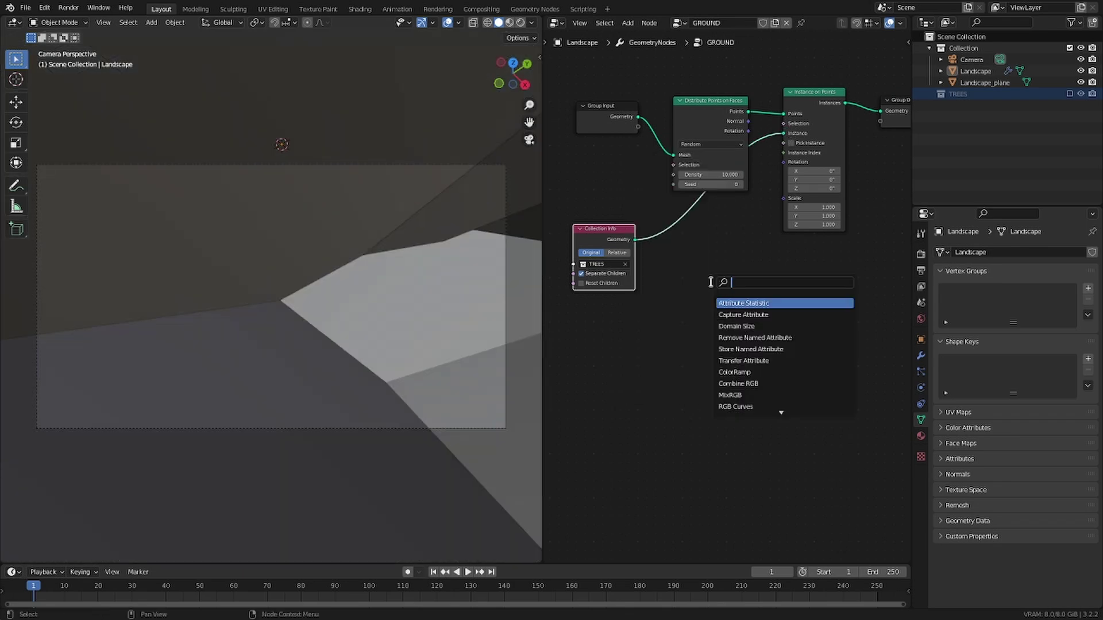
text(random)
key(Return)
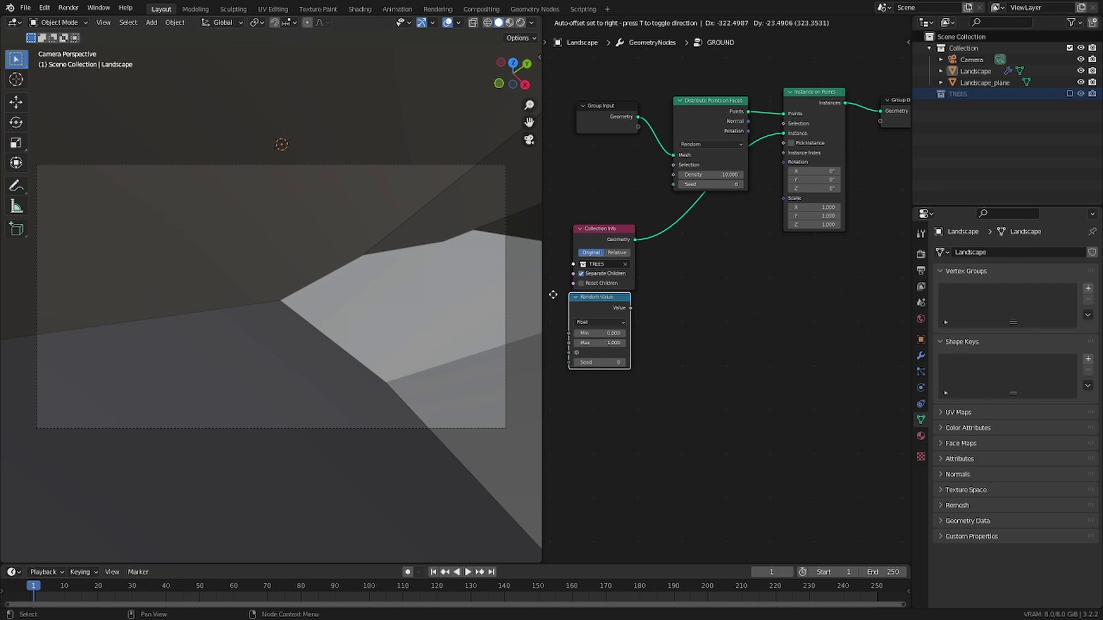
click(565, 297)
click(612, 325)
click(624, 348)
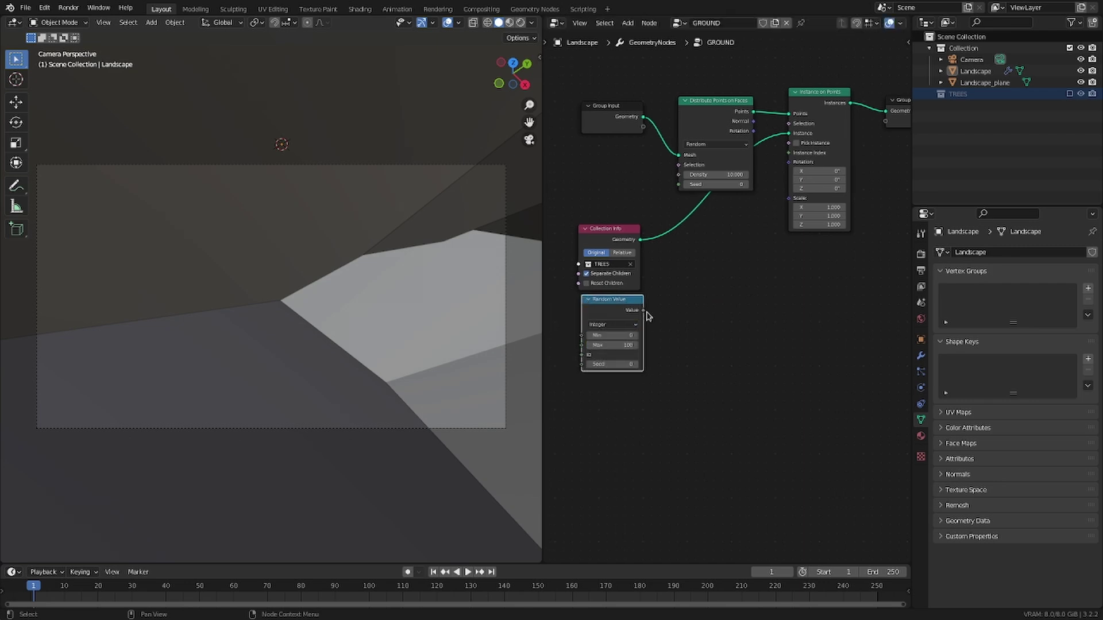
drag(643, 311, 789, 153)
click(796, 143)
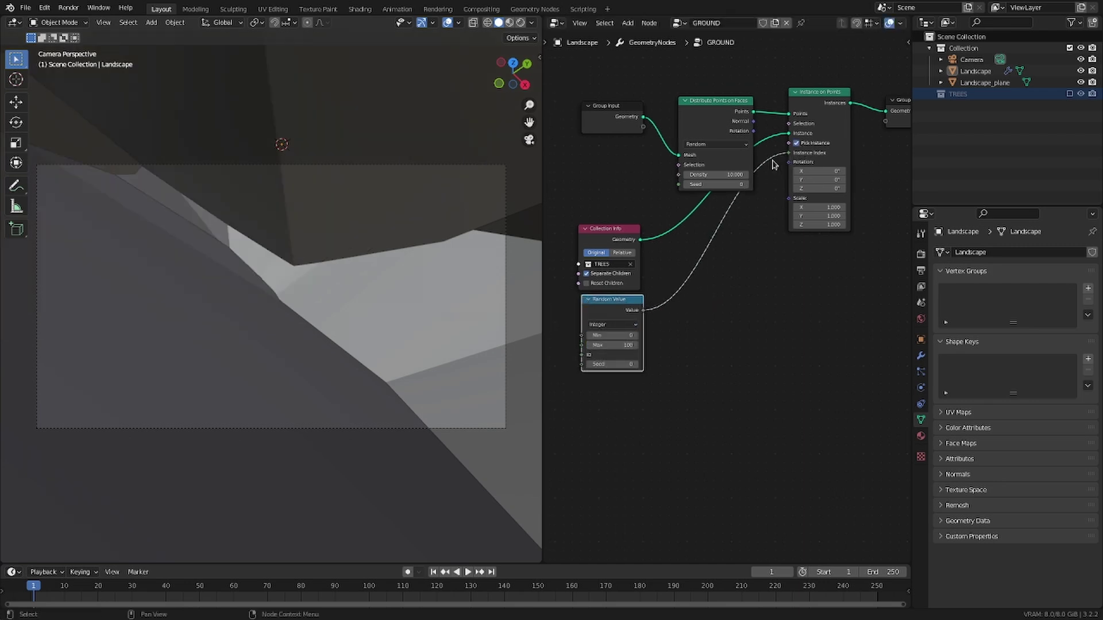
- Insert a Transform node on the link between Collection Info and the Instance input of Instance on Points
scroll(421, 244, down, 8)
scroll(421, 244, up, 5)
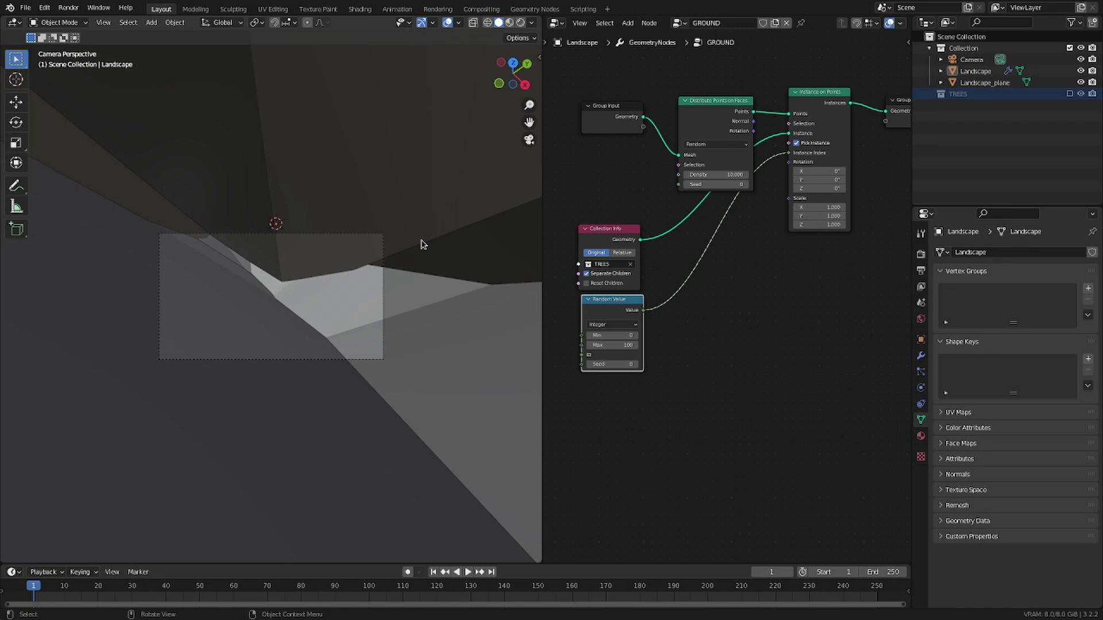
scroll(425, 246, up, 4)
mouse_move(426, 246)
middle_down()
mouse_move(382, 240)
mouse_move(377, 268)
mouse_move(332, 259)
mouse_move(439, 244)
mouse_move(449, 225)
mouse_move(413, 196)
mouse_move(401, 225)
mouse_move(442, 232)
middle_up()
scroll(381, 237, down, 15)
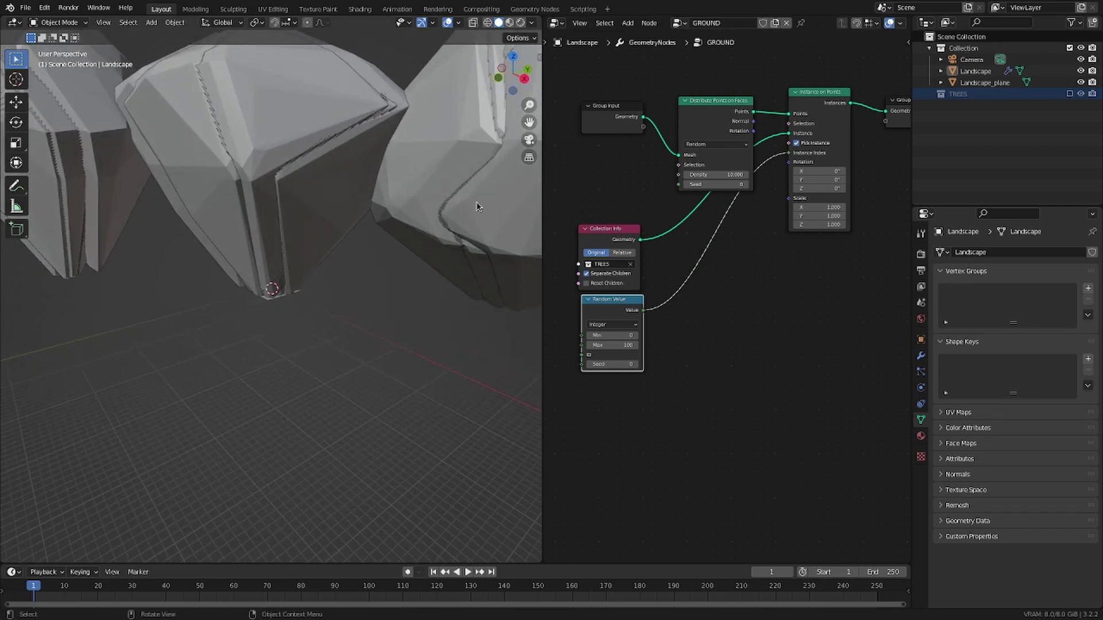
click(533, 141)
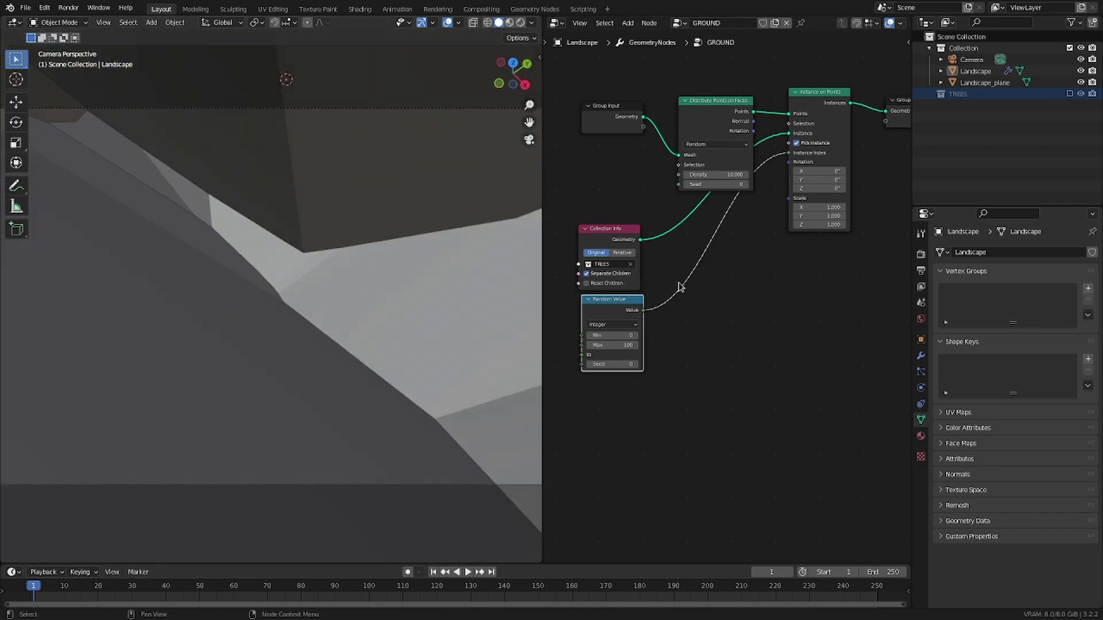
drag(612, 303, 611, 305)
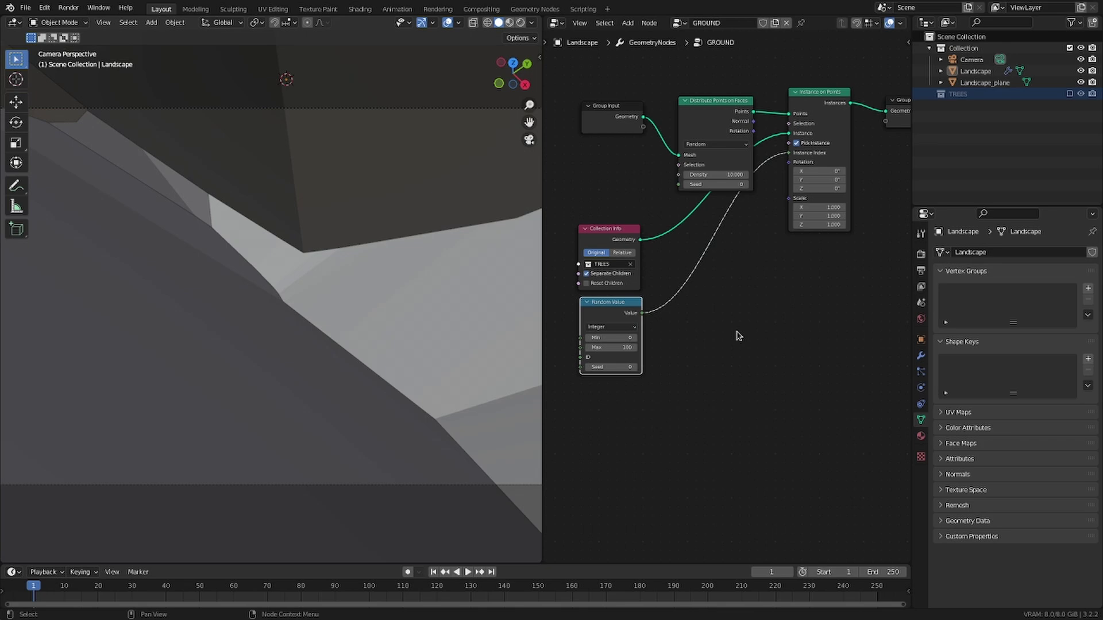
key(shift+a)
text(transform)
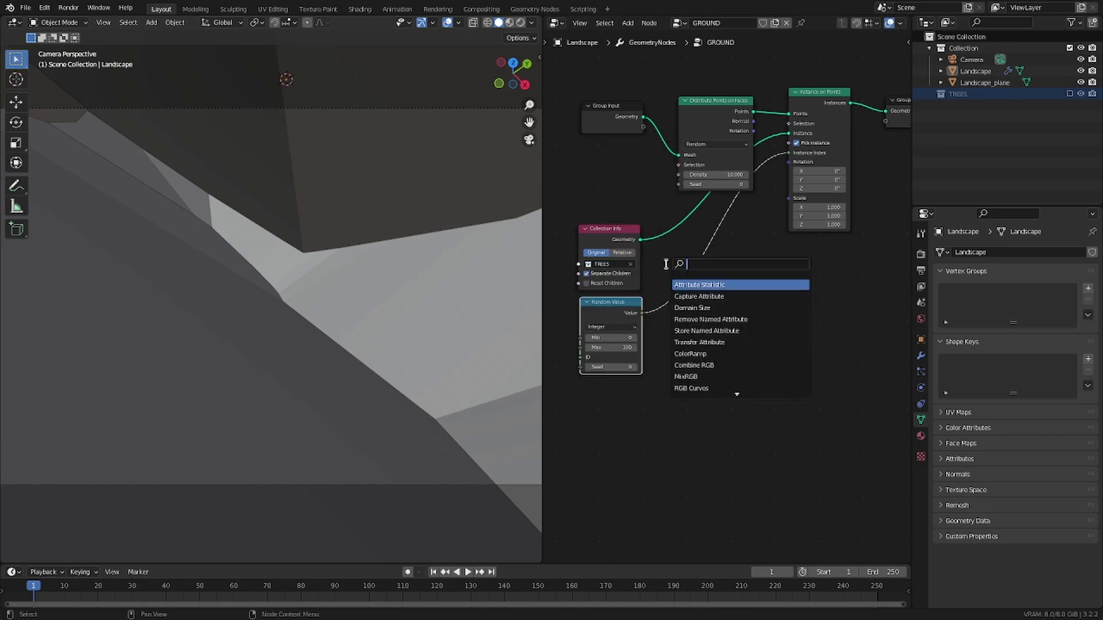
key(Return)
click(700, 231)
- Add a Value node, link it to the Transform node's Scale, and enter a very small value to shrink the trees
key(shift+a)
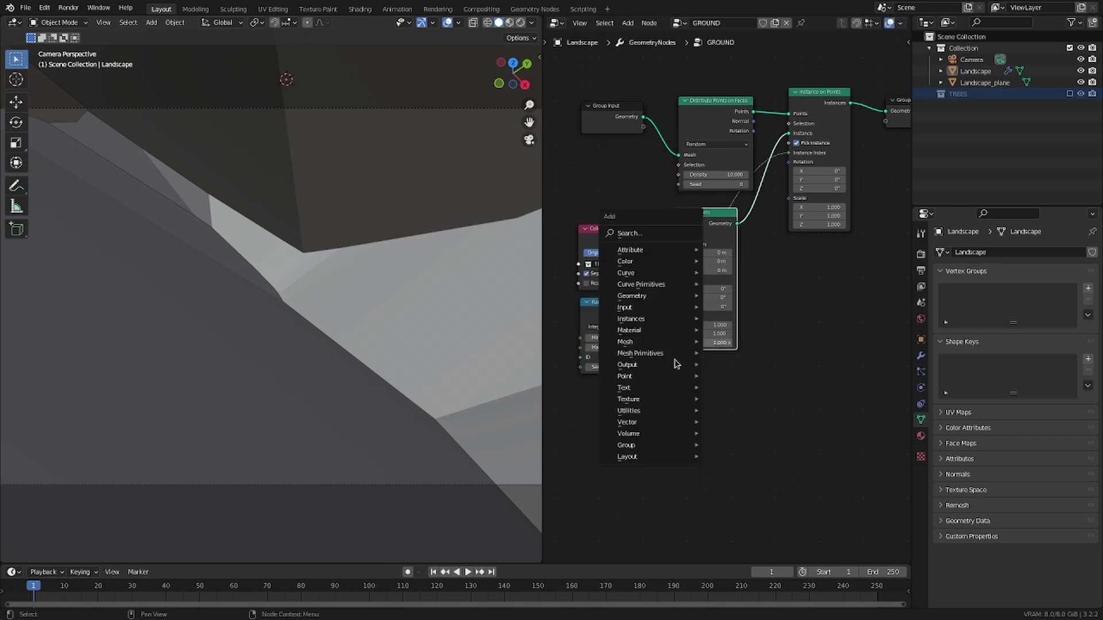
text(value)
key(Return)
click(594, 405)
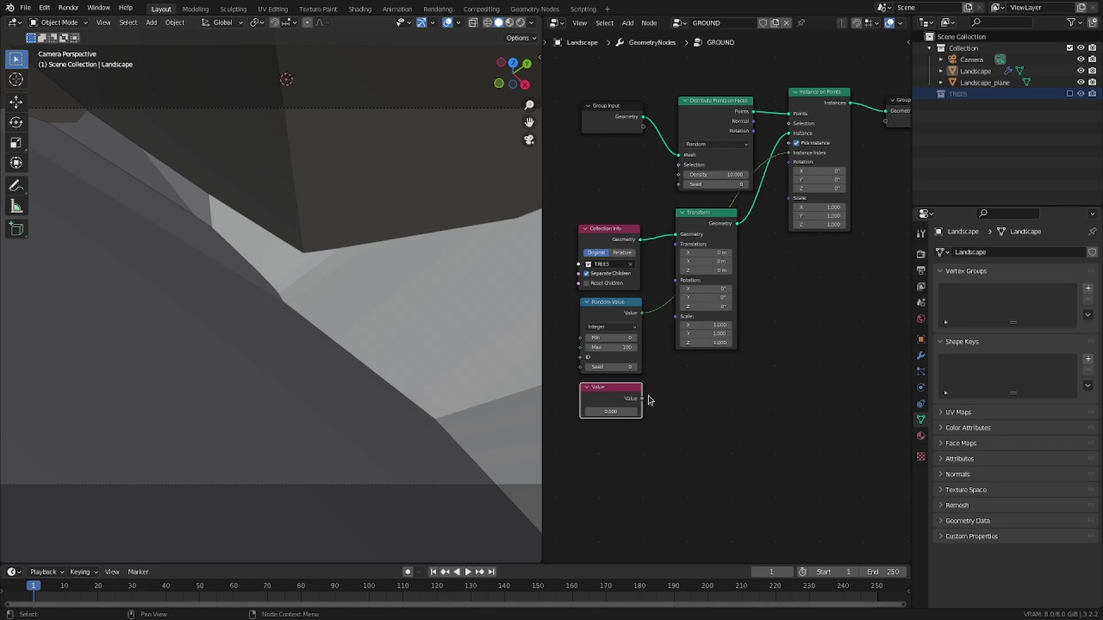
drag(643, 398, 675, 318)
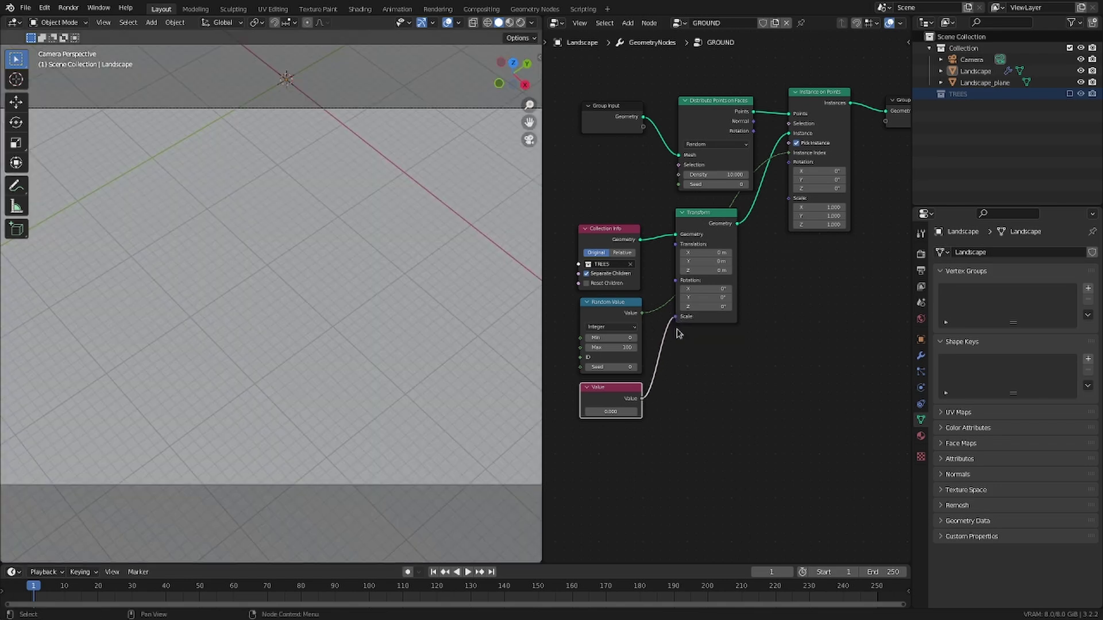
click(614, 409)
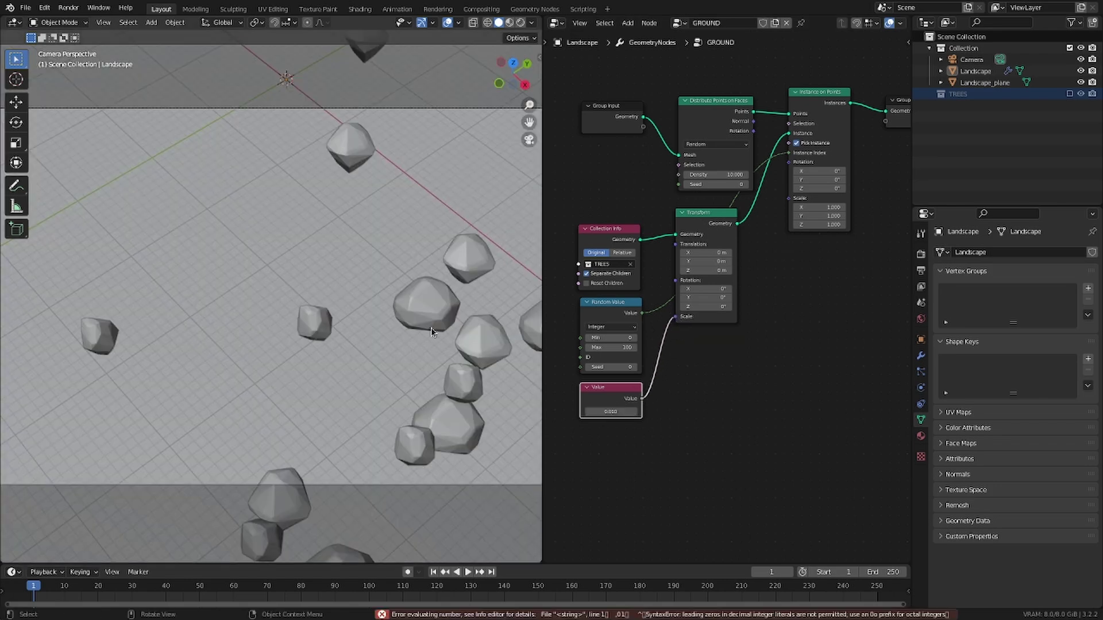
scroll(438, 324, down, 3)
scroll(438, 325, up, 2)
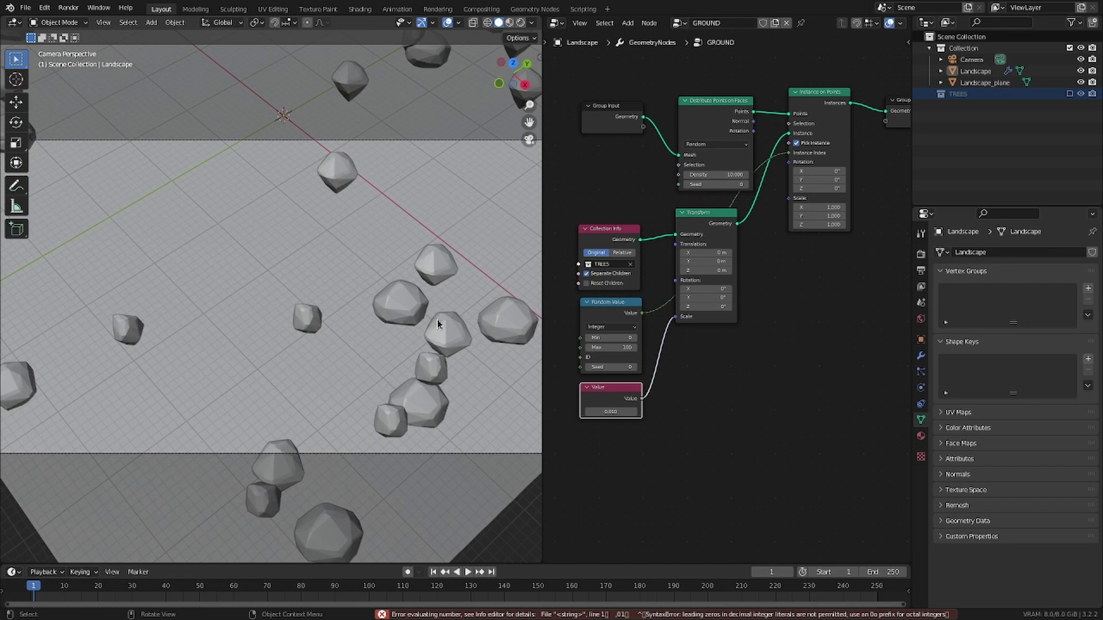
- Insert a Join Geometry node between Instance on Points and Group Output, and link a second Group Input node into it
middle_drag(802, 250, 619, 293)
drag(755, 146, 825, 127)
key(shift+a)
key(s)
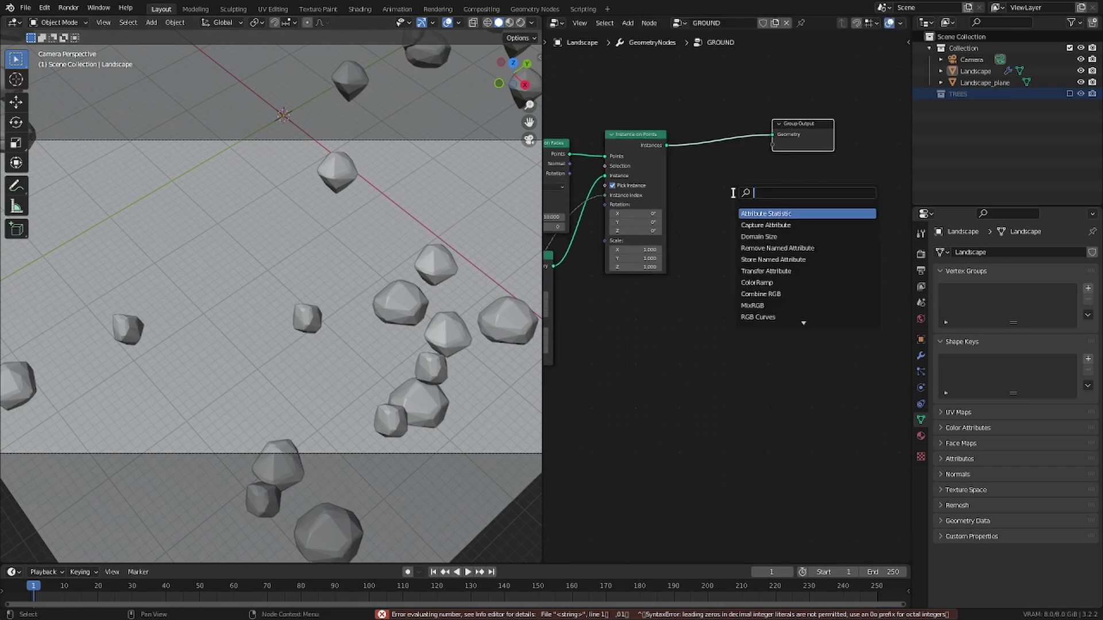
text(jo)
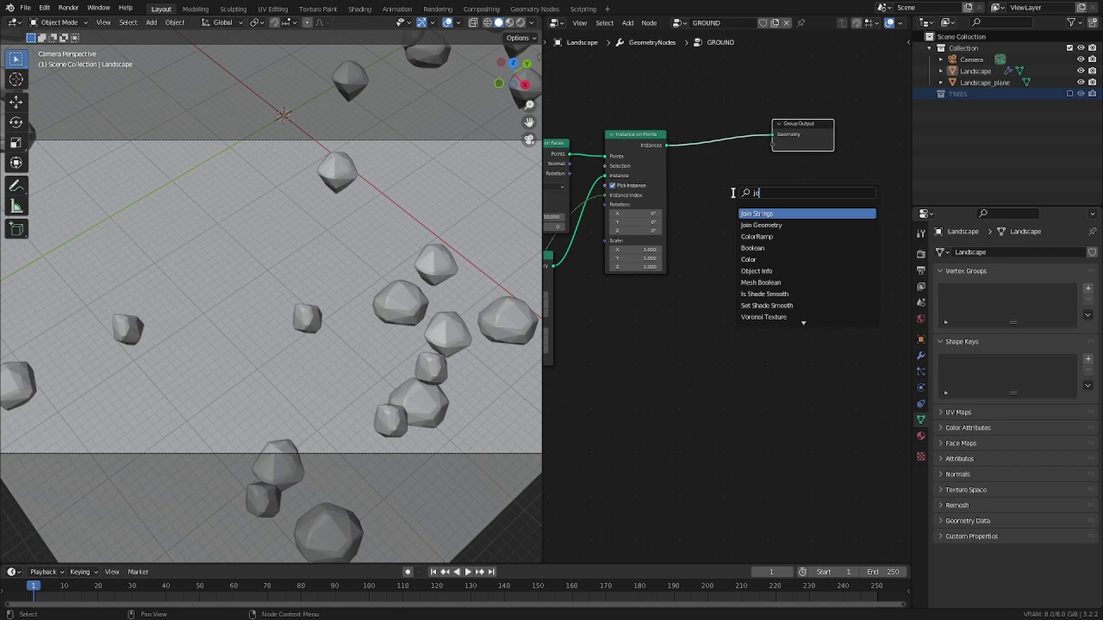
key(Down)
key(Return)
click(748, 124)
scroll(748, 124, up, 1)
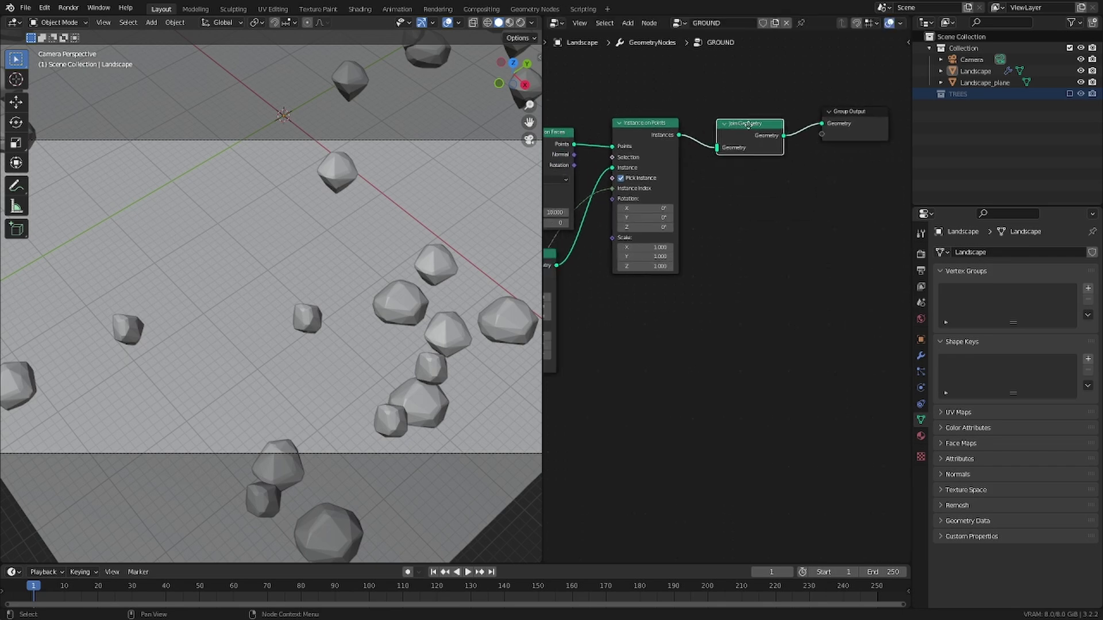
key(shift+a)
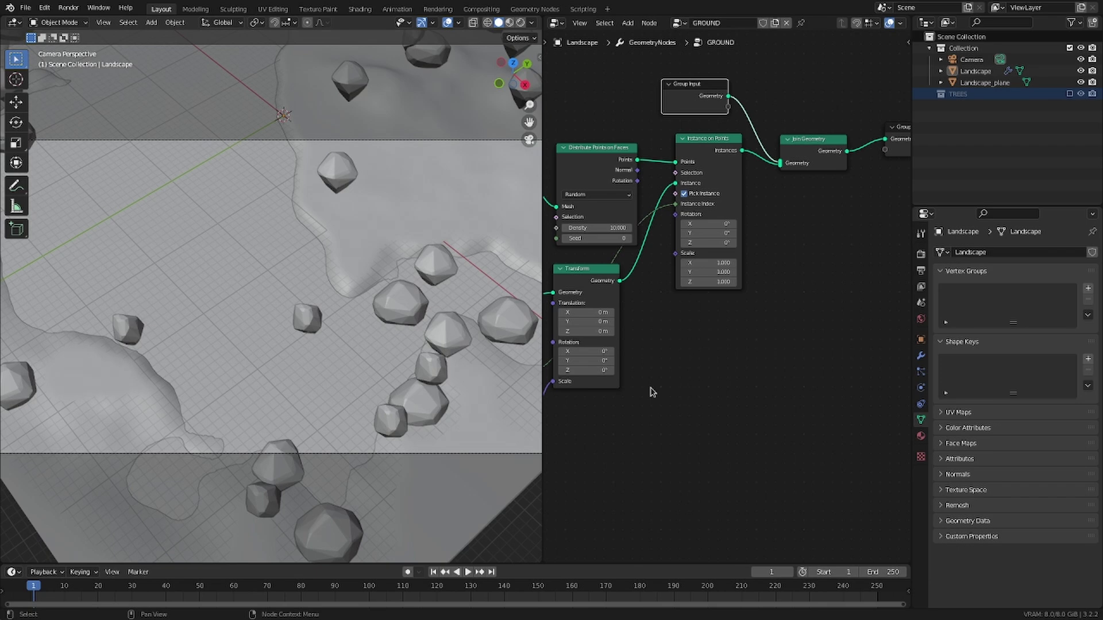
- Add a Float Random Value node with a minimum of 0.4 and link it to the Scale of Instance on Points
middle_drag(621, 417, 665, 345)
key(shift+a)
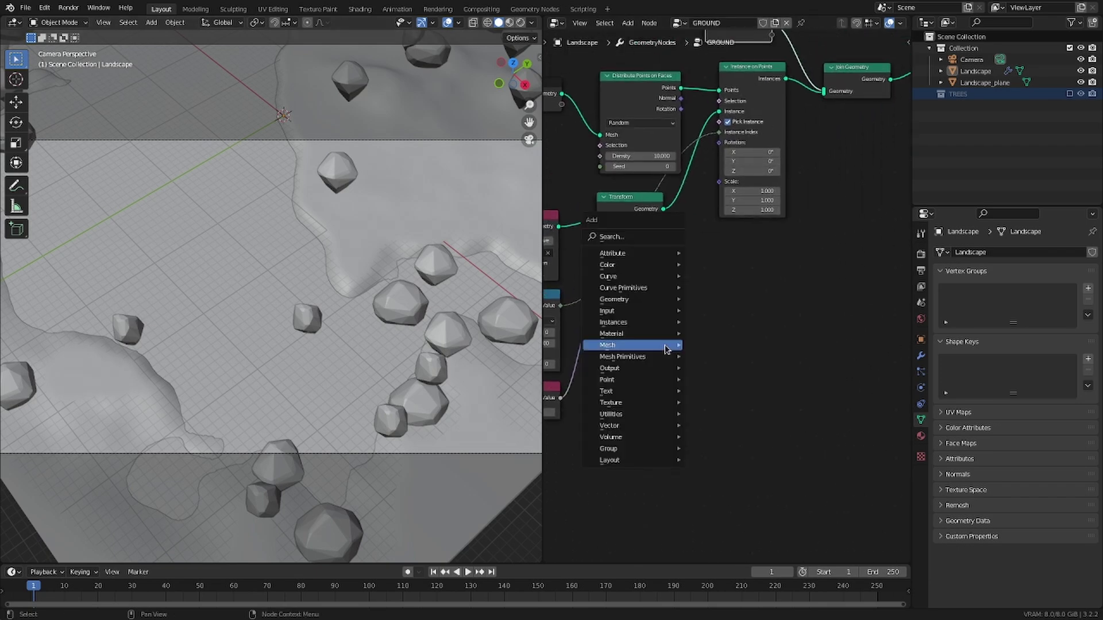
text(srand)
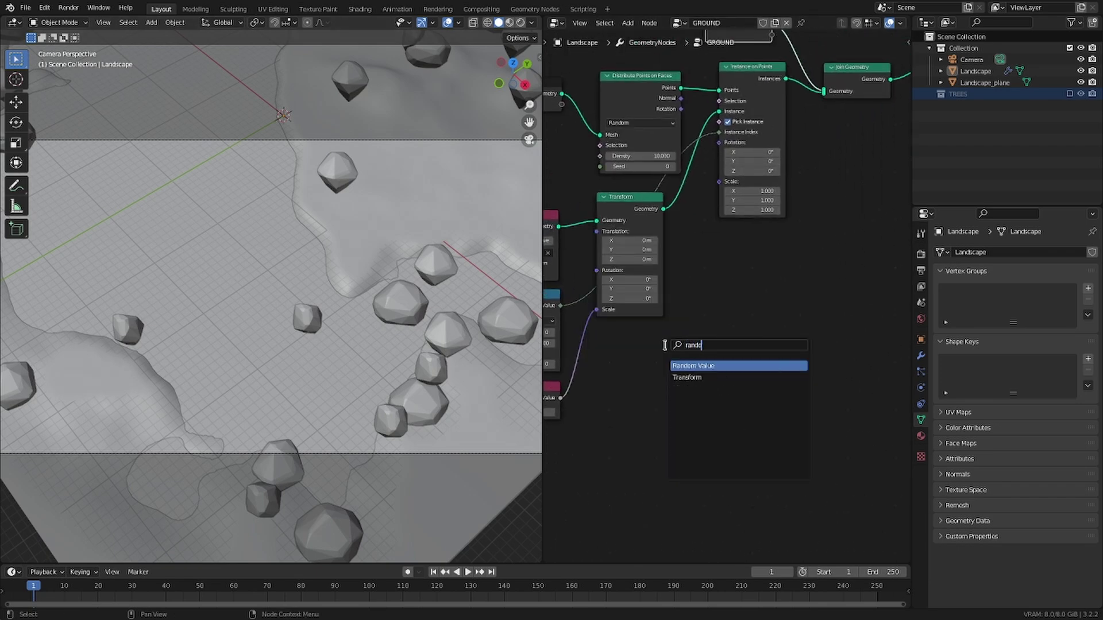
key(Return)
click(614, 339)
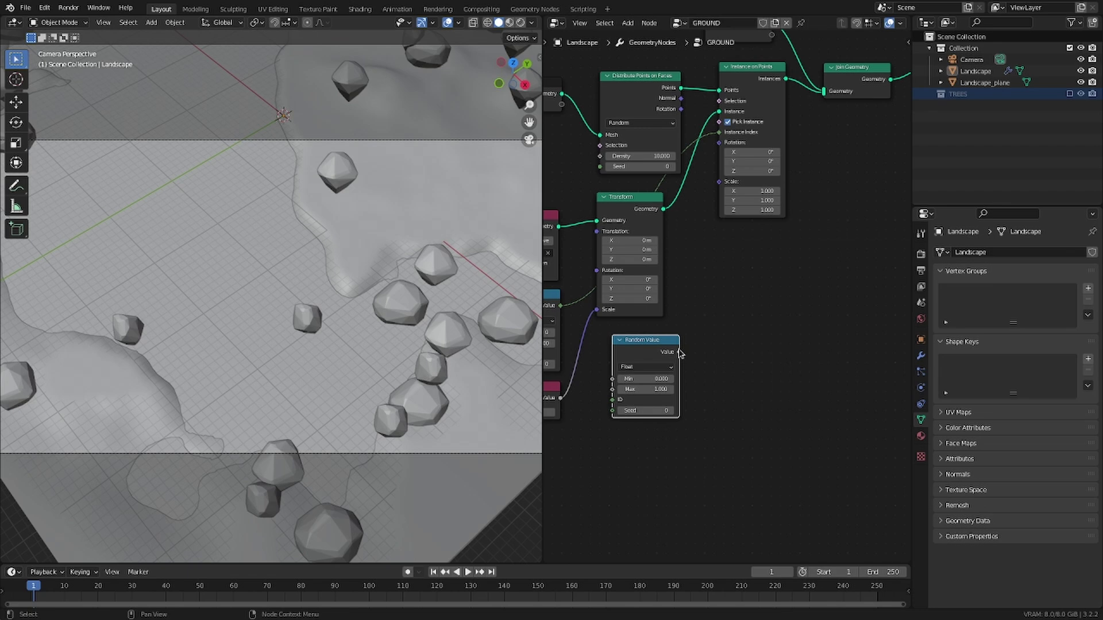
drag(679, 352, 719, 181)
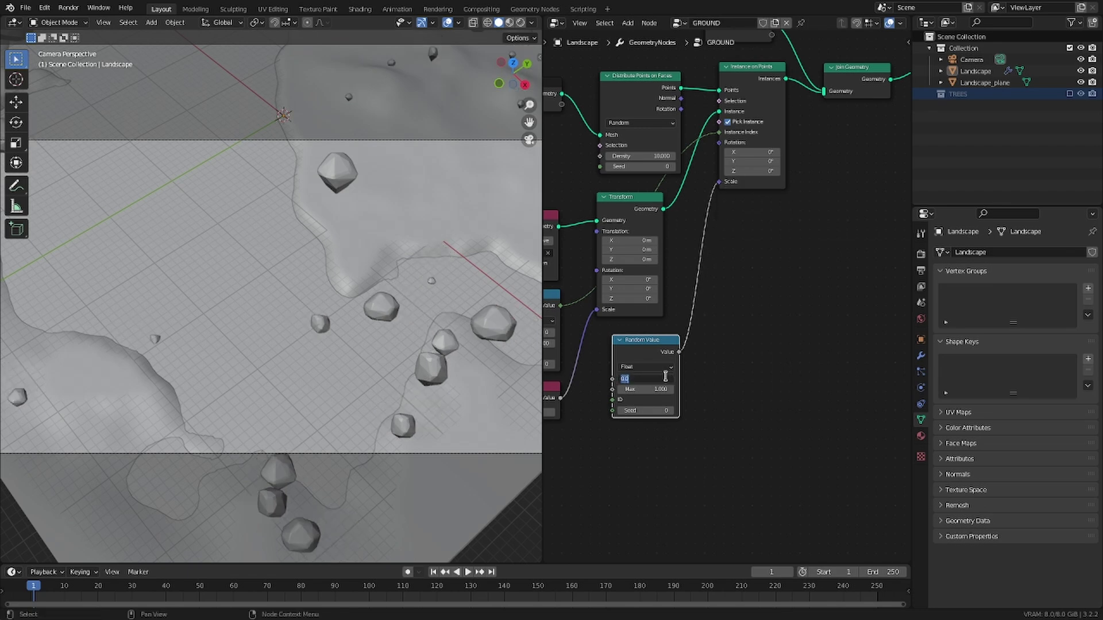
key(Return)
- Set the Distribute Points on Faces density to 1000 and view the scattered proxies from an oblique angle
middle_drag(781, 229, 767, 336)
double_click(641, 264)
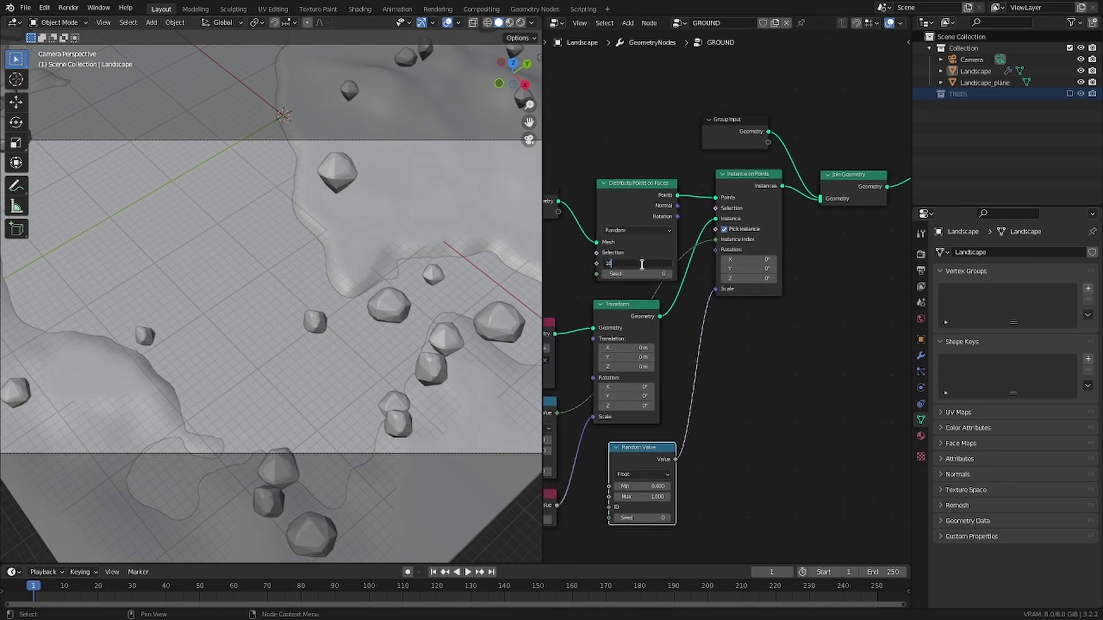
key(Return)
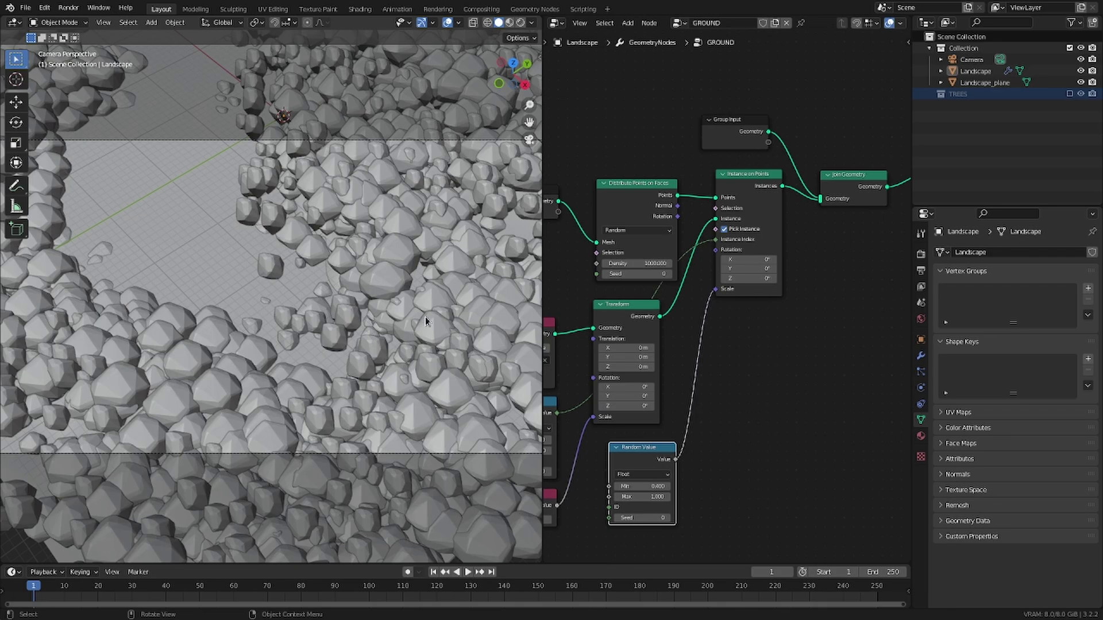
middle_drag(425, 316, 285, 262)
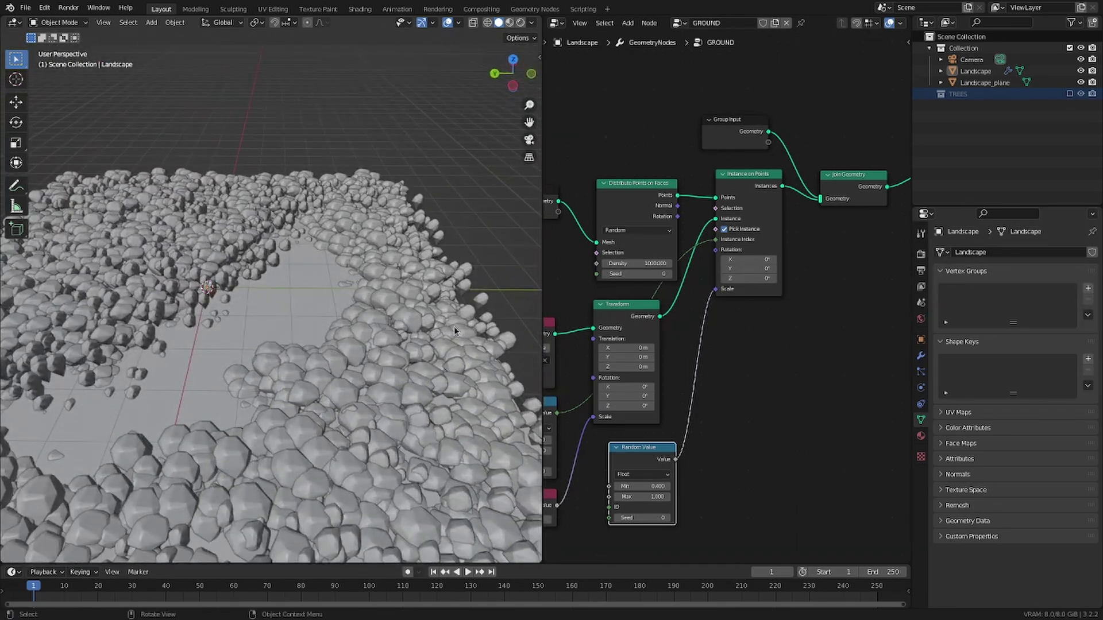
- Include the TREES collection in the view layer again and set Enable Proxy to 0 in birchtree1's geometry nodes modifier
click(1069, 94)
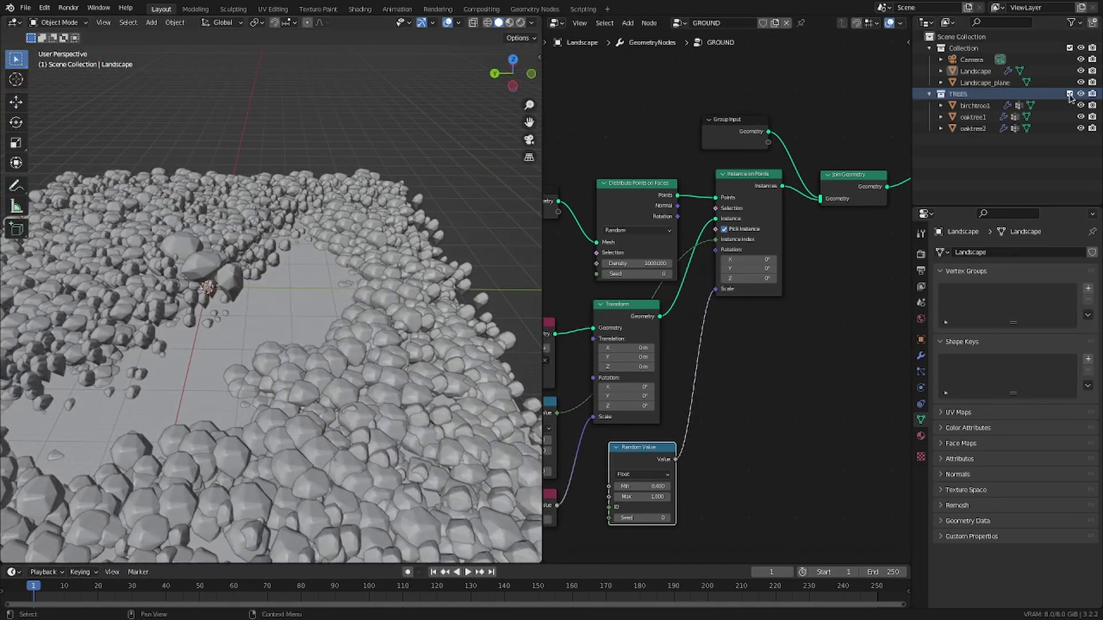
click(973, 106)
click(920, 356)
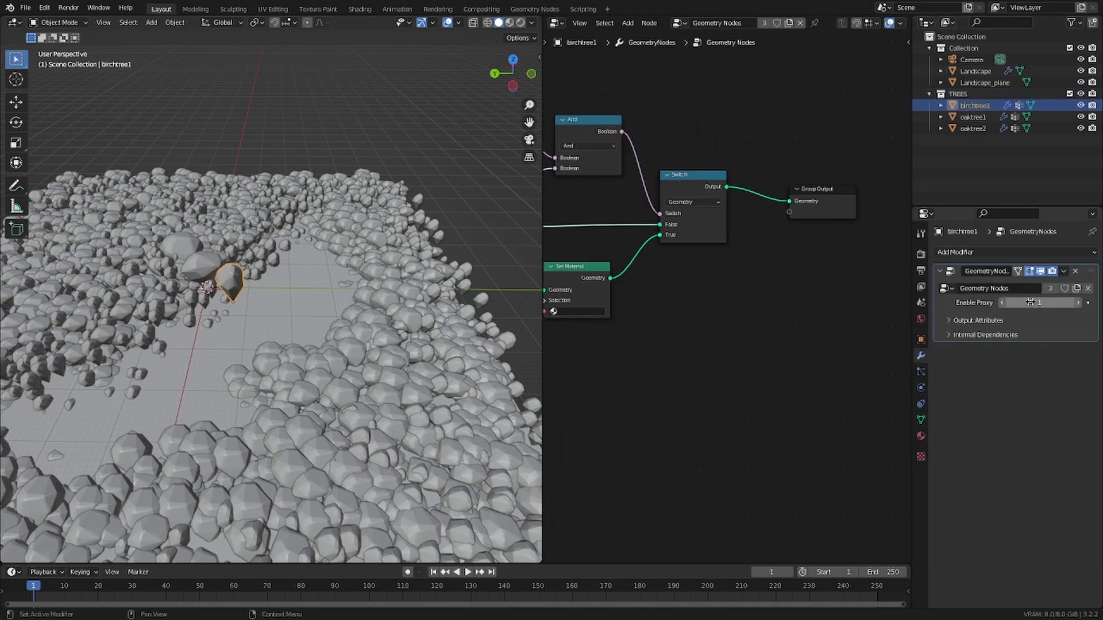
click(1003, 303)
- Set Enable Proxy to 0 in the geometry nodes modifiers of oaktree1 and oaktree2
click(972, 119)
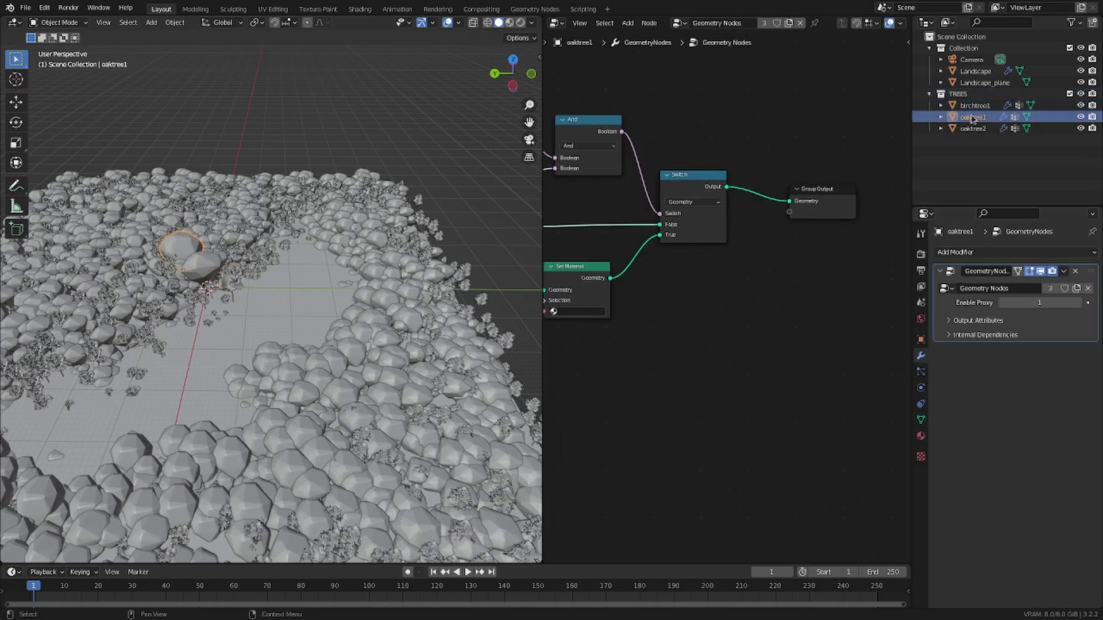
drag(1034, 303, 1017, 302)
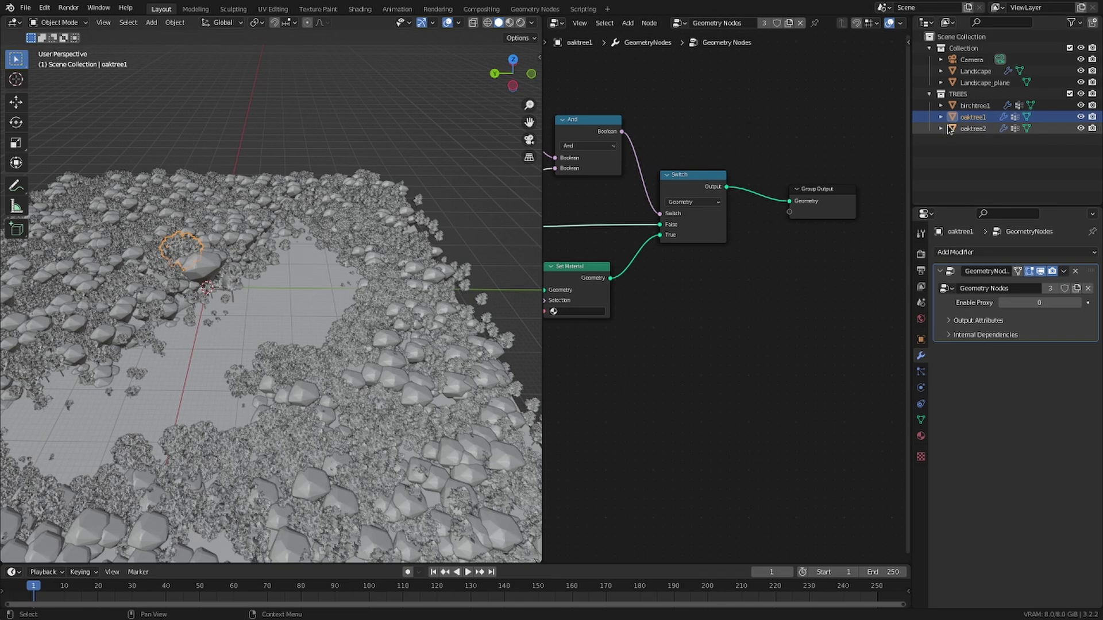
click(970, 129)
drag(1031, 302, 1016, 302)
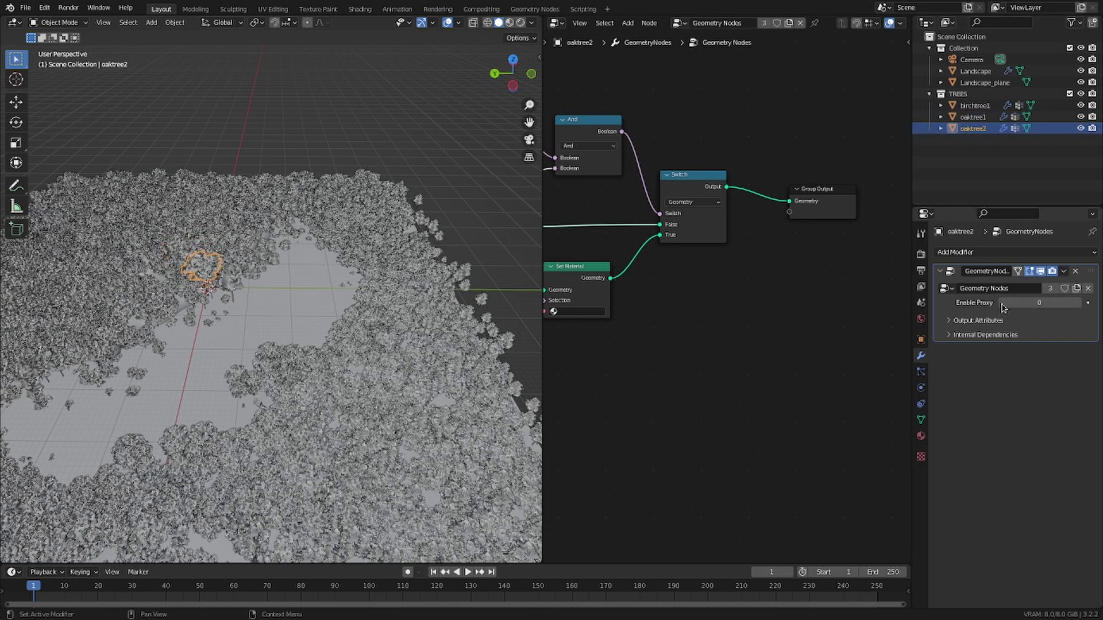
- Set Enable Proxy to 1 in the geometry nodes modifiers of oaktree2, oaktree1 and birchtree1
middle_drag(353, 299, 476, 298)
click(1078, 303)
click(972, 117)
click(1078, 303)
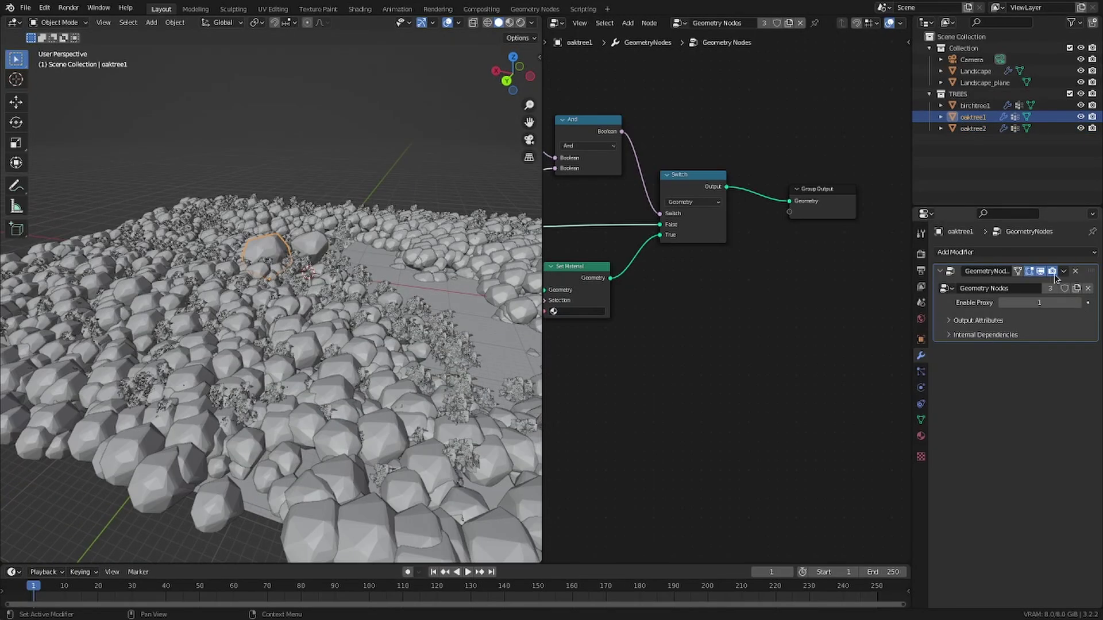
click(976, 105)
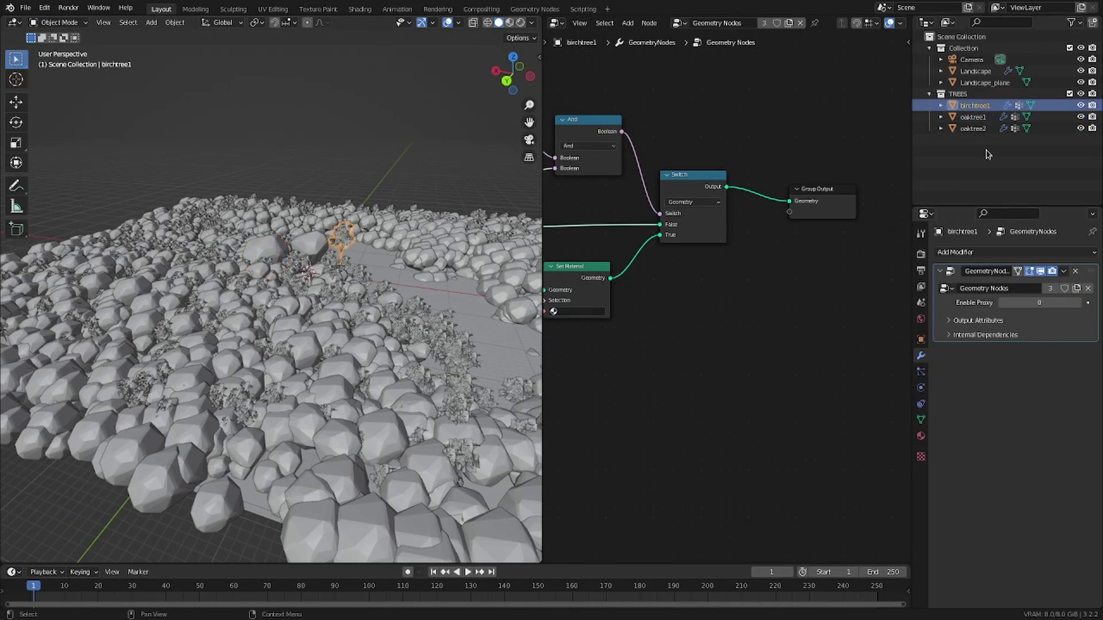
click(1078, 304)
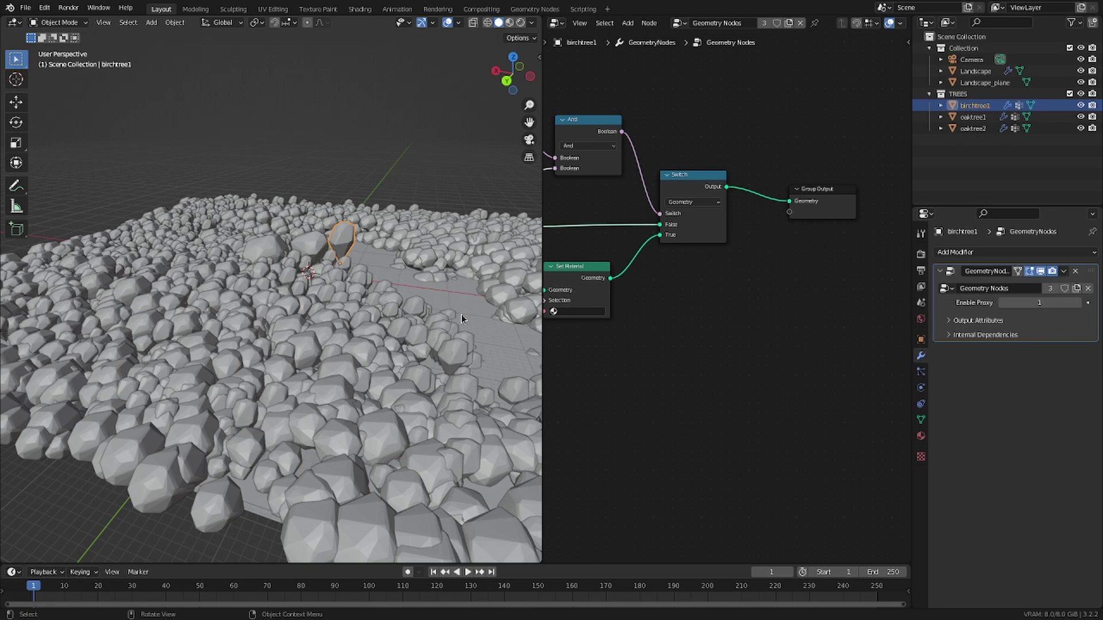
- Exclude the TREES collection from the view layer, keeping the viewport in solid shading
mouse_move(398, 315)
middle_down()
mouse_move(305, 334)
mouse_move(333, 316)
mouse_move(405, 201)
mouse_move(360, 194)
mouse_move(366, 201)
middle_up()
click(520, 23)
click(484, 22)
mouse_move(445, 180)
middle_down()
mouse_move(401, 223)
mouse_move(390, 270)
mouse_move(370, 169)
middle_up()
click(1069, 93)
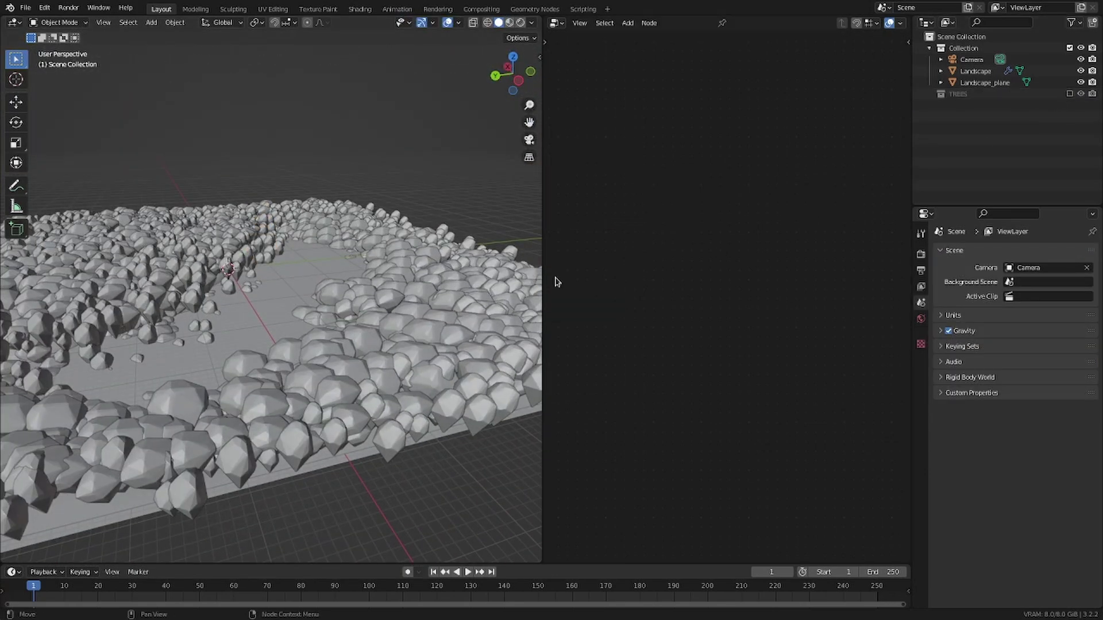
- In the Landscape's GROUND node tree, add a Float Greater Than comparison node linked to the Selection of Instance on Points
middle_drag(528, 259, 249, 289)
scroll(236, 249, up, 5)
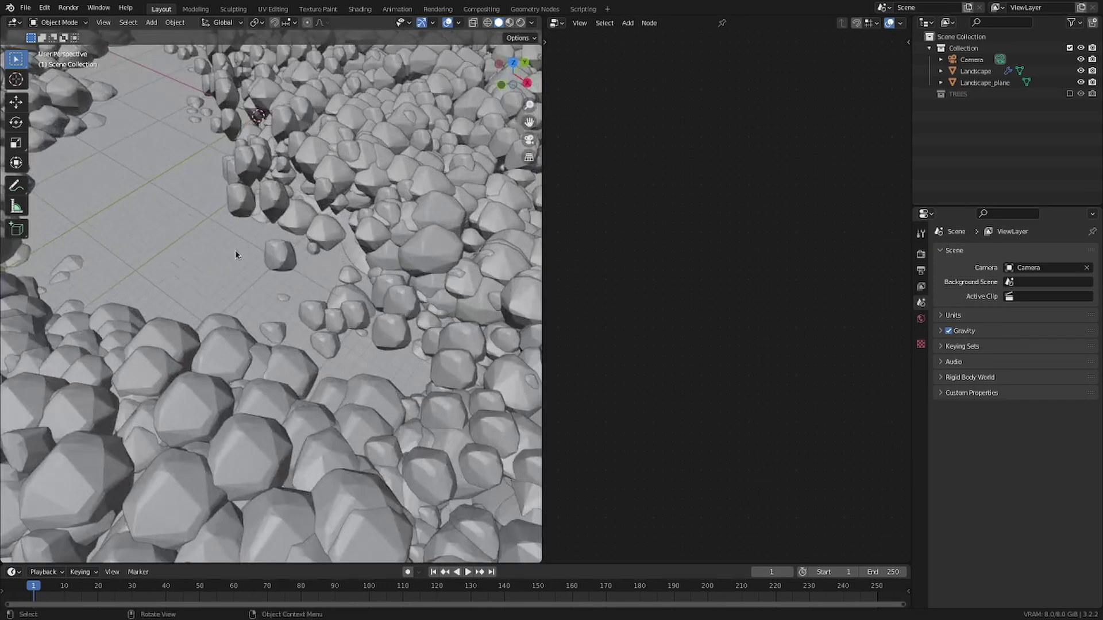
click(277, 251)
middle_drag(675, 231, 689, 270)
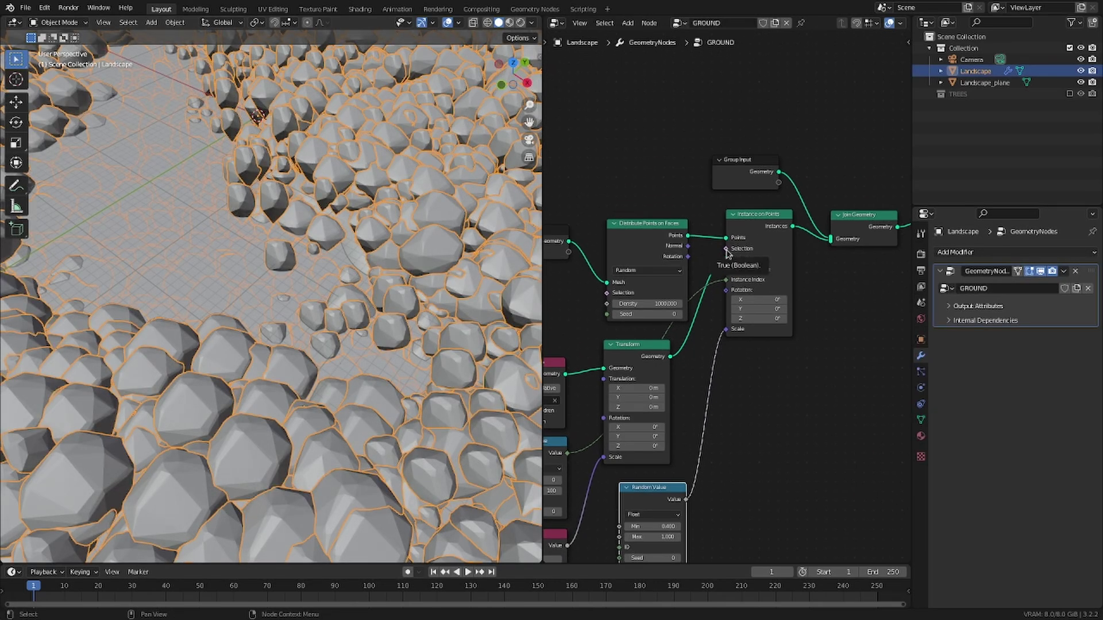
drag(727, 251, 675, 158)
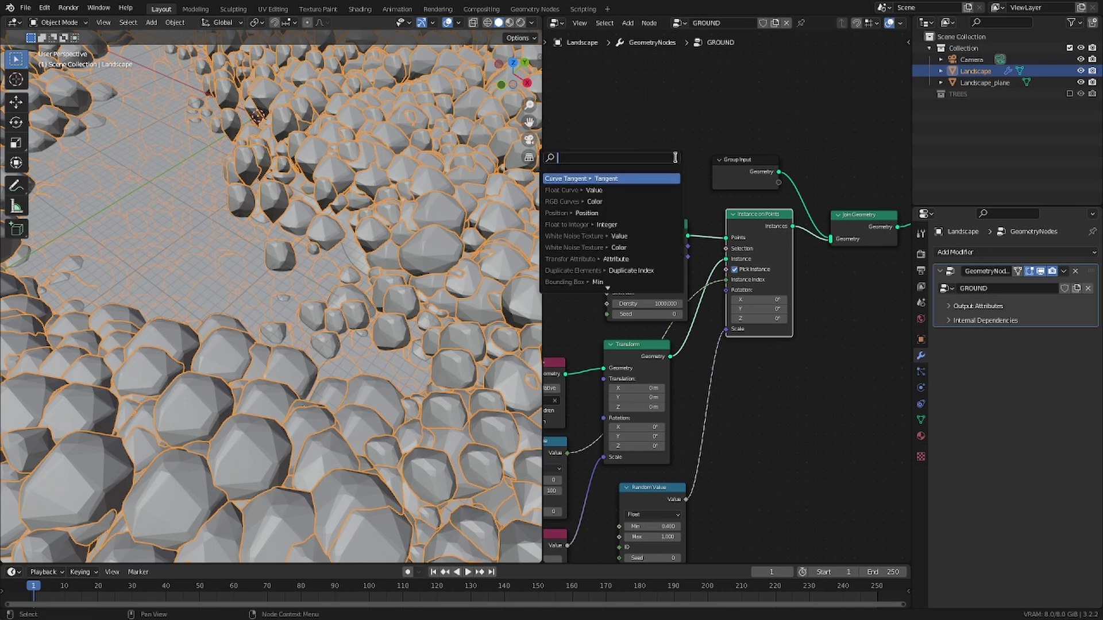
text(greater)
key(Return)
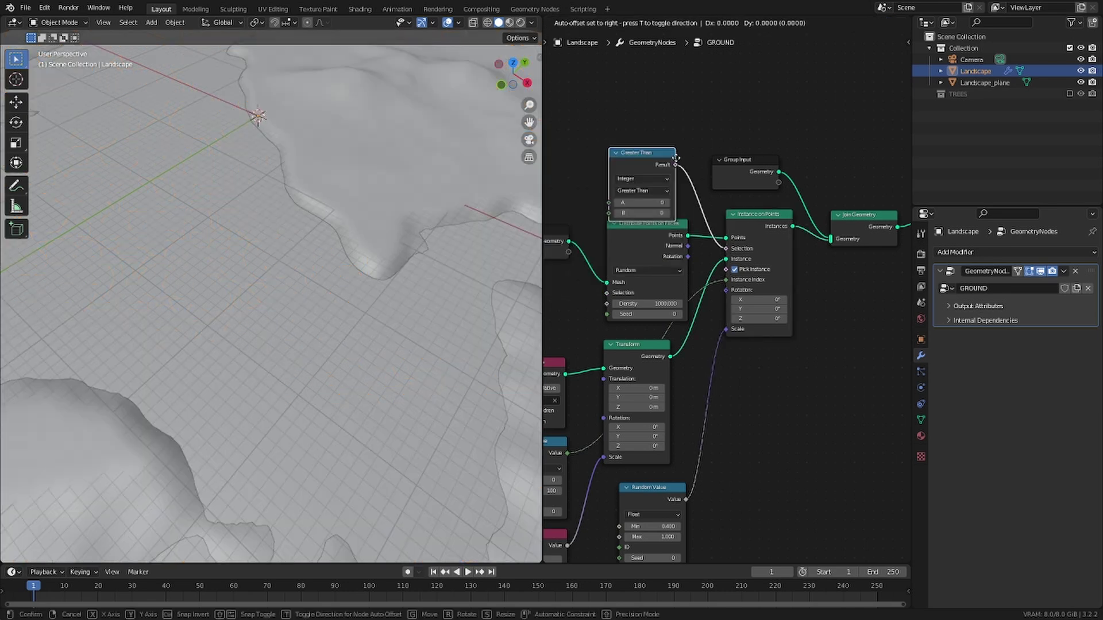
click(645, 160)
drag(616, 165, 652, 134)
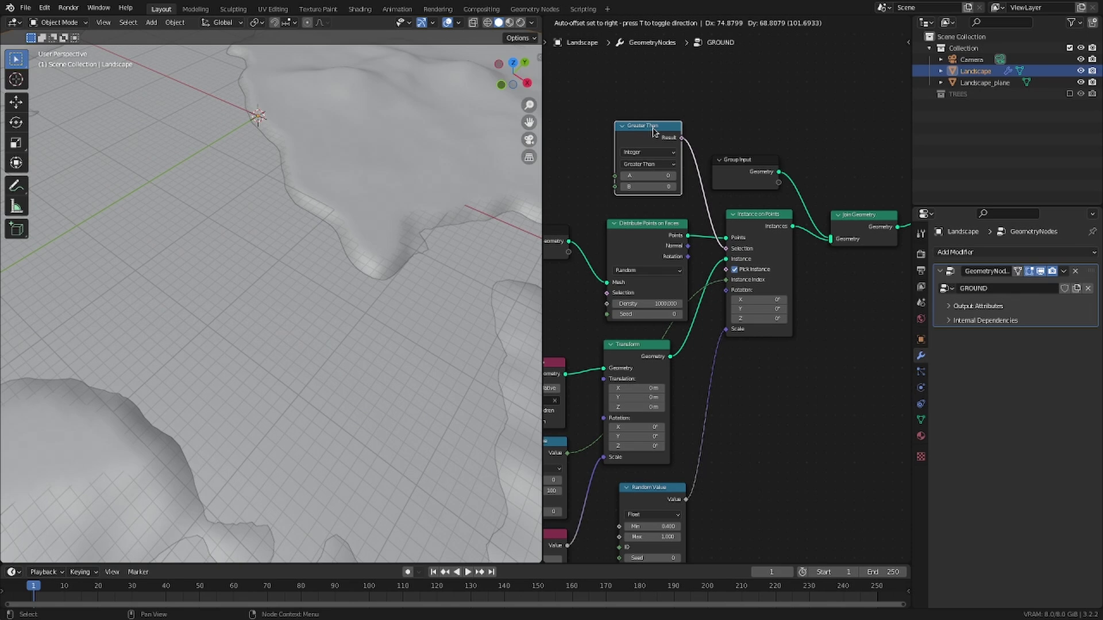
click(648, 154)
click(648, 165)
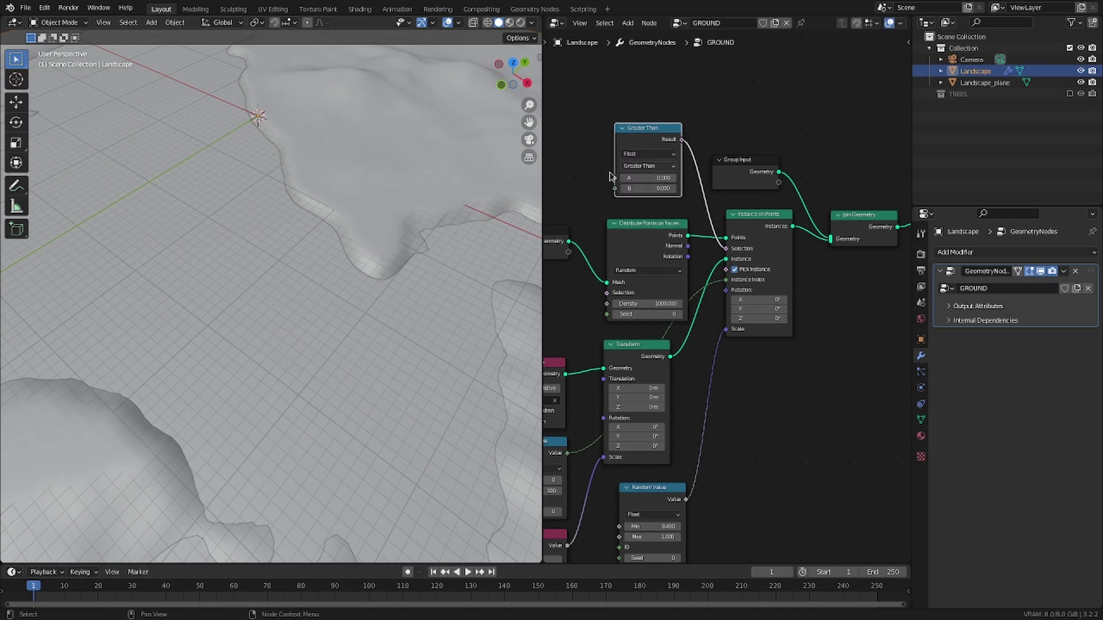
- Add a Position node and connect its output to a new Separate XYZ node
middle_drag(563, 166, 680, 188)
key(shift+a)
text(p)
key(Return)
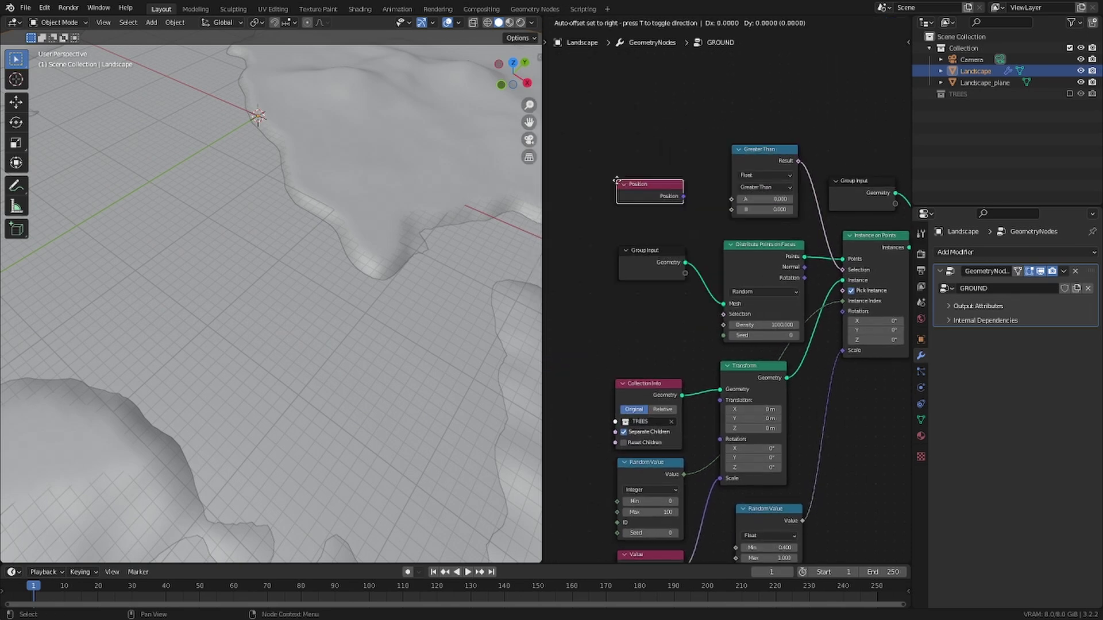
click(602, 191)
drag(600, 188, 651, 192)
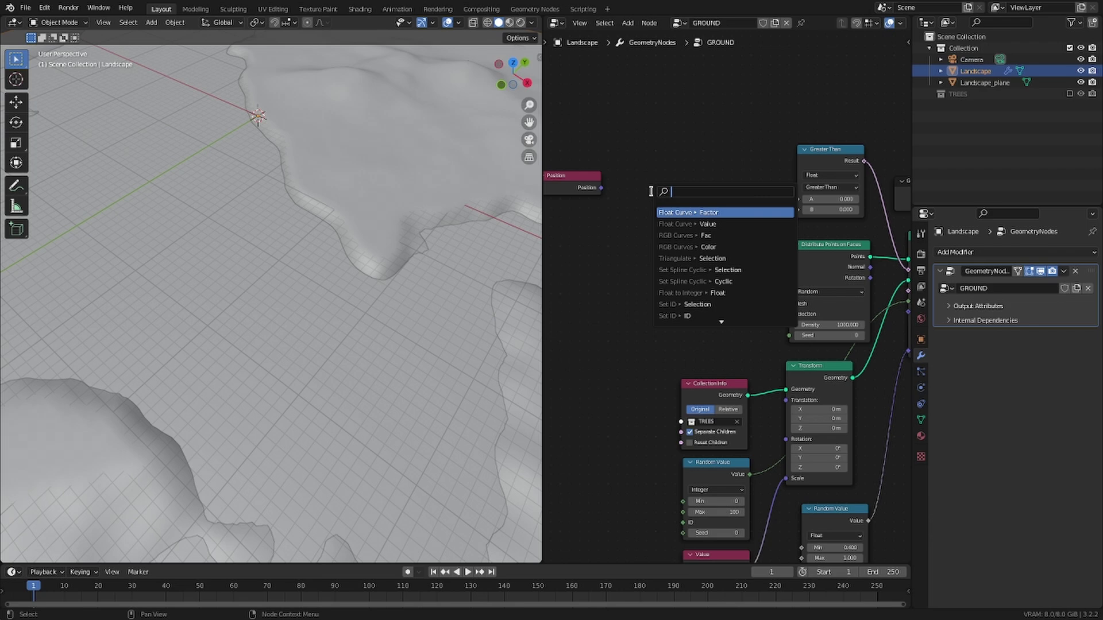
text(separ)
key(Return)
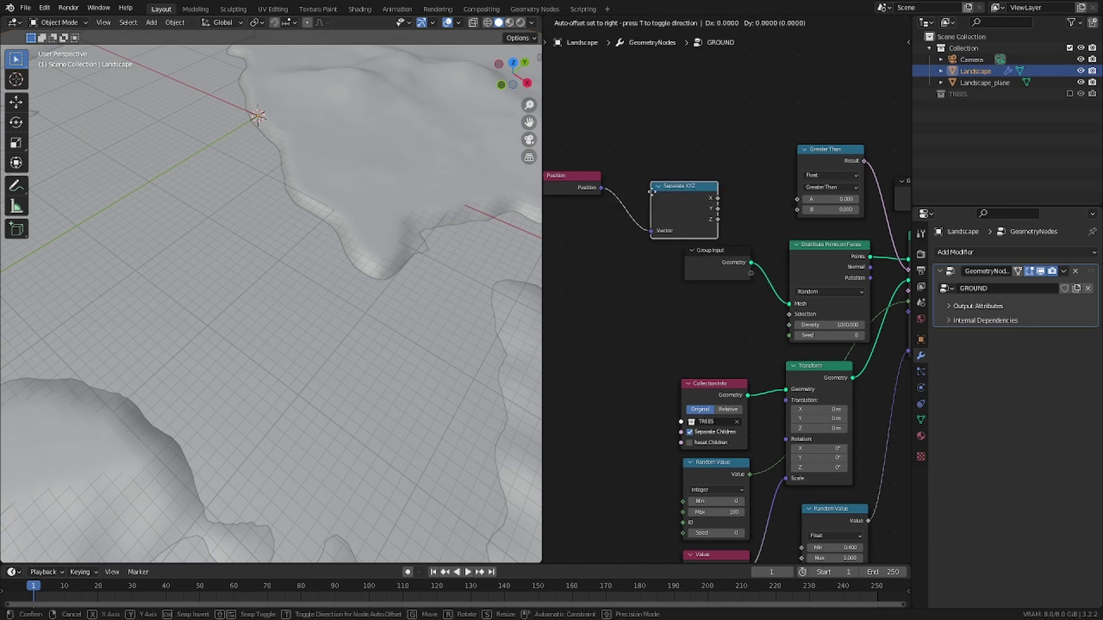
click(714, 207)
- Link the Z output of Separate XYZ to input A of the Greater Than node
drag(714, 207, 721, 208)
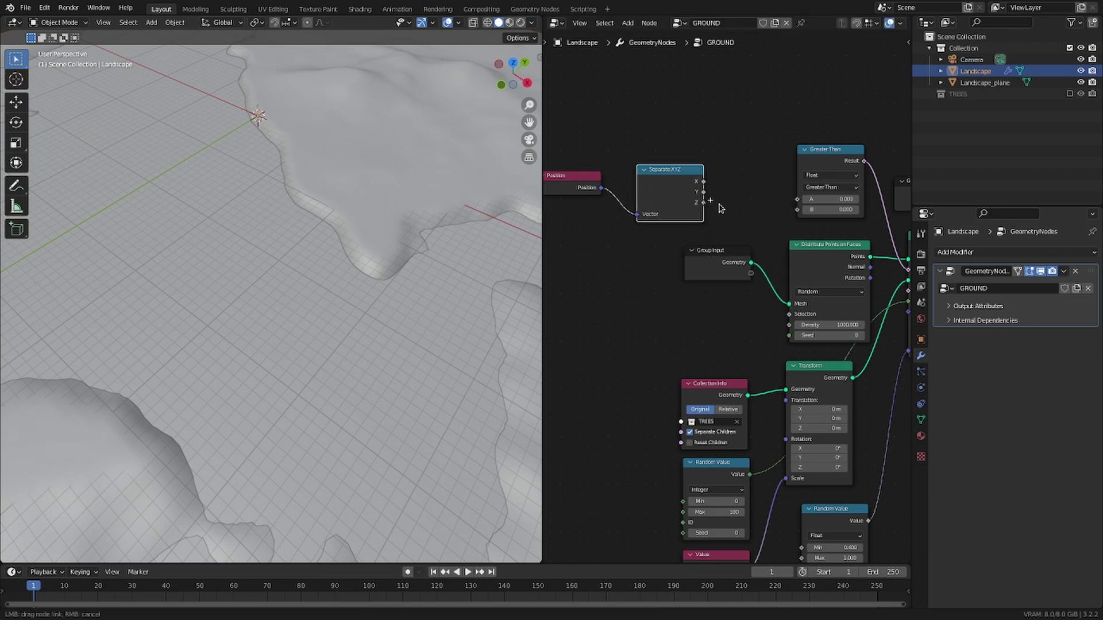
drag(801, 203, 798, 200)
scroll(474, 297, up, 10)
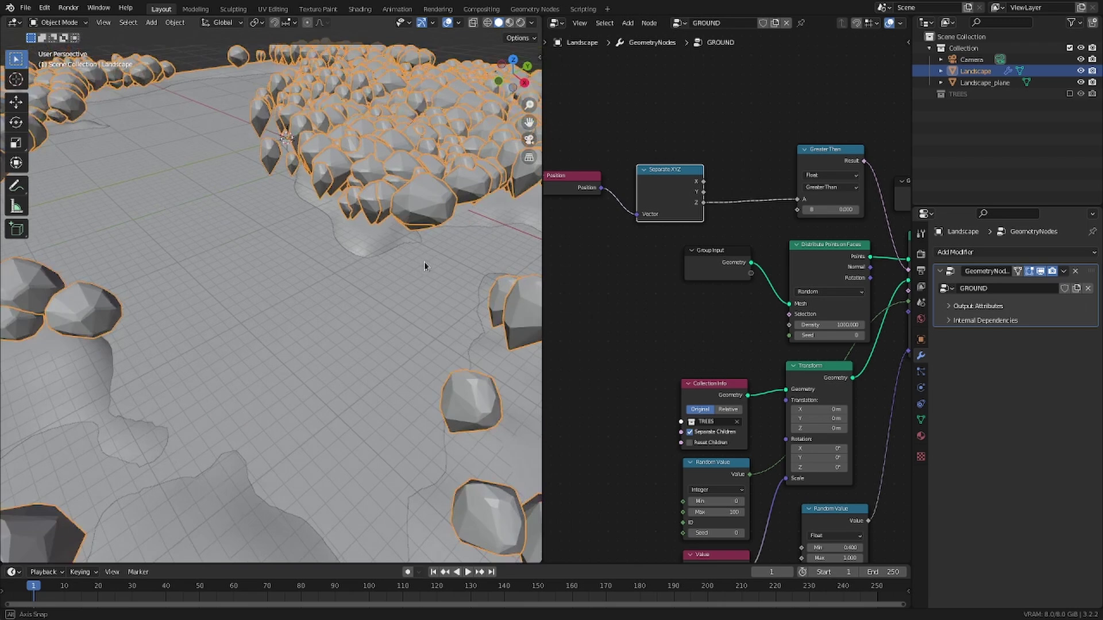
- Try B thresholds of 0.240 and 0.130 in the Greater Than node, and return B to about 0
scroll(426, 242, down, 8)
mouse_move(401, 248)
middle_down()
mouse_move(416, 364)
mouse_move(389, 250)
middle_up()
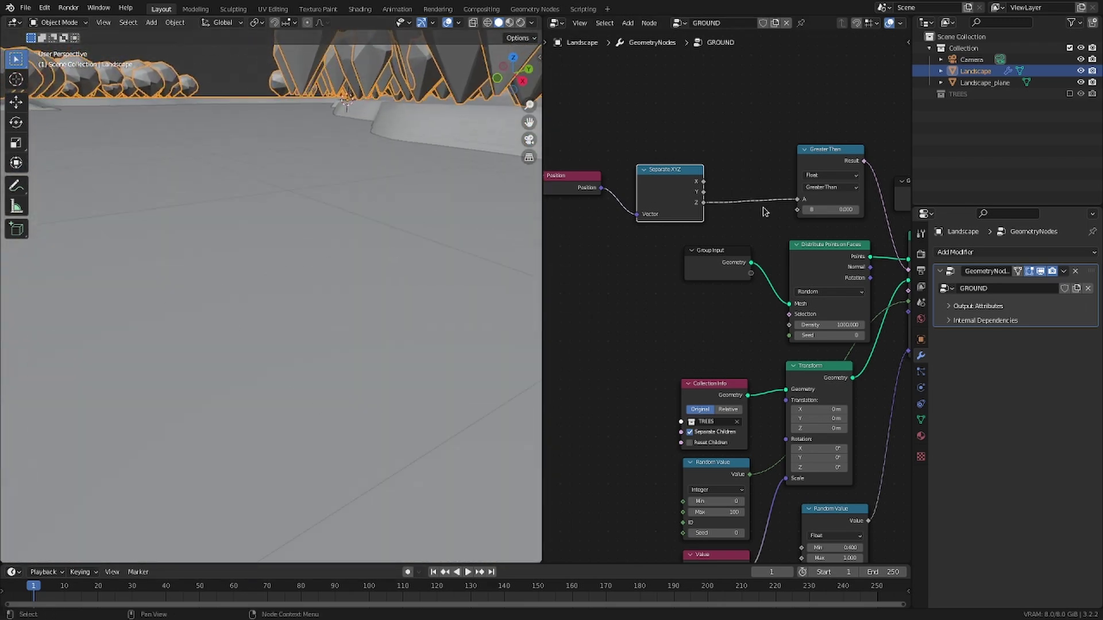
drag(841, 210, 825, 210)
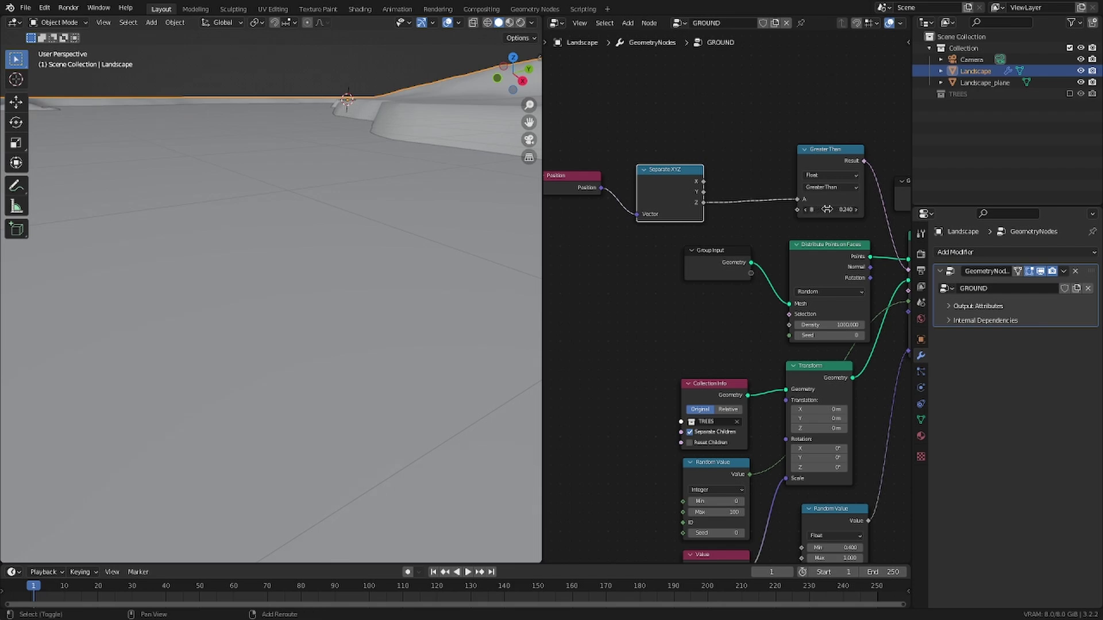
scroll(478, 218, down, 8)
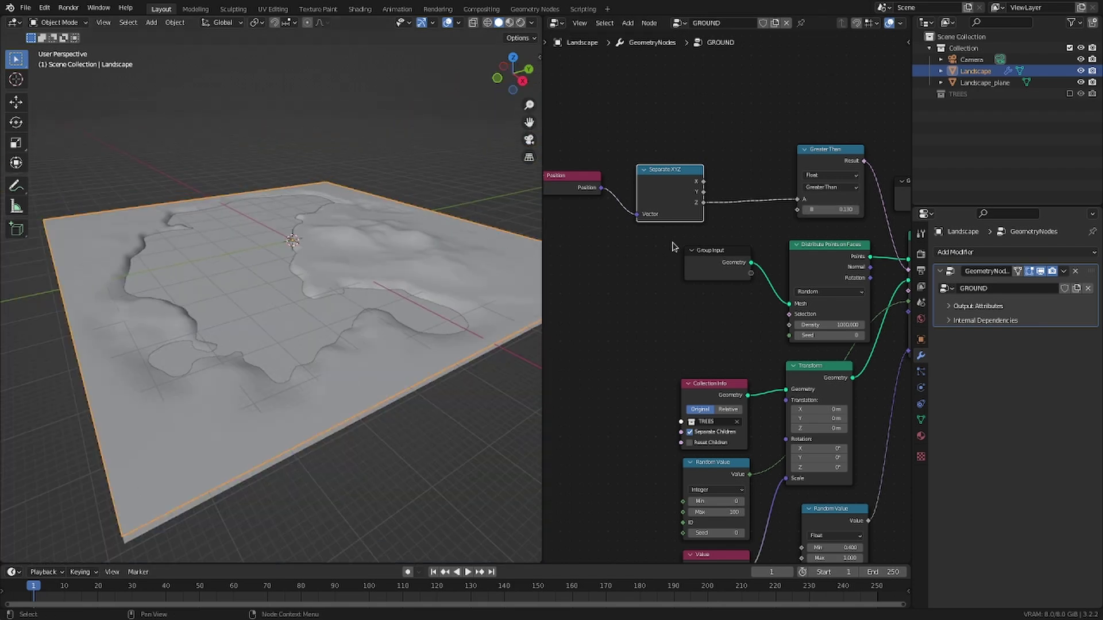
mouse_move(850, 210)
mouse_down()
mouse_move(831, 209)
mouse_move(844, 209)
mouse_up()
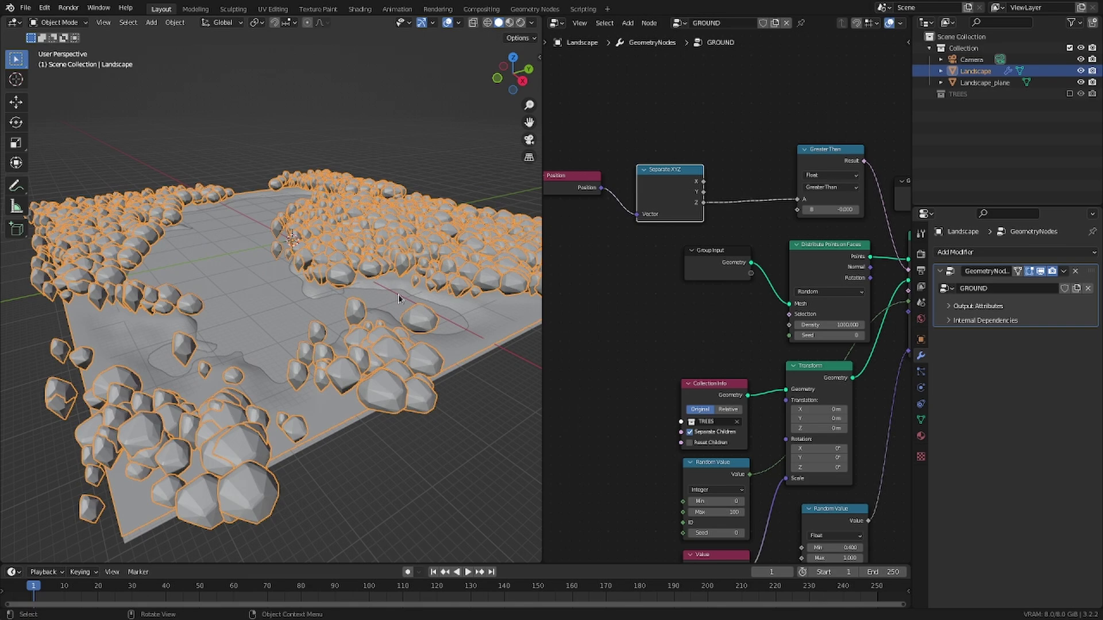
middle_drag(398, 294, 425, 339)
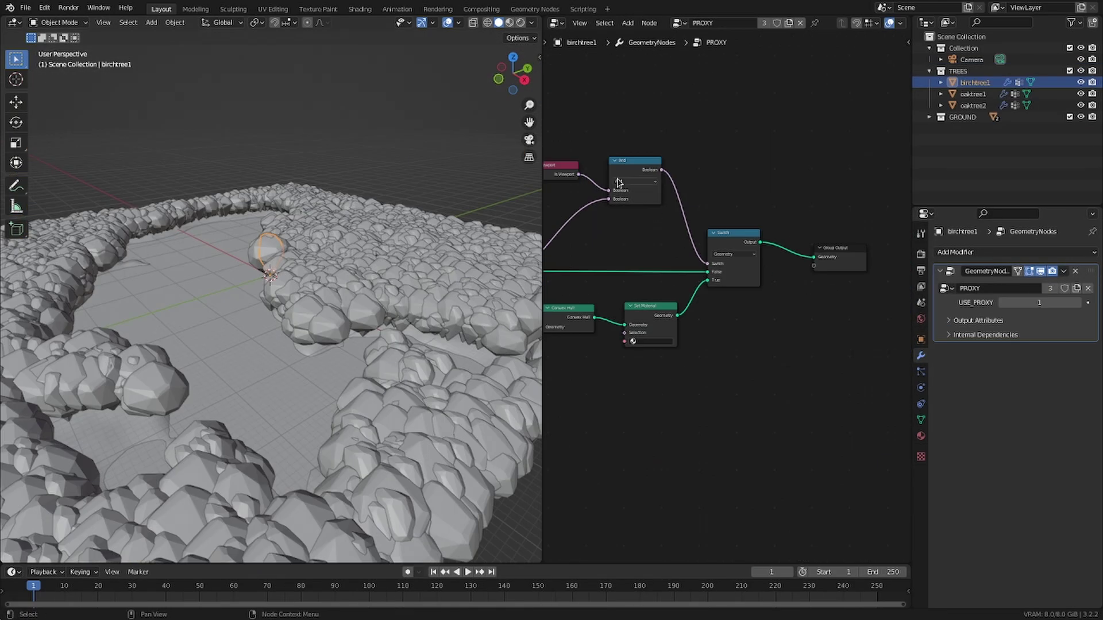
- Render the current frame through the camera in the Rendering workspace, stop the render early, and return to the Layout workspace
click(529, 139)
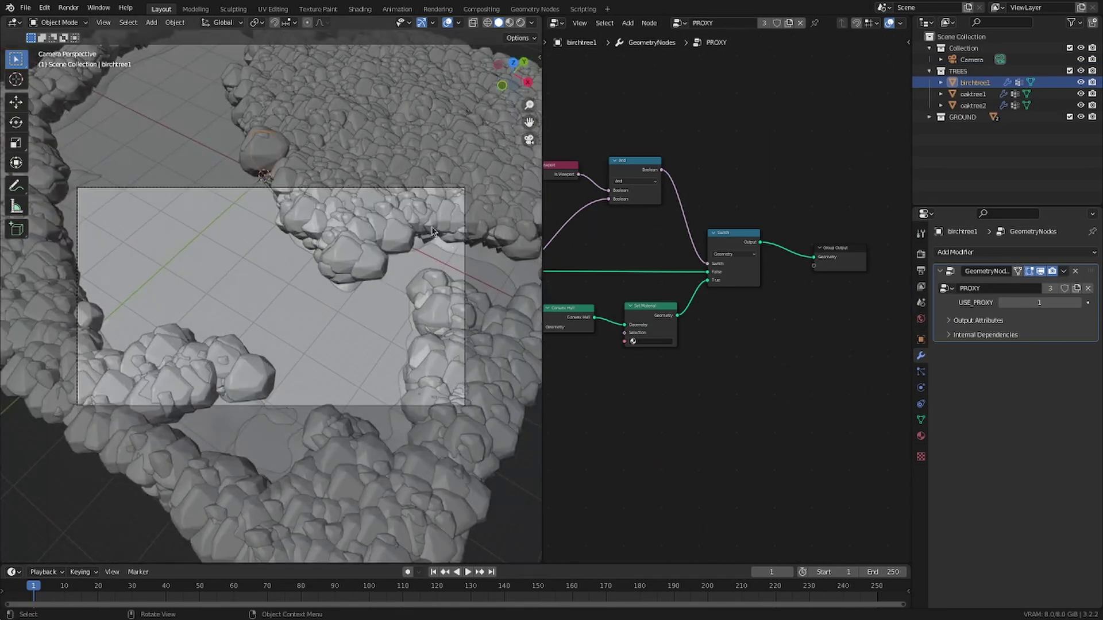
click(438, 9)
key(F12)
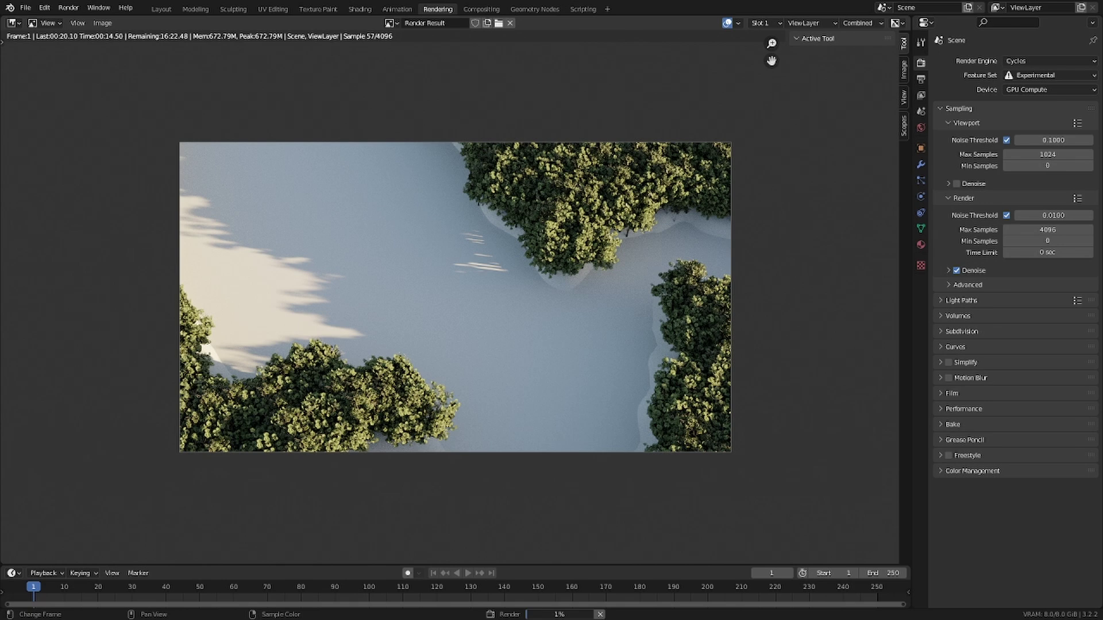
key(Escape)
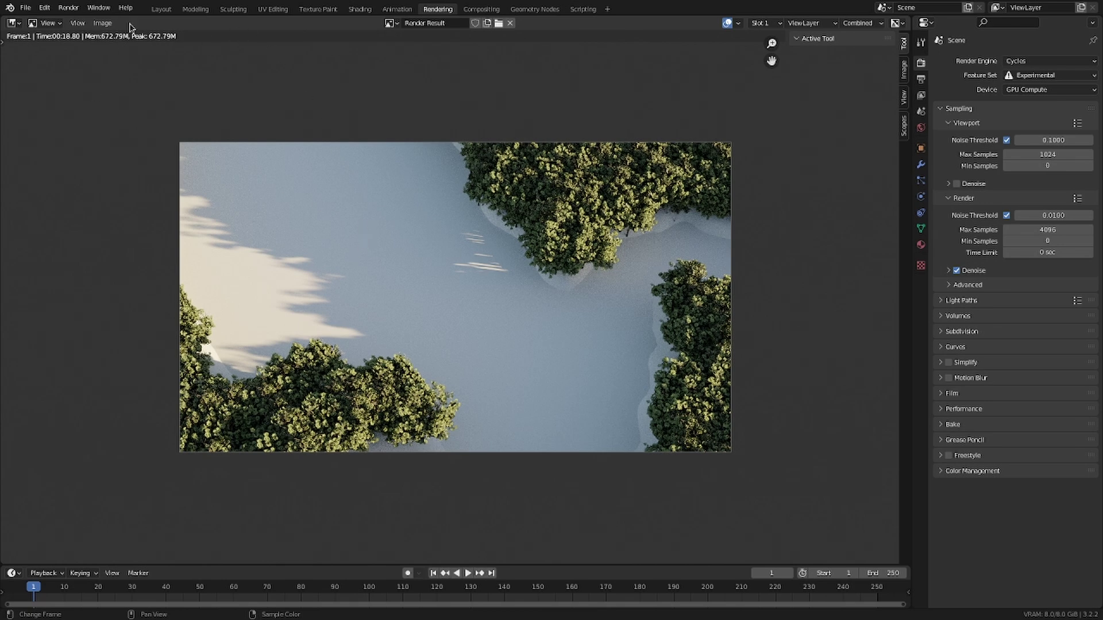
click(161, 9)
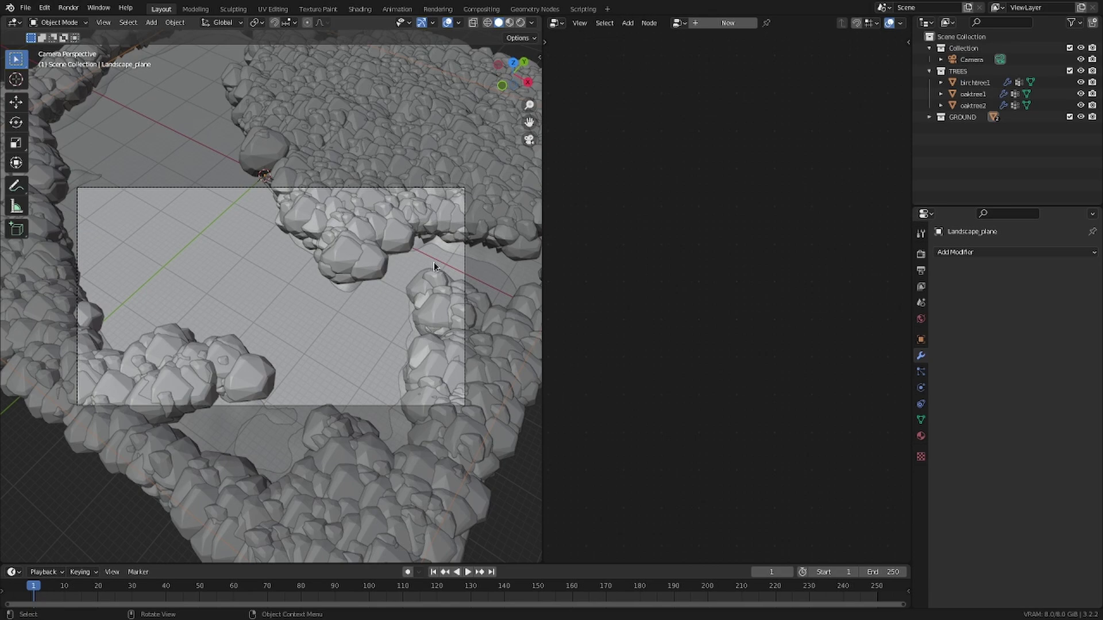